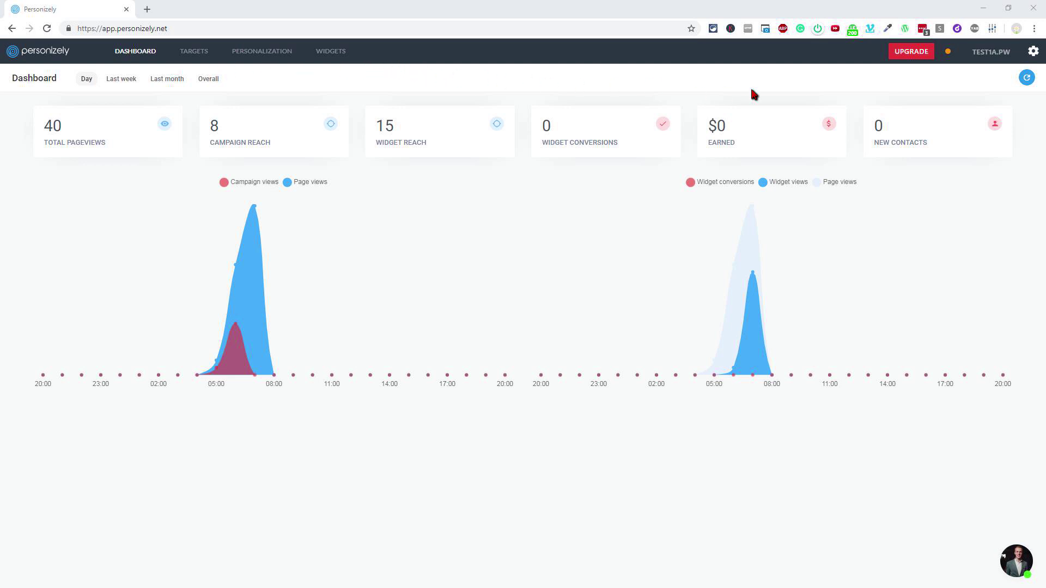
Open the website settings and copy the full embed code for the site's head section
{"action": "left_click", "coordinate": [1033, 51]}
{"action": "left_click", "coordinate": [956, 93]}
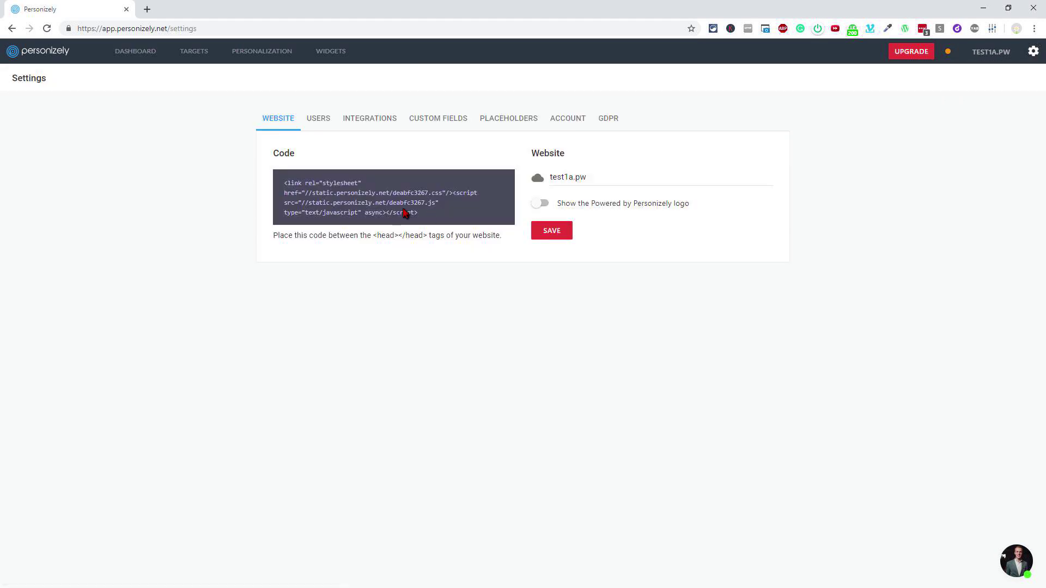
{"action": "left_click_drag", "start_coordinate": [423, 217], "coordinate": [284, 184]}
{"action": "key", "text": "ctrl+c"}
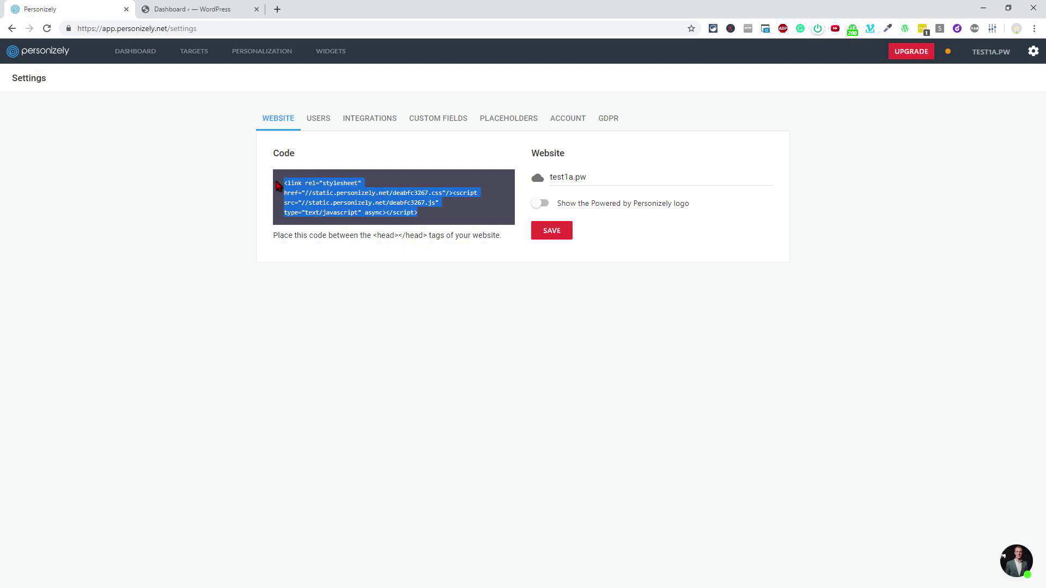
Switch to the WordPress admin and start a new HFCM snippet named "Personizely" with Site Wide display
{"action": "left_click", "coordinate": [207, 9]}
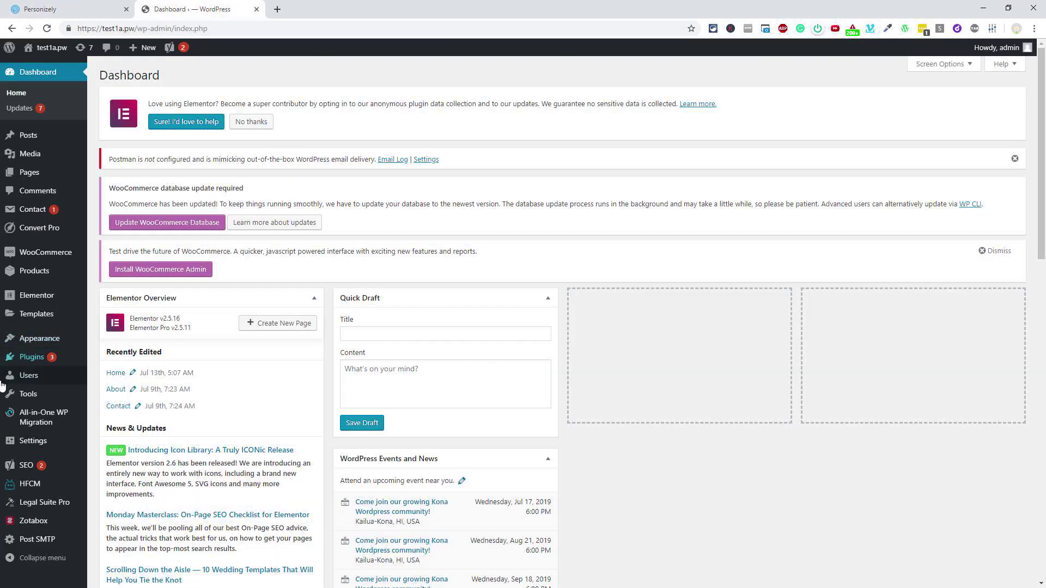
{"action": "mouse_move", "coordinate": [4, 488]}
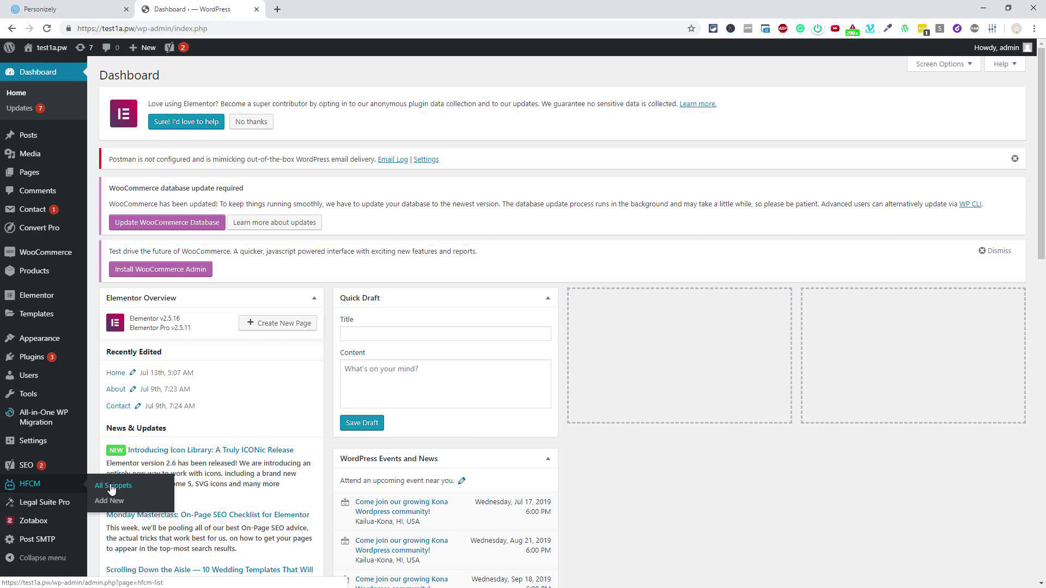
{"action": "left_click", "coordinate": [105, 506]}
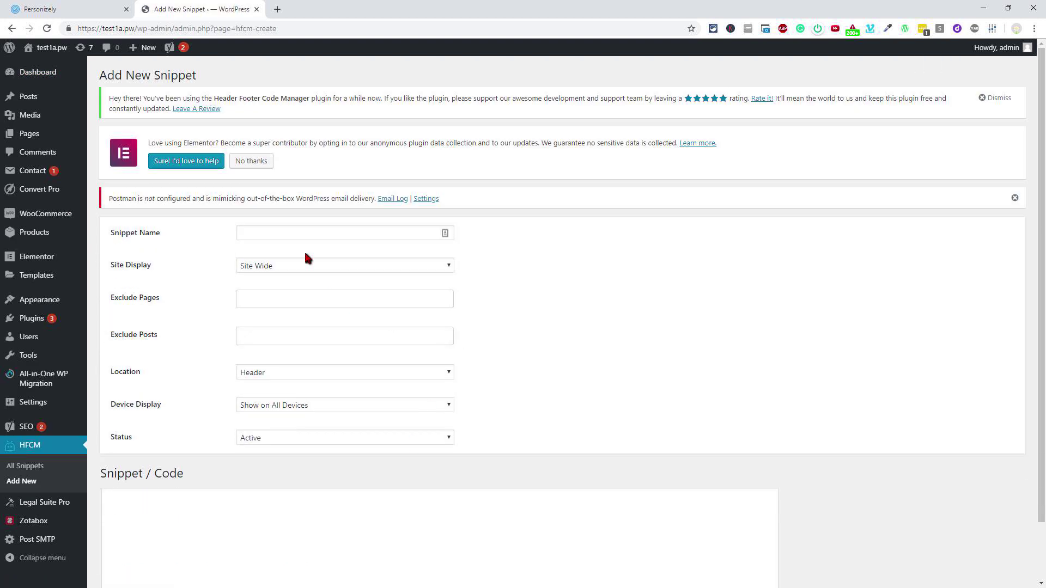
{"action": "left_click", "coordinate": [262, 230]}
{"action": "type", "text": "Personizely"}
{"action": "left_click", "coordinate": [281, 267]}
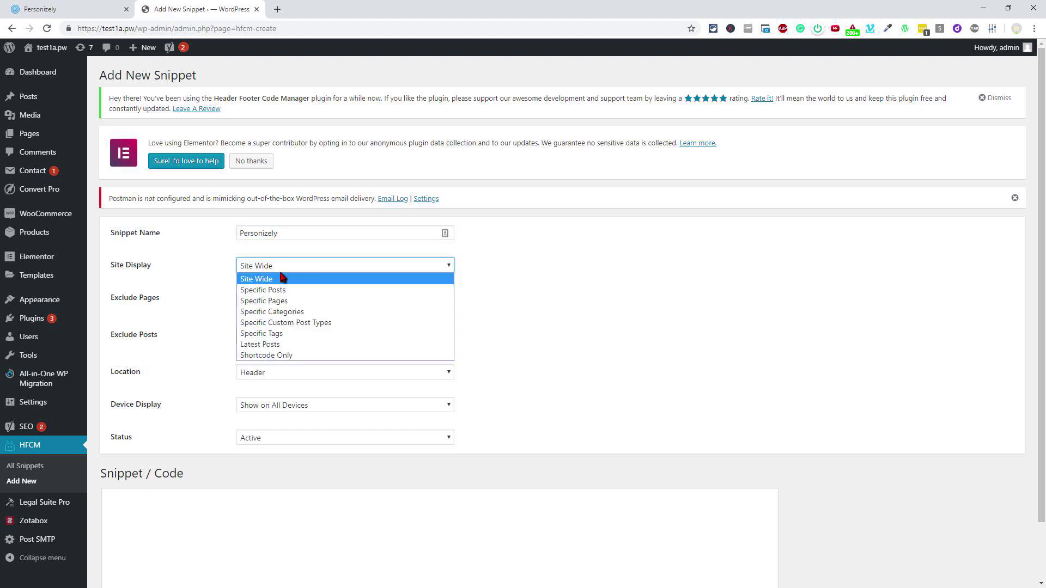
{"action": "left_click", "coordinate": [513, 294]}
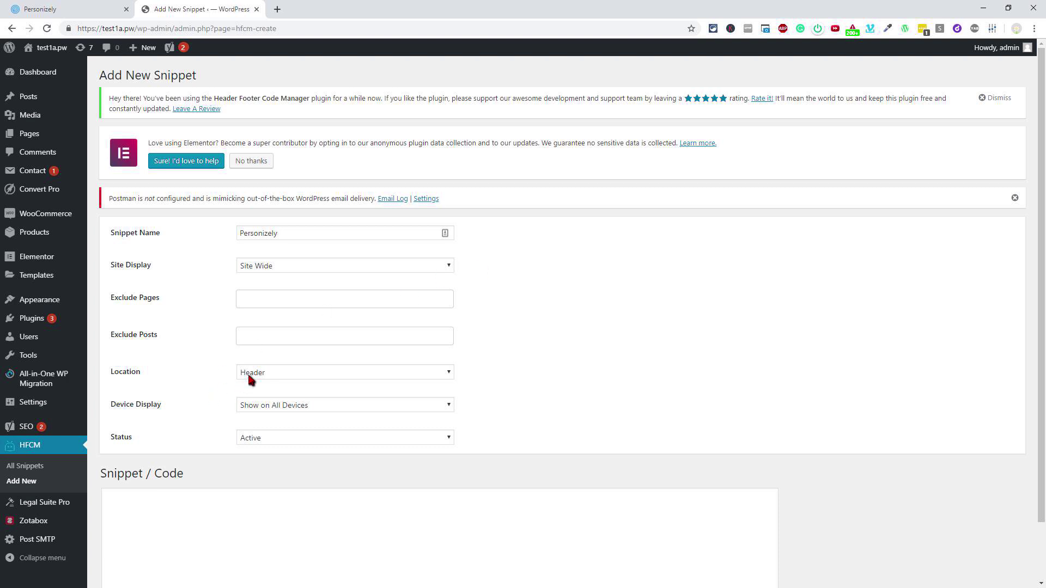
Paste the copied embed code into the snippet's code area and save the snippet
{"action": "left_click", "coordinate": [196, 512]}
{"action": "key", "text": "ctrl+v"}
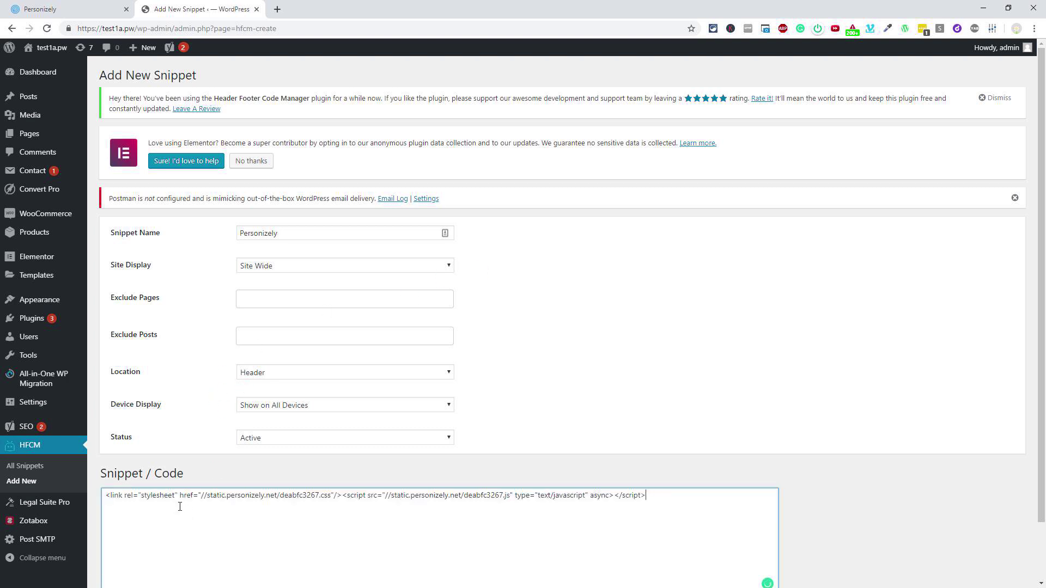
{"action": "scroll", "coordinate": [692, 437], "scroll_direction": "down", "scroll_amount": 2}
{"action": "left_click", "coordinate": [116, 545]}
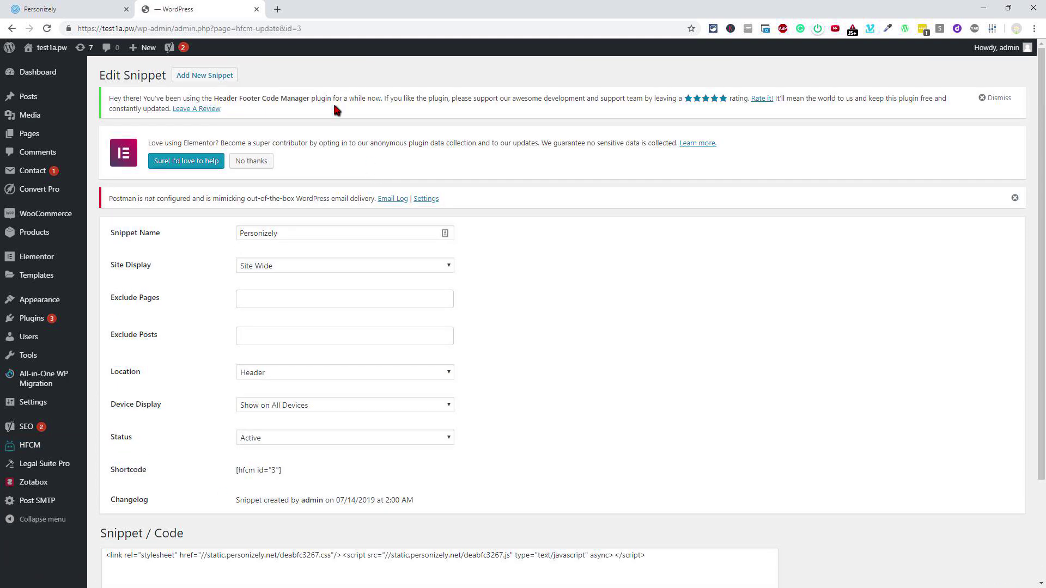
Return to Personizely and review the Users settings and the available integrations
{"action": "left_click", "coordinate": [83, 9]}
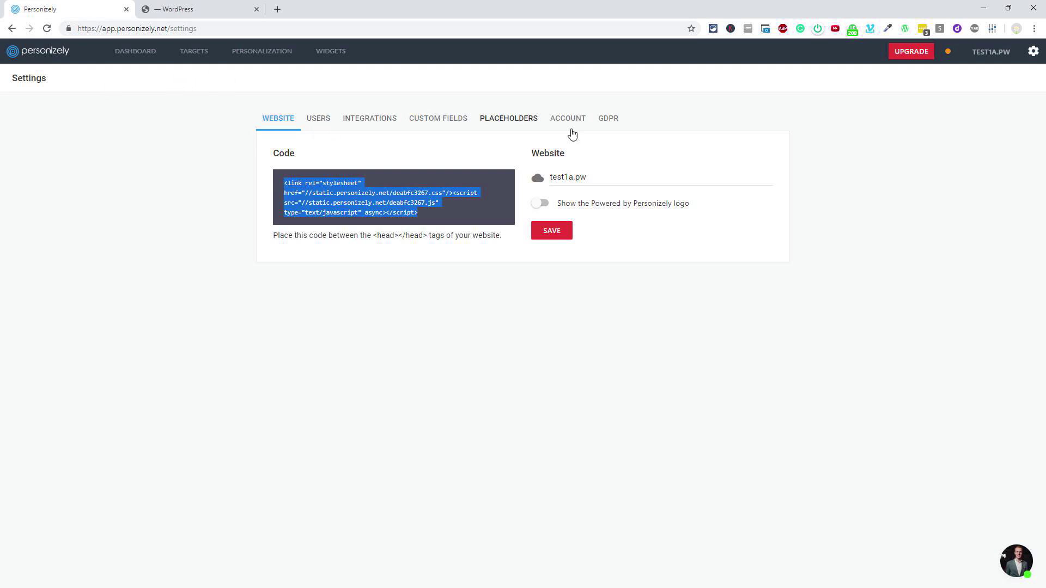
{"action": "left_click", "coordinate": [319, 120]}
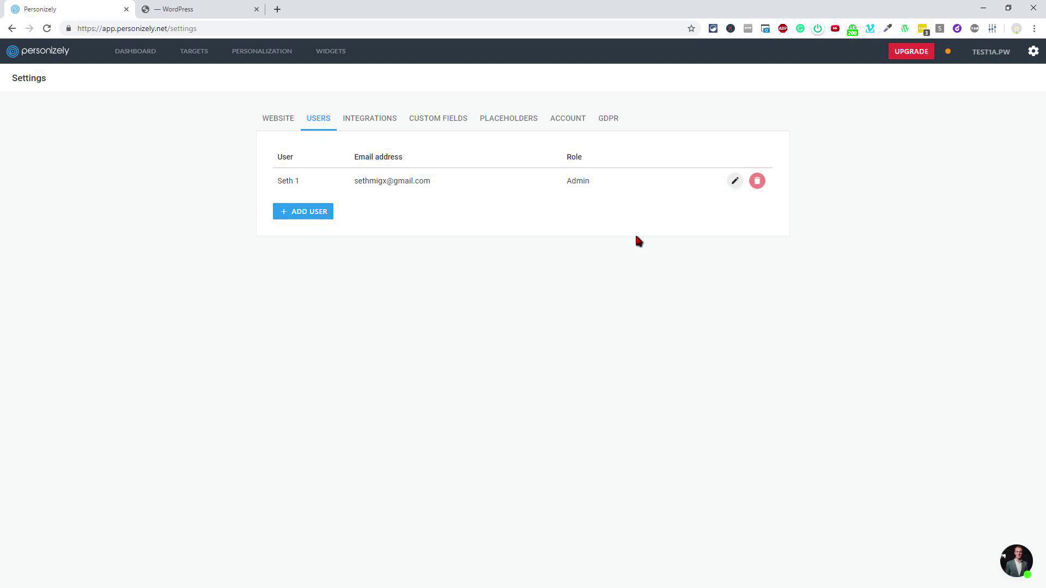
{"action": "left_click", "coordinate": [371, 121]}
{"action": "scroll", "coordinate": [243, 231], "scroll_direction": "down", "scroll_amount": 2}
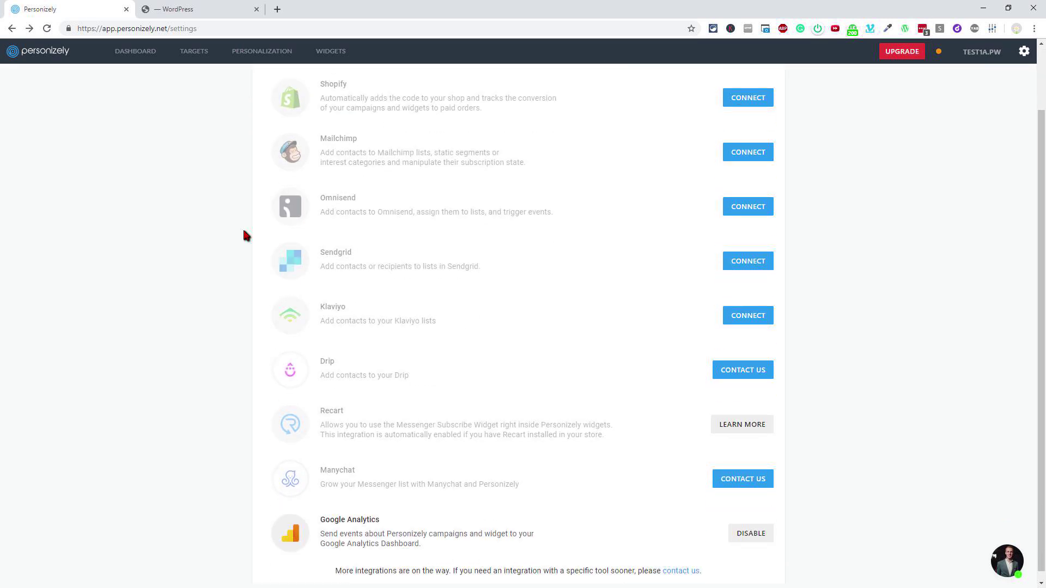
{"action": "scroll", "coordinate": [236, 257], "scroll_direction": "up", "scroll_amount": 2}
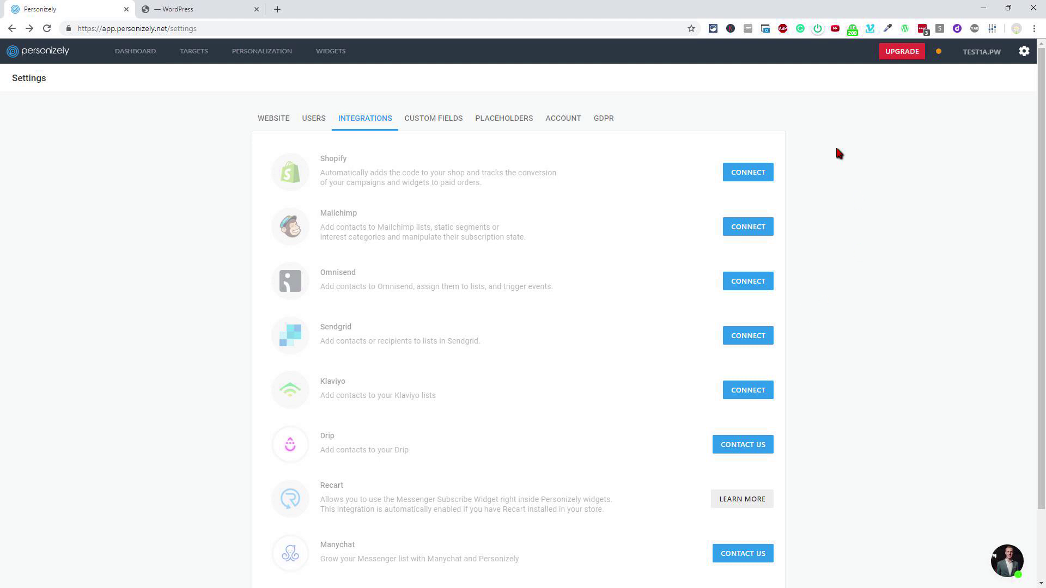
Create a custom field named "gender" with the type checkbox and save it
{"action": "left_click", "coordinate": [426, 122]}
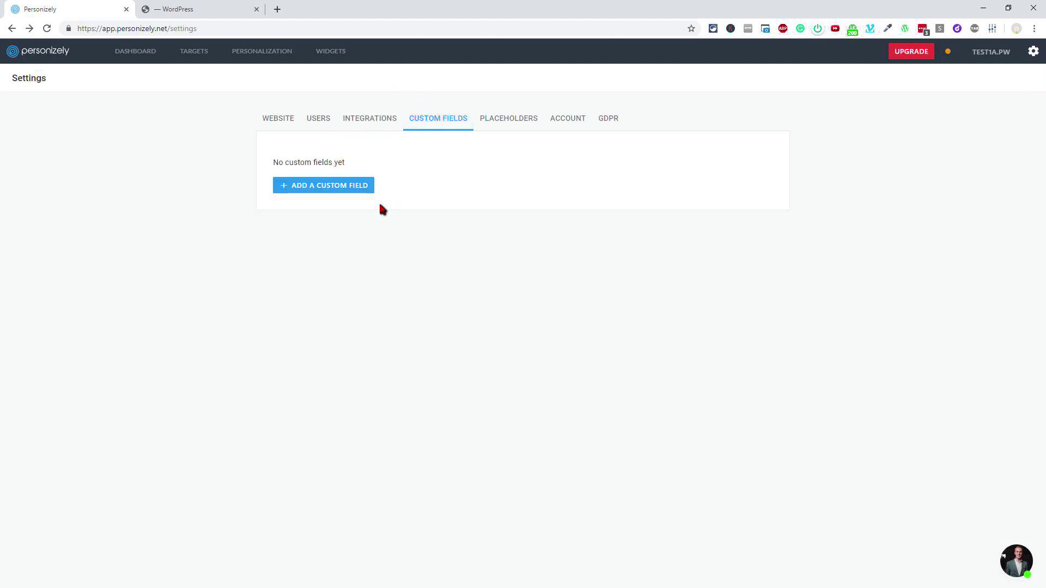
{"action": "left_click", "coordinate": [319, 191]}
{"action": "left_click", "coordinate": [417, 296]}
{"action": "type", "text": "gender"}
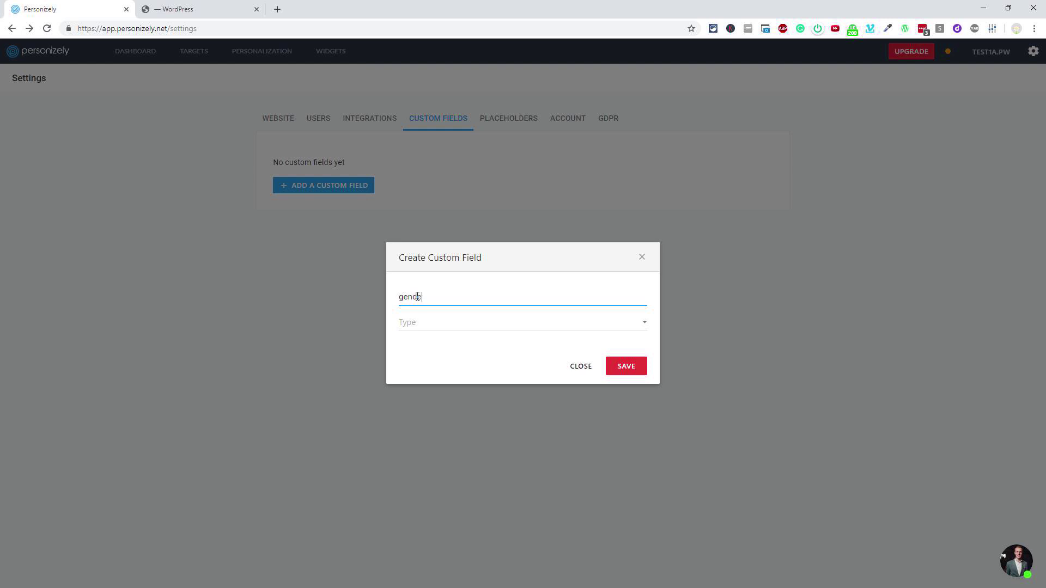
{"action": "left_click", "coordinate": [432, 324]}
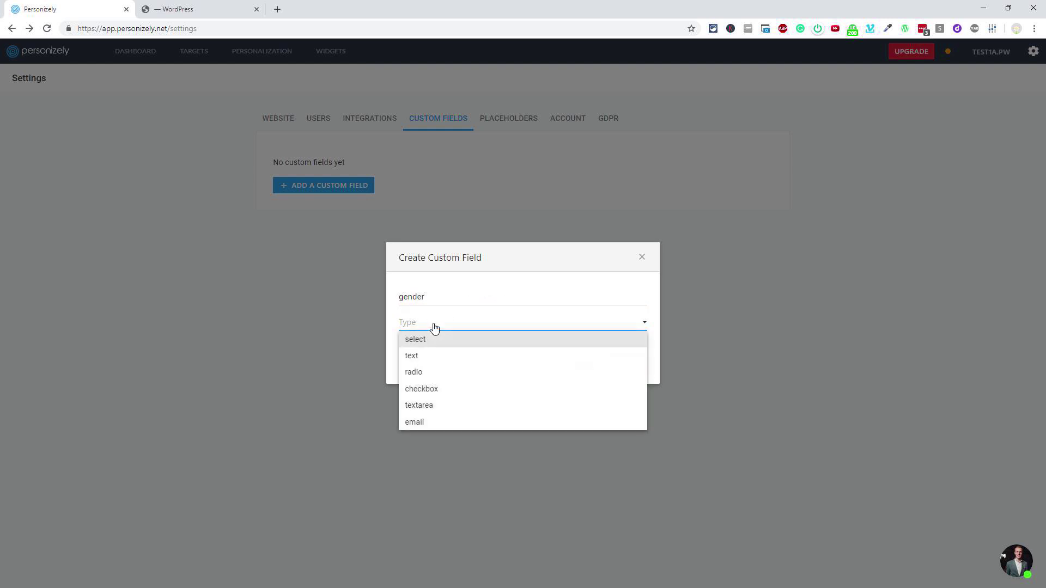
{"action": "left_click", "coordinate": [432, 388]}
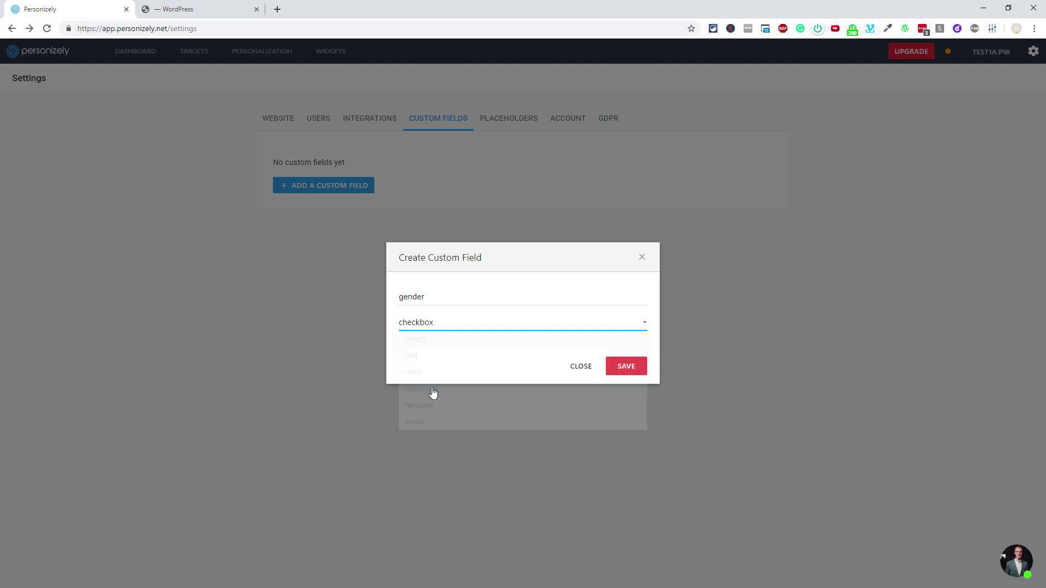
{"action": "left_click", "coordinate": [611, 370]}
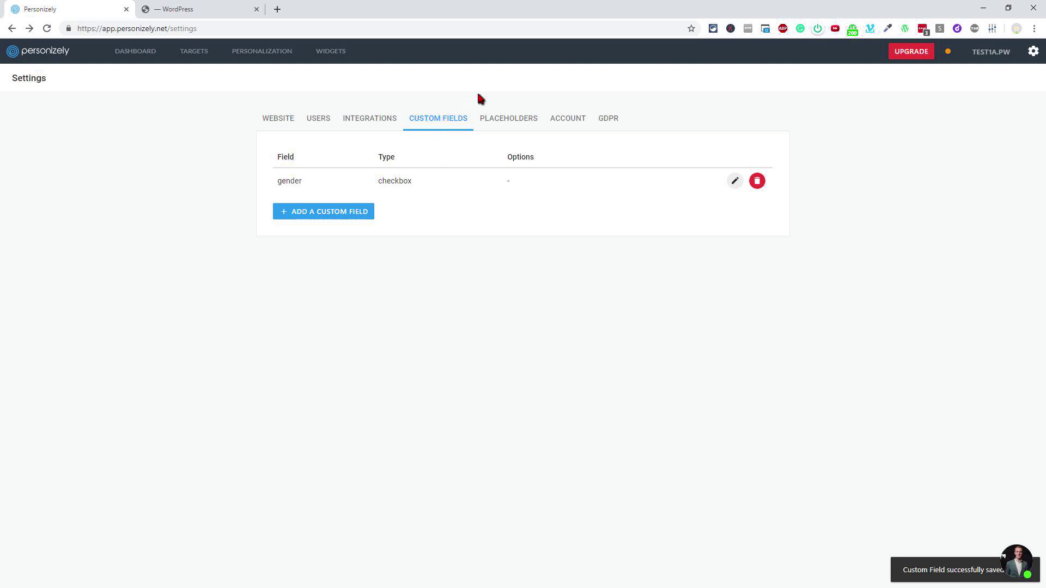
Review the Placeholders, Account and GDPR settings, including the personal data deletion field
{"action": "left_click", "coordinate": [510, 121]}
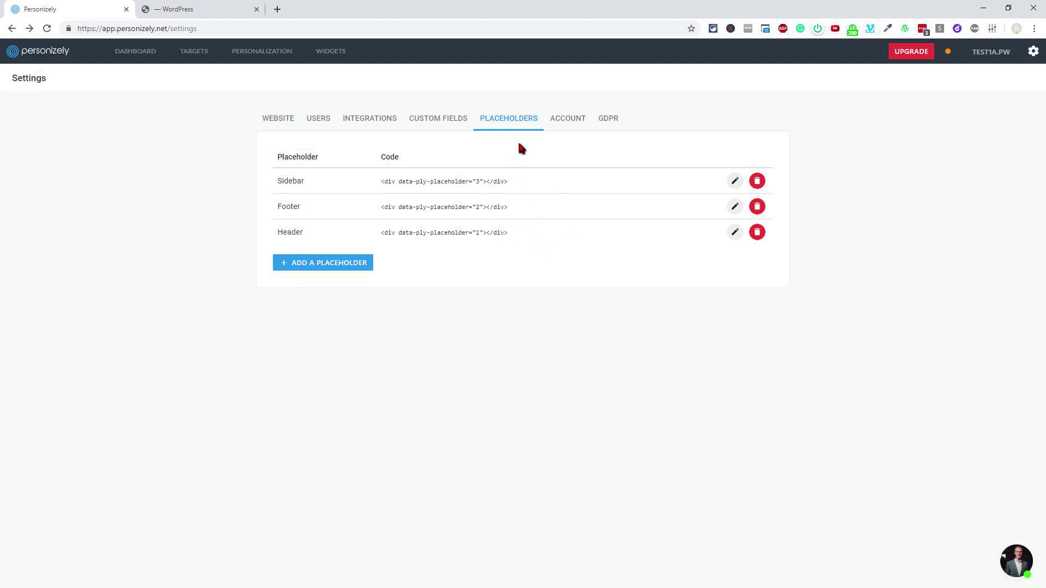
{"action": "left_click", "coordinate": [564, 123]}
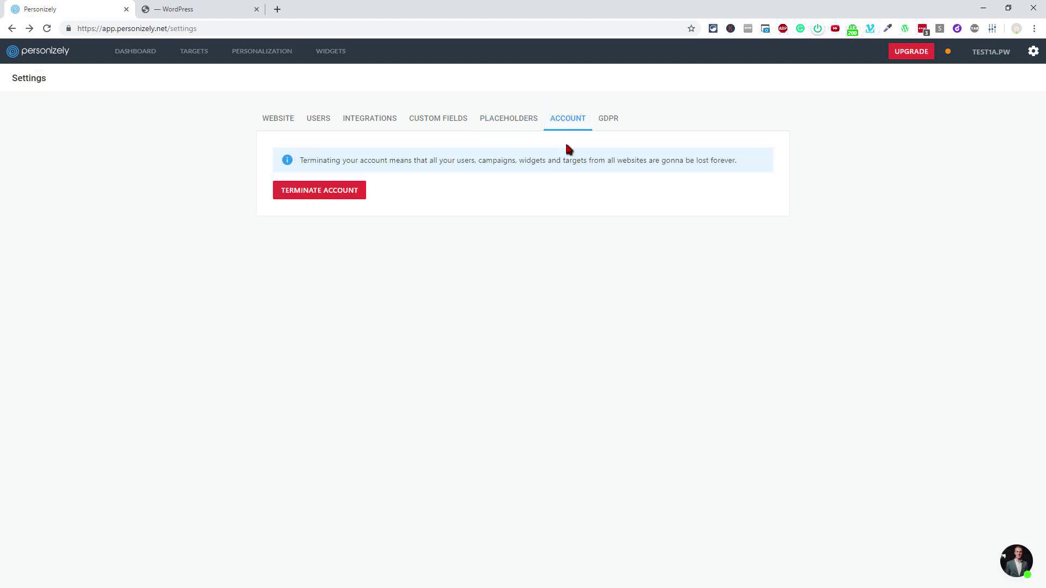
{"action": "left_click", "coordinate": [607, 120]}
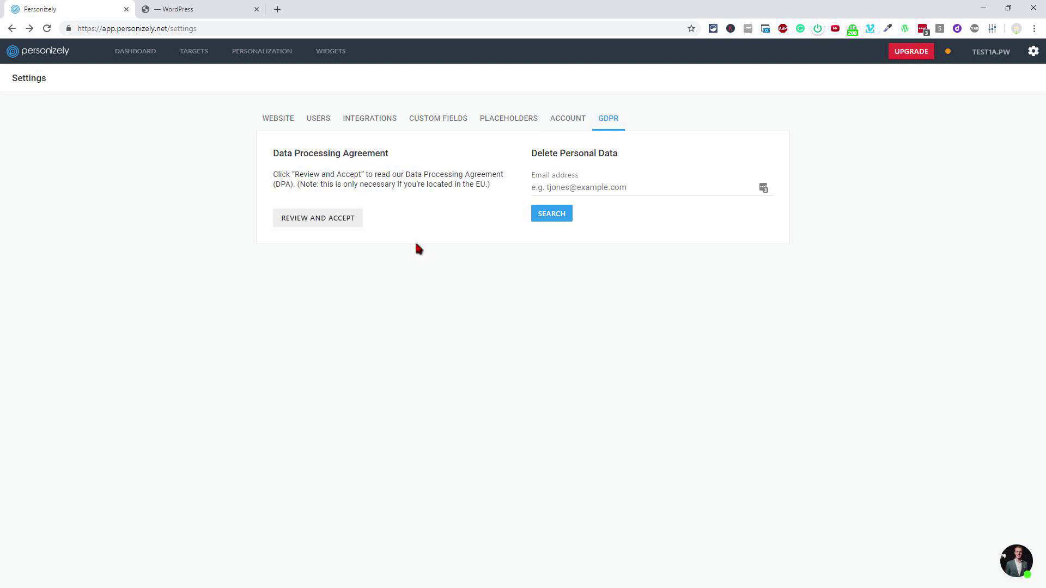
{"action": "left_click", "coordinate": [625, 187]}
Create a new target named "Opt 1"
{"action": "left_click", "coordinate": [193, 51]}
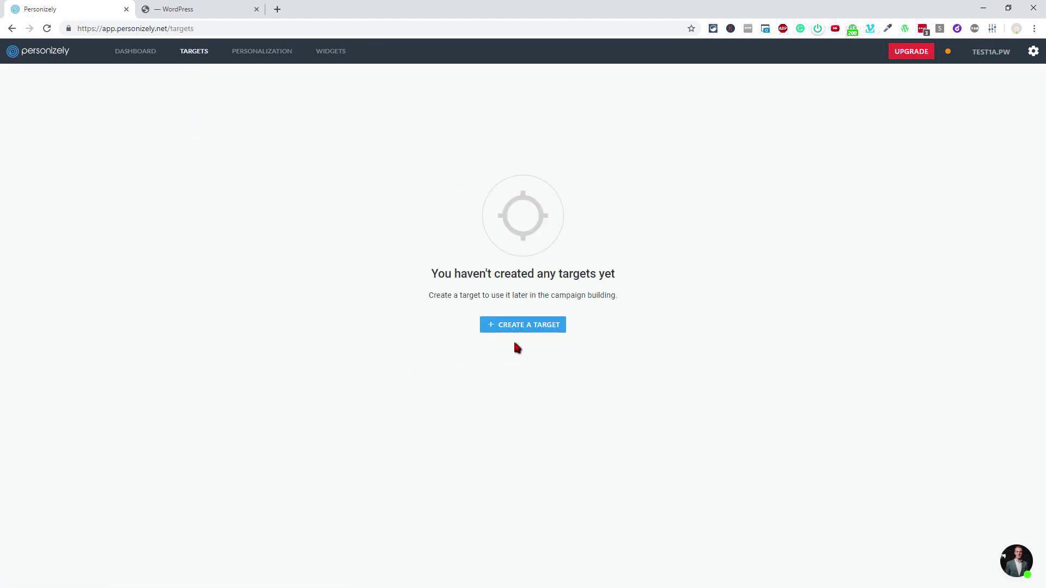
{"action": "left_click", "coordinate": [525, 330]}
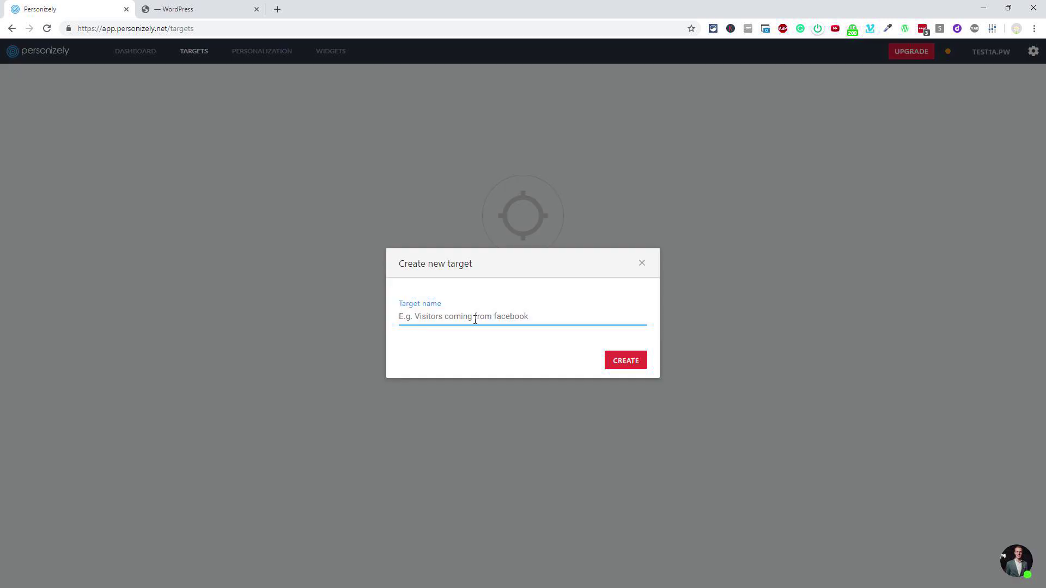
{"action": "type", "text": "Opt 1"}
{"action": "left_click", "coordinate": [623, 363]}
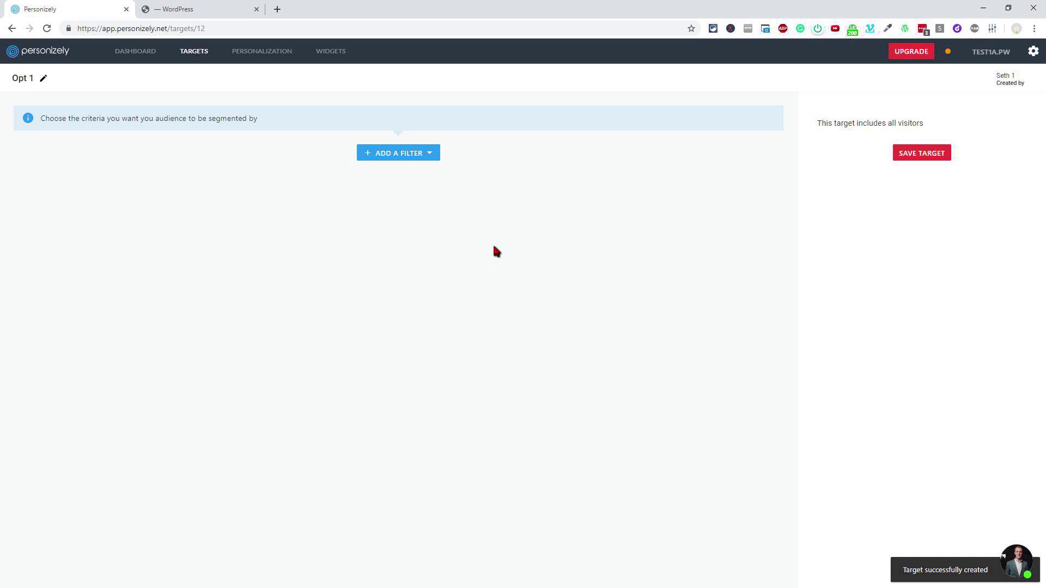
Try a Visitor's properties filter on the target, browse its field conditions, and remove the filter
{"action": "left_click", "coordinate": [405, 154]}
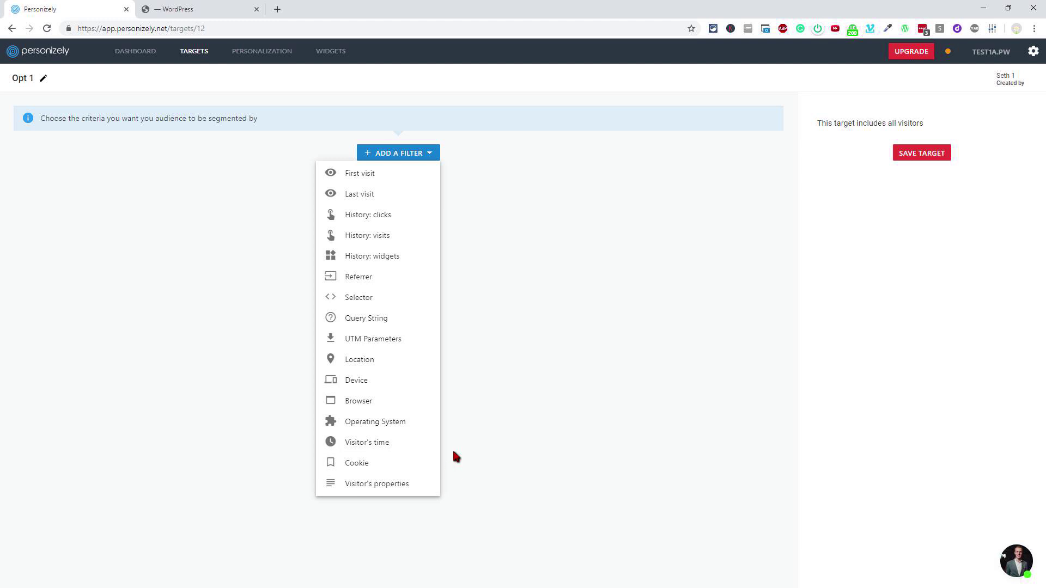
{"action": "left_click", "coordinate": [383, 486]}
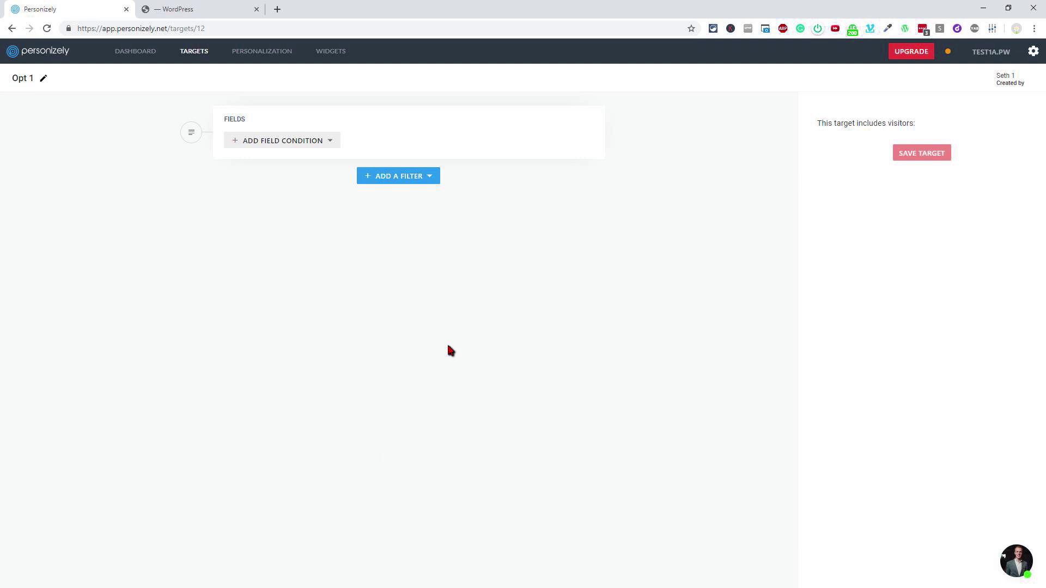
{"action": "left_click", "coordinate": [325, 142]}
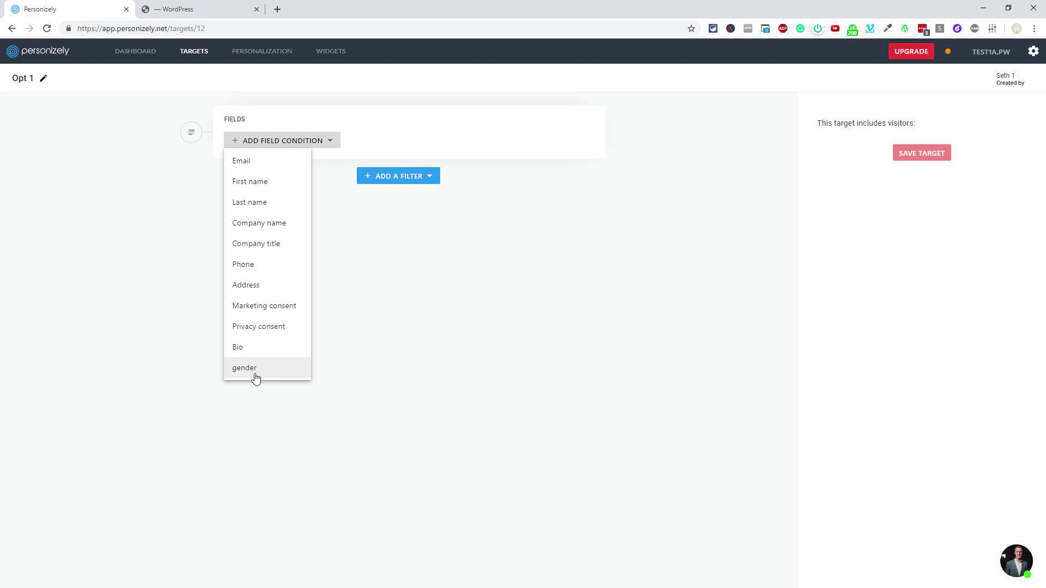
{"action": "left_click", "coordinate": [380, 310]}
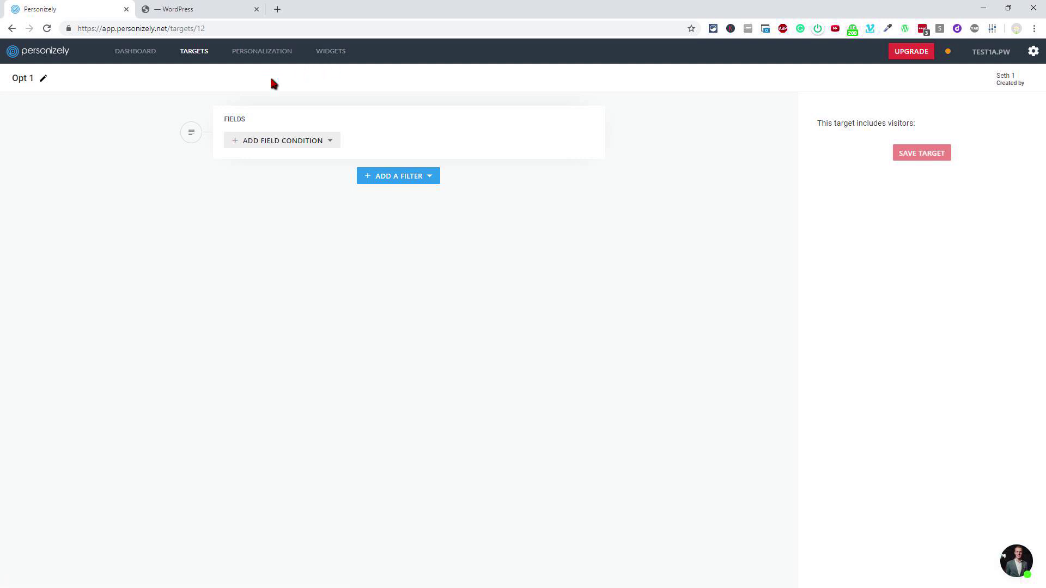
{"action": "left_click", "coordinate": [428, 180]}
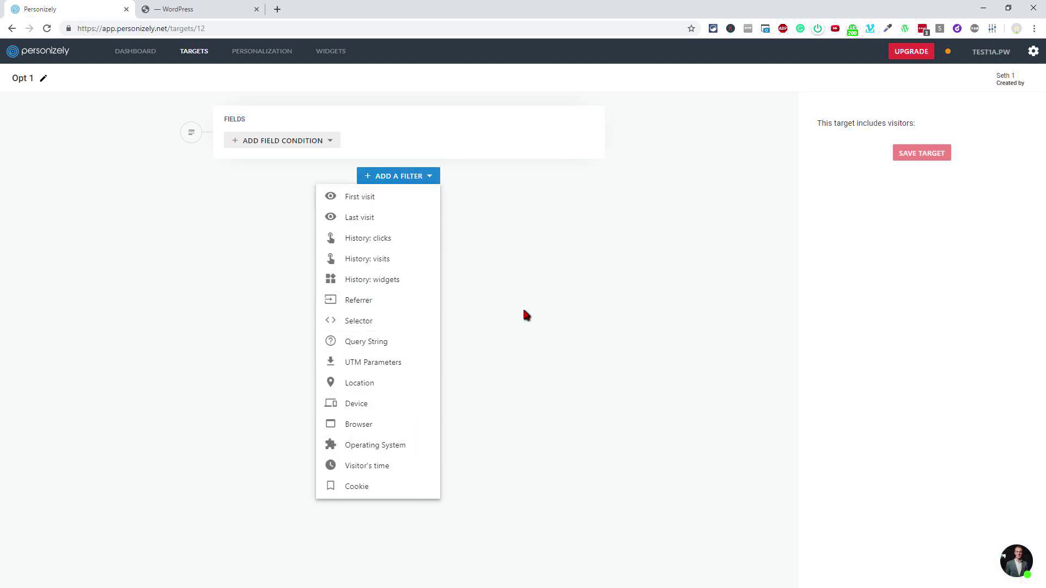
{"action": "left_click", "coordinate": [480, 366]}
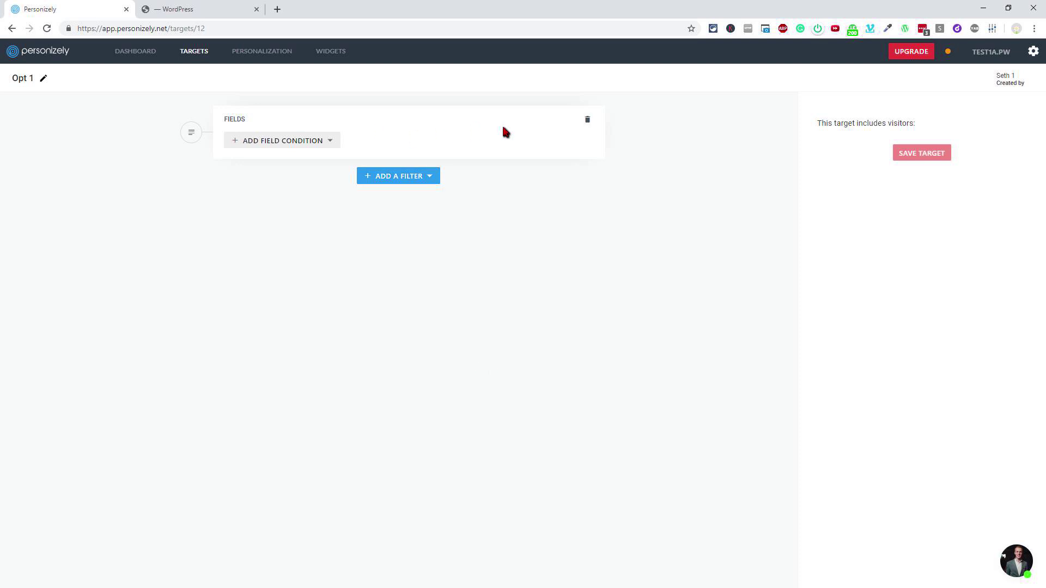
{"action": "left_click", "coordinate": [588, 119]}
Add a Selector filter to the target with the condition "is higher than" and the value 0
{"action": "left_click", "coordinate": [425, 154]}
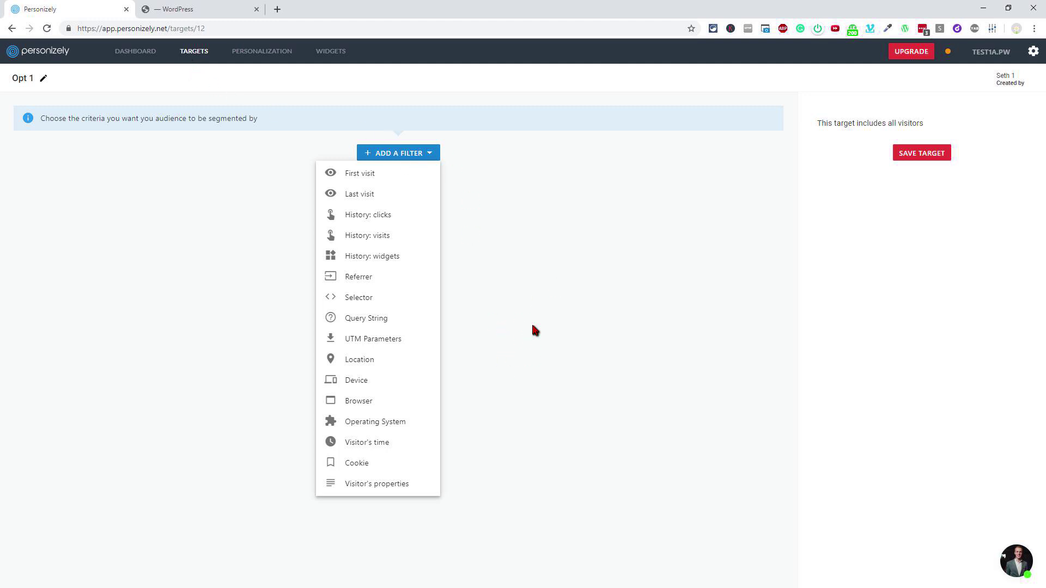
{"action": "left_click", "coordinate": [219, 11]}
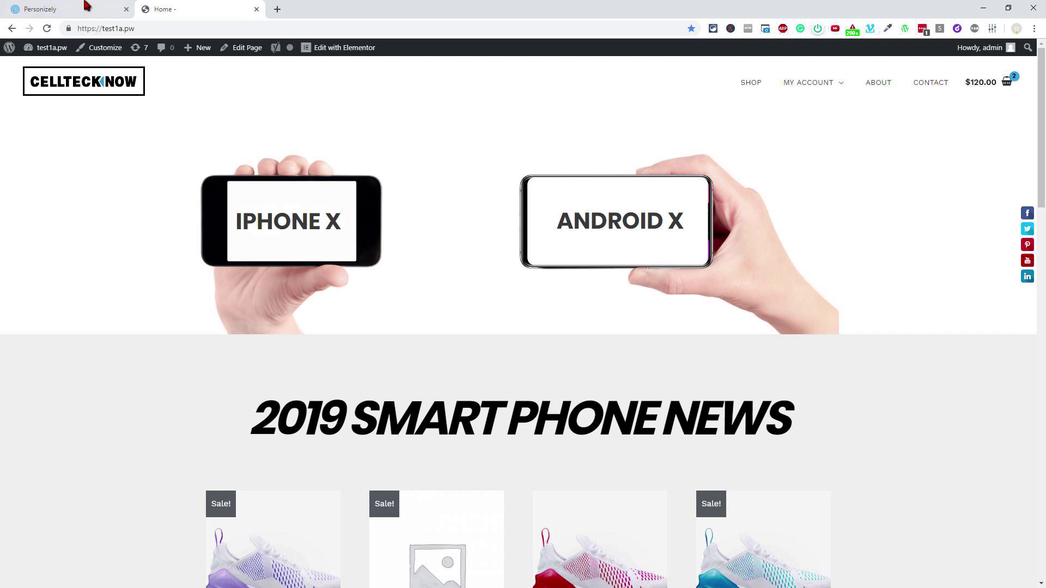
{"action": "left_click", "coordinate": [56, 10]}
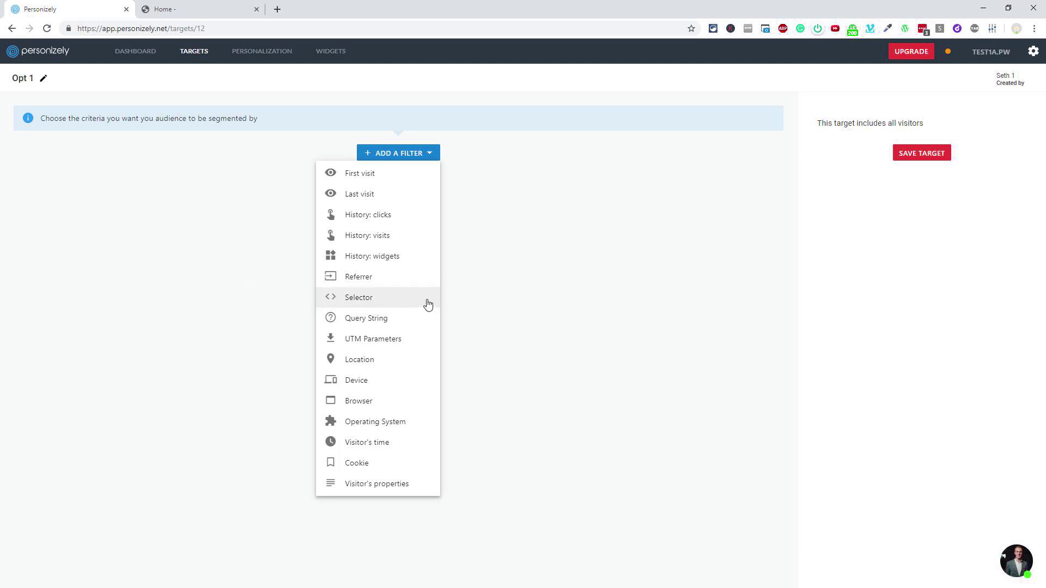
{"action": "left_click", "coordinate": [406, 303]}
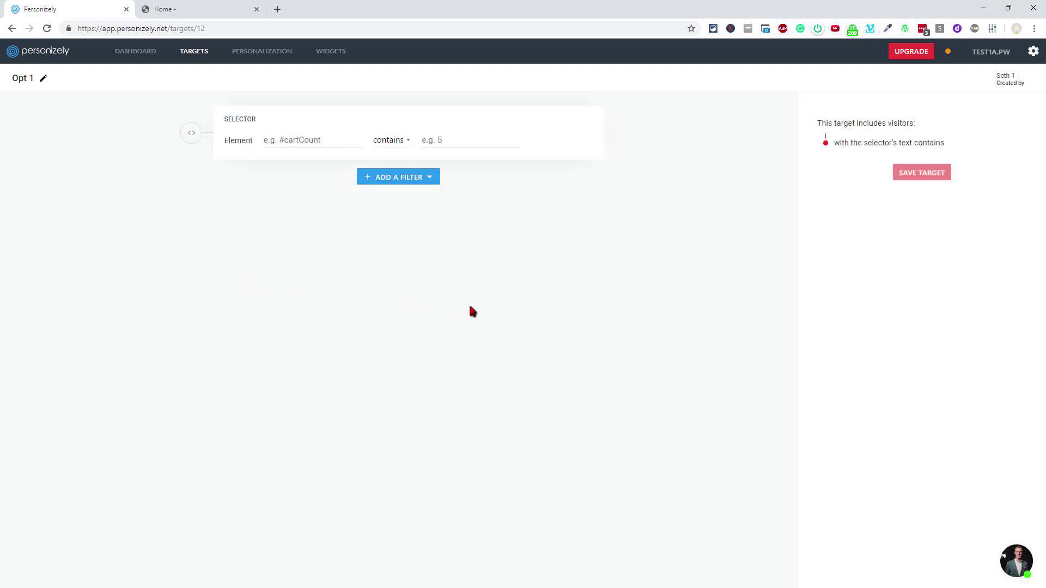
{"action": "left_click", "coordinate": [391, 140]}
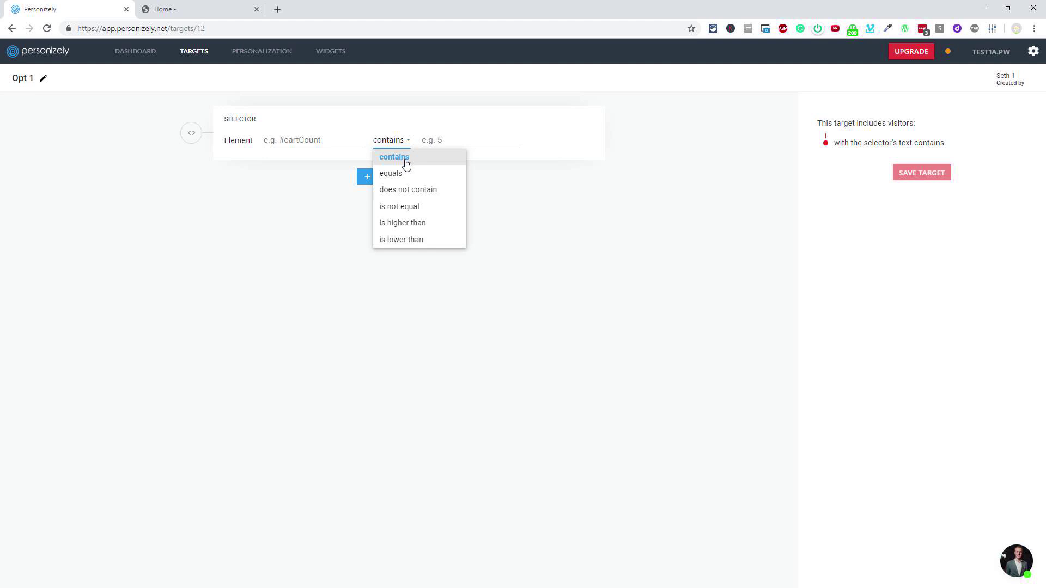
{"action": "left_click", "coordinate": [398, 223]}
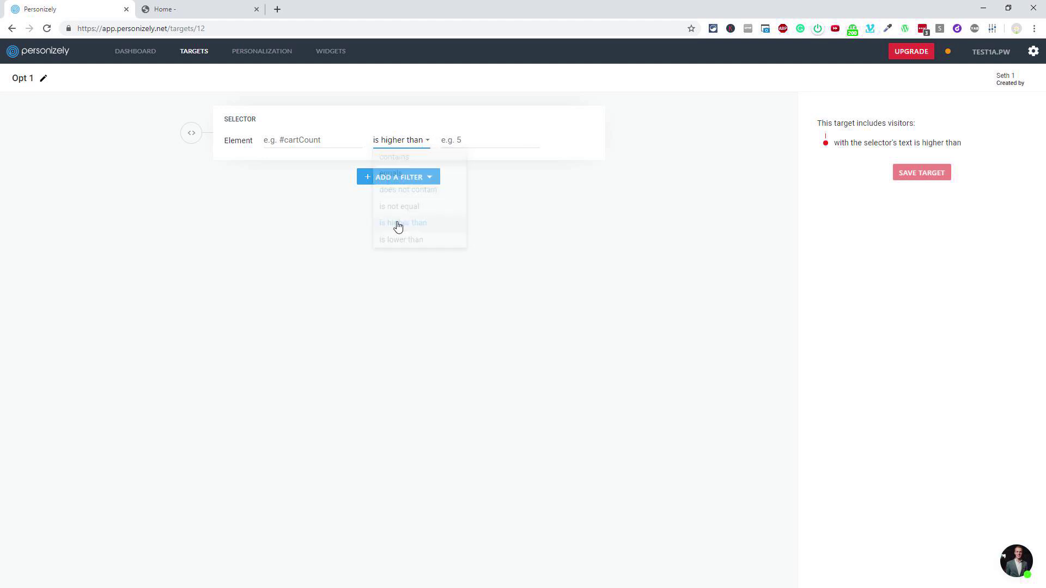
{"action": "left_click", "coordinate": [461, 140]}
{"action": "type", "text": "0"}
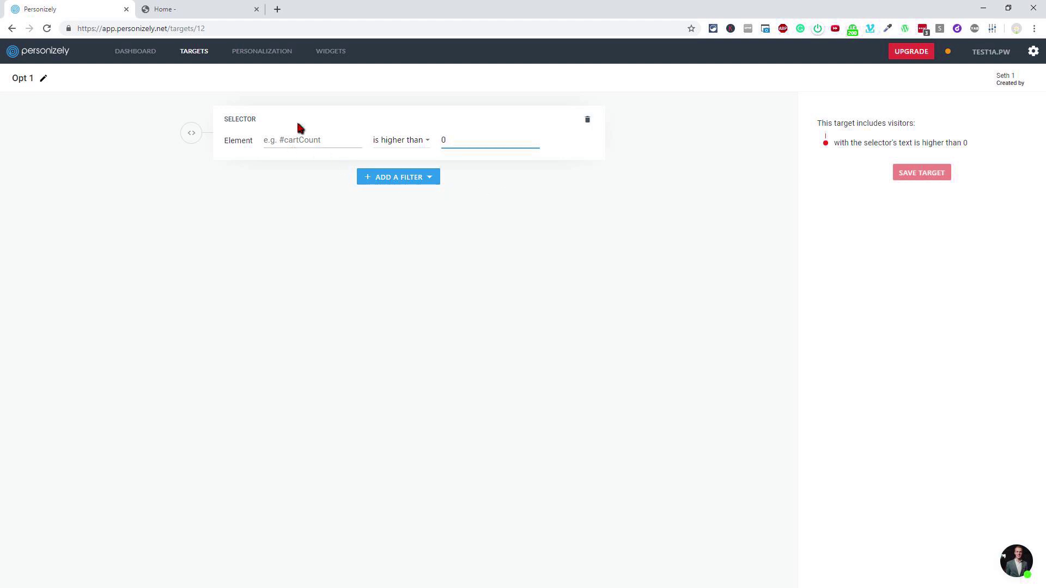
Inspect the cart icon's HTML element on the store's home page
{"action": "left_click", "coordinate": [225, 14]}
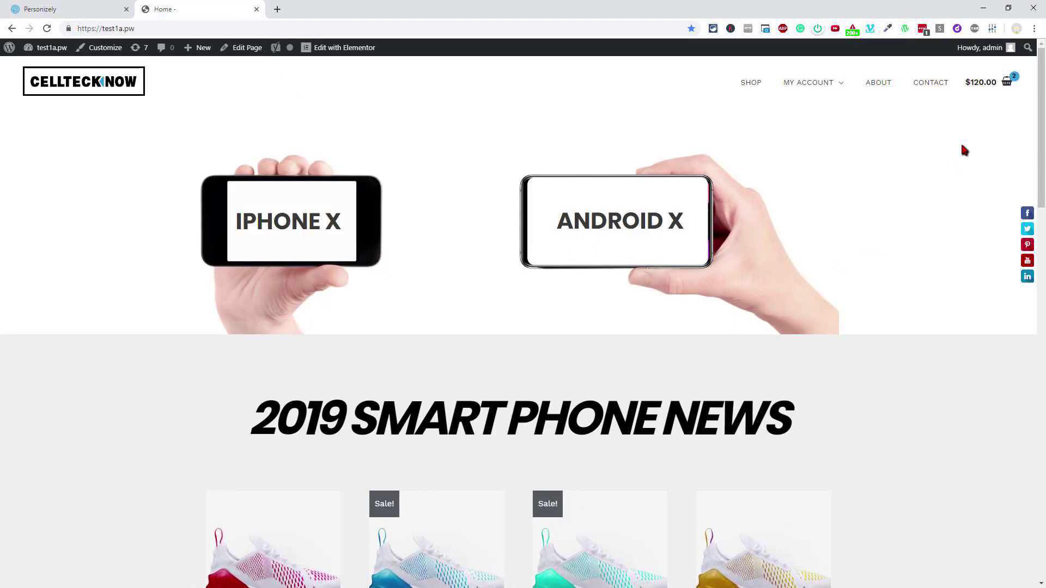
{"action": "right_click", "coordinate": [1007, 82]}
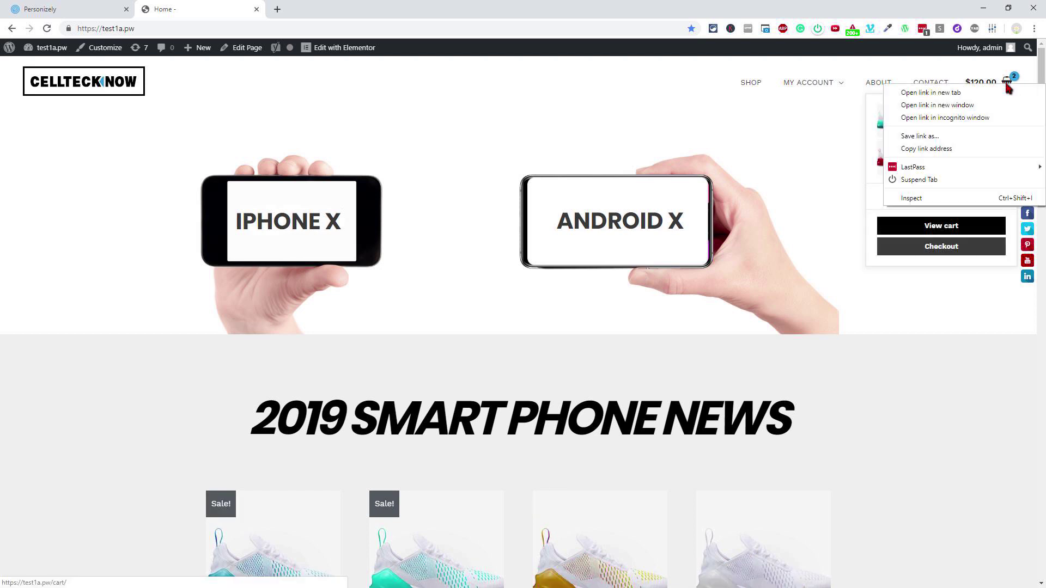
{"action": "left_click", "coordinate": [934, 199]}
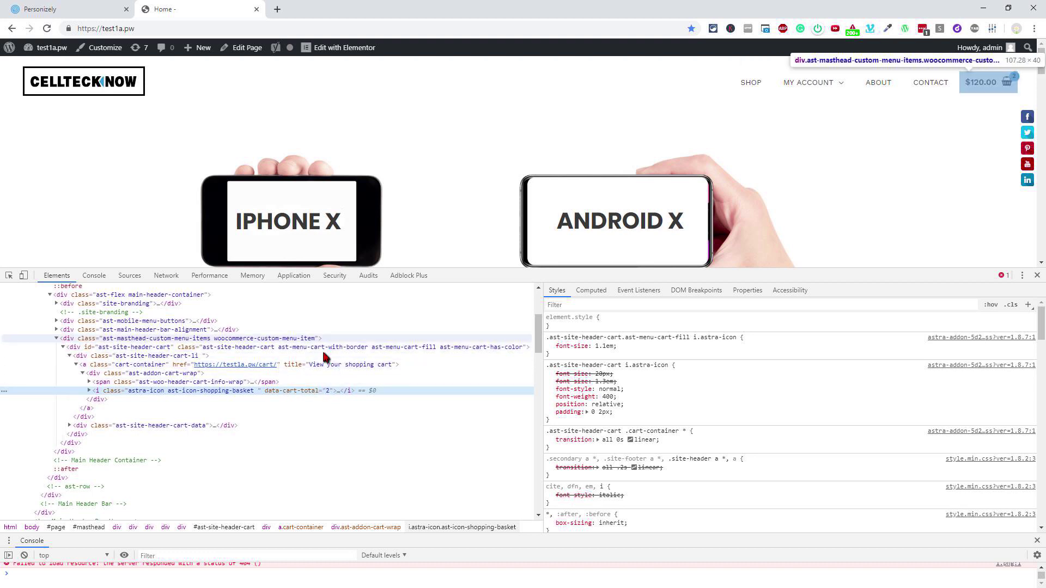
Set the Selector filter's element to ".order-total .woocommerce-Price-amount.amount, .total .woocommerce-Price-amount.amount", checking it against the Notepad text
{"action": "left_click", "coordinate": [92, 16]}
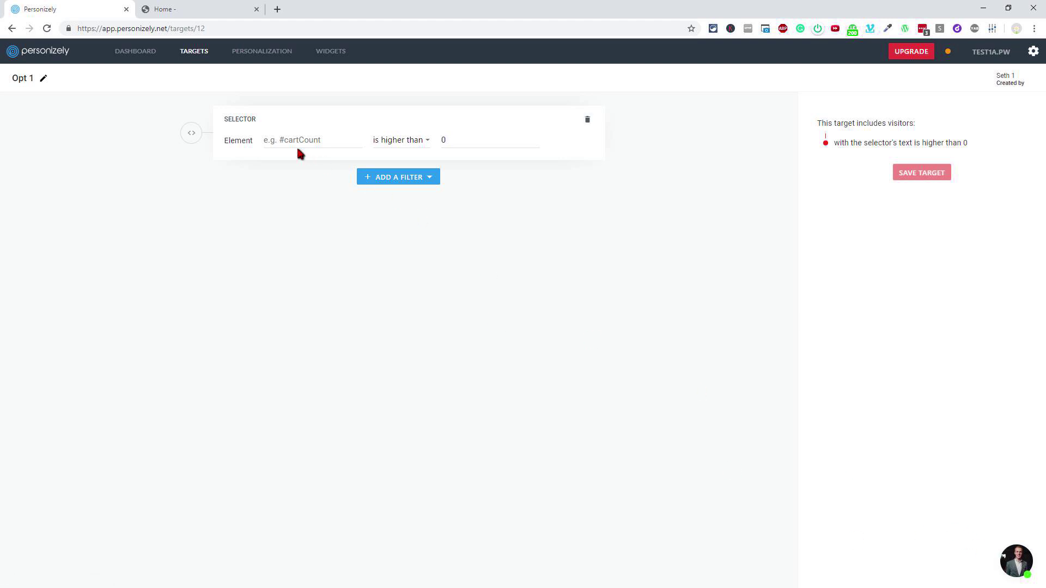
{"action": "left_click", "coordinate": [279, 141]}
{"action": "type", "text": ".order-total .woocommerce-Price-amount.amount, .total .woocommerce-Price-amount.amount"}
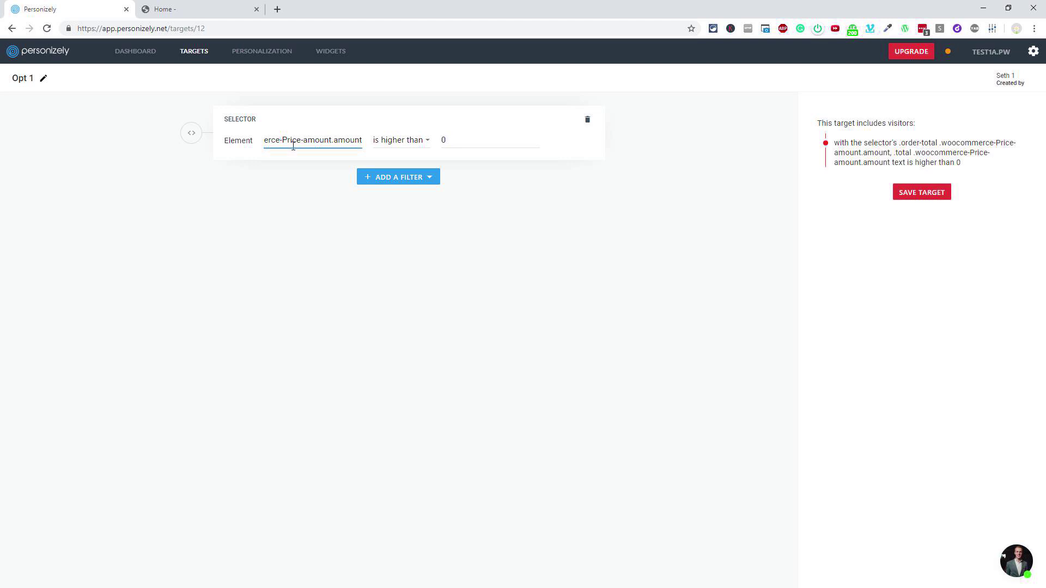
{"action": "key", "text": "alt+Tab"}
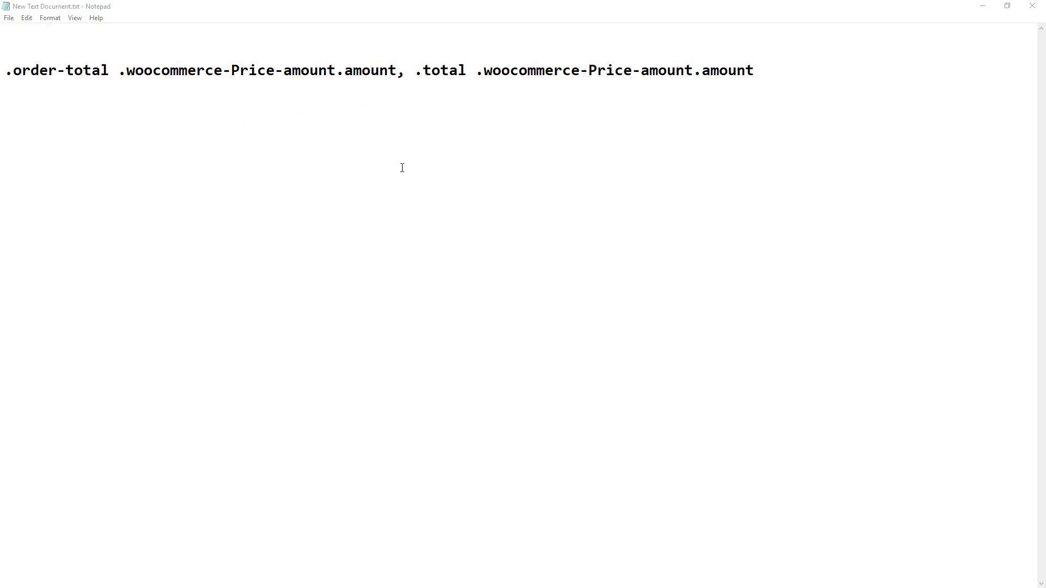
{"action": "key", "text": "alt+Tab"}
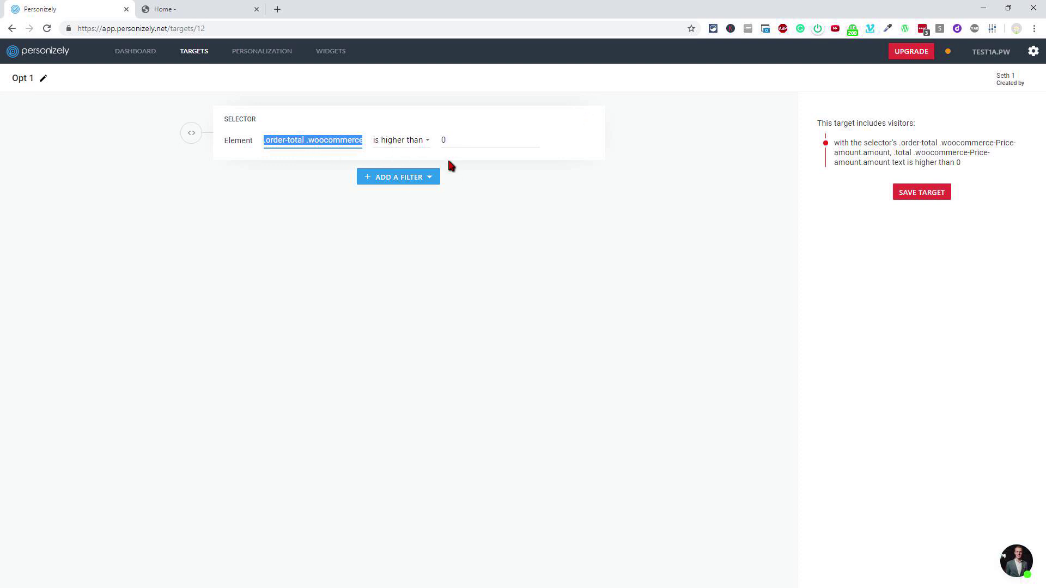
Review the Selector's comparison options without changing them, save the target, and go to the Widgets page
{"action": "left_click", "coordinate": [425, 142]}
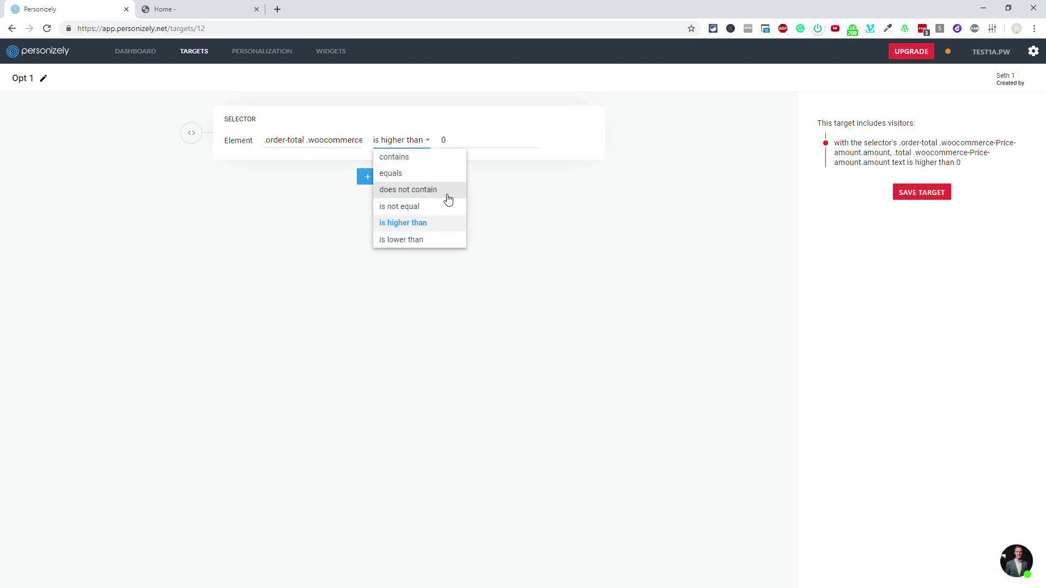
{"action": "left_click", "coordinate": [528, 207]}
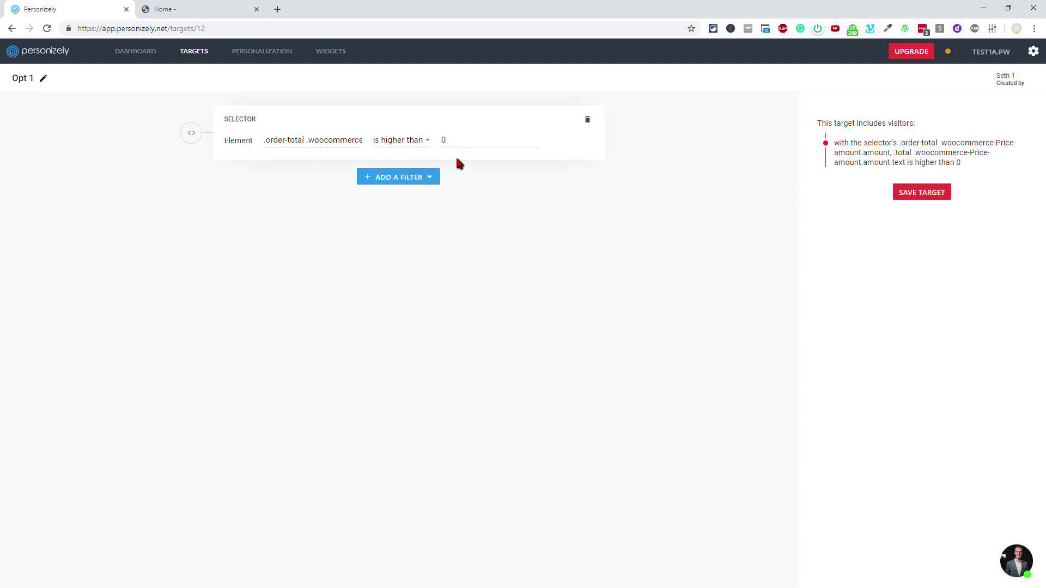
{"action": "left_click", "coordinate": [906, 197]}
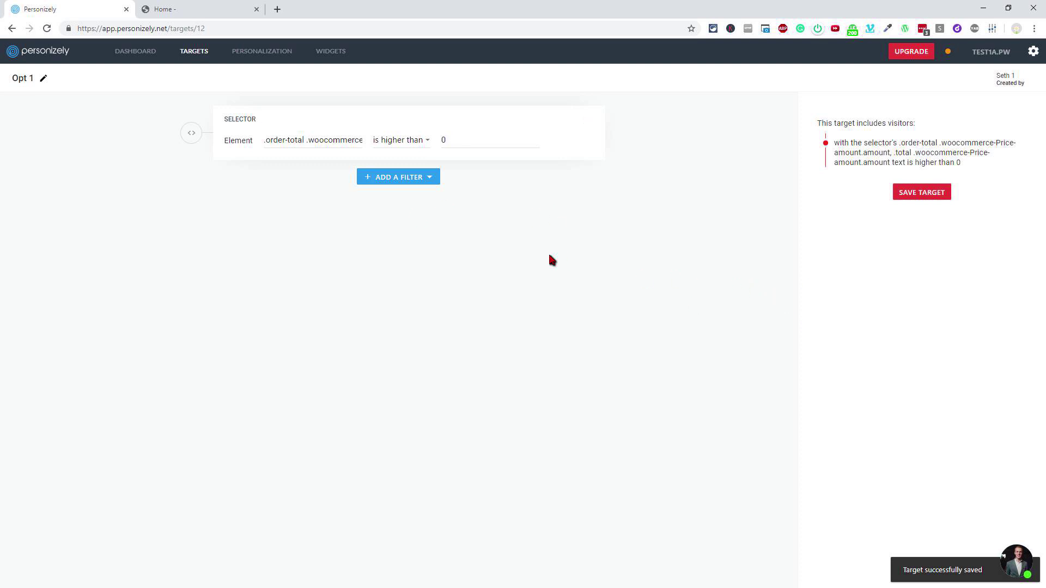
{"action": "left_click", "coordinate": [194, 52]}
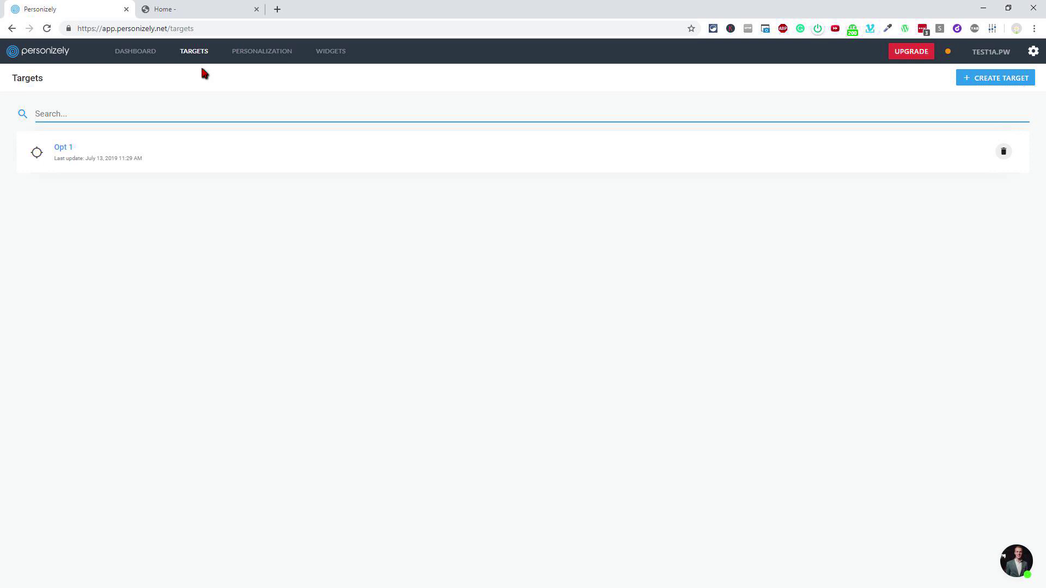
{"action": "left_click", "coordinate": [331, 54]}
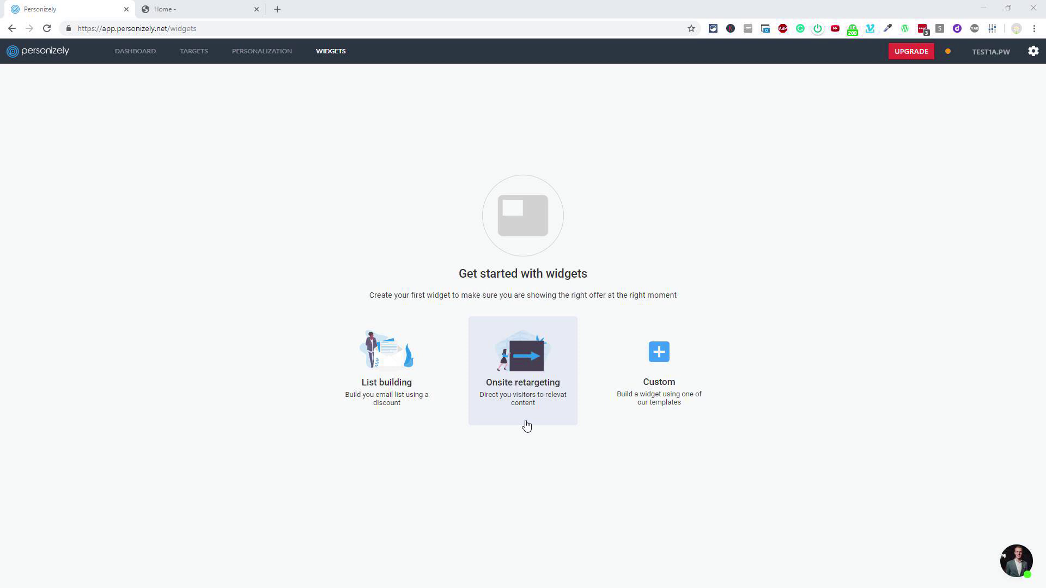
{"action": "left_click", "coordinate": [660, 366]}
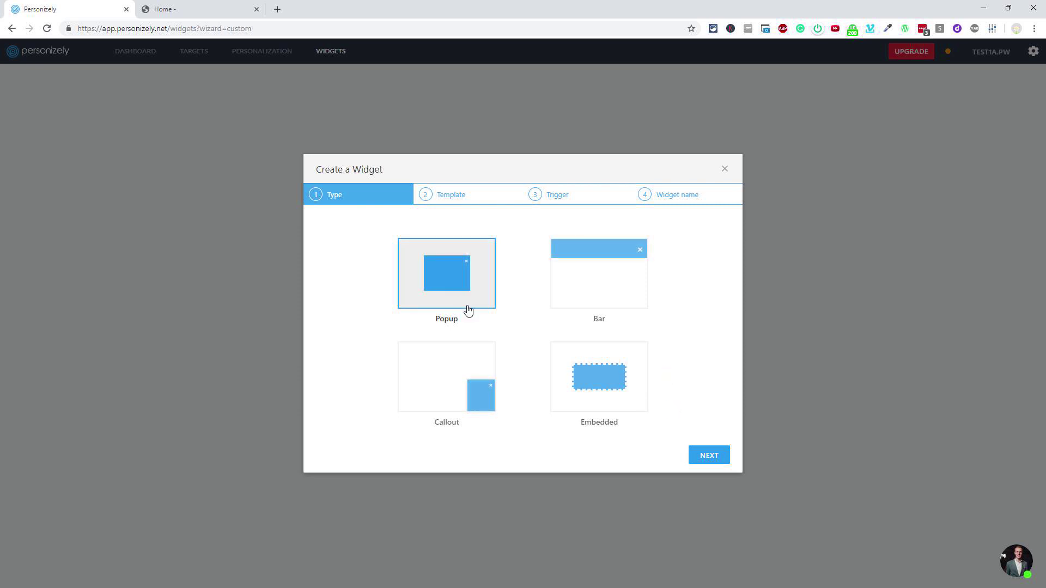
{"action": "left_click", "coordinate": [708, 455]}
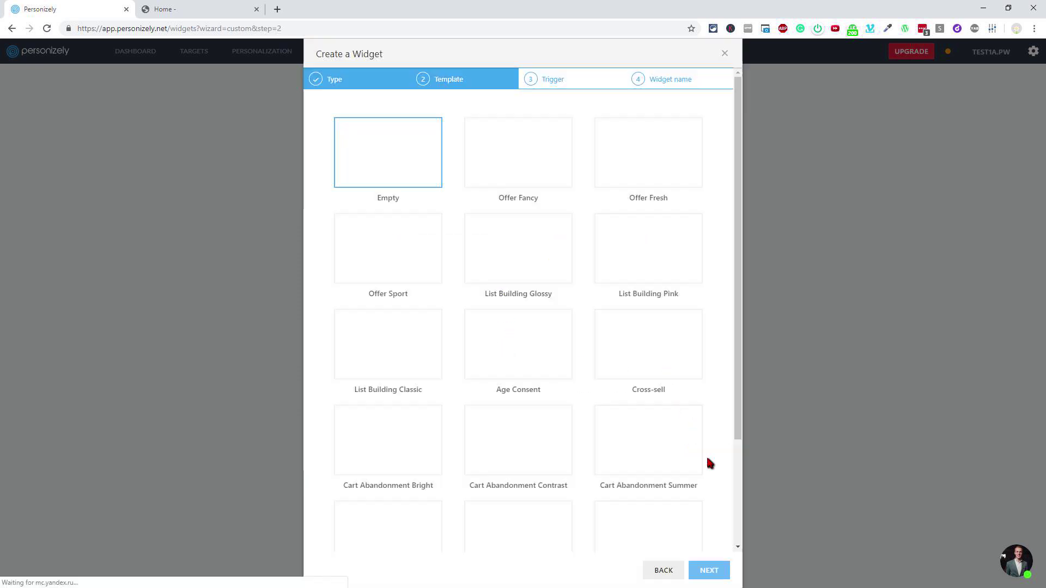
{"action": "left_click_drag", "start_coordinate": [738, 397], "coordinate": [731, 500]}
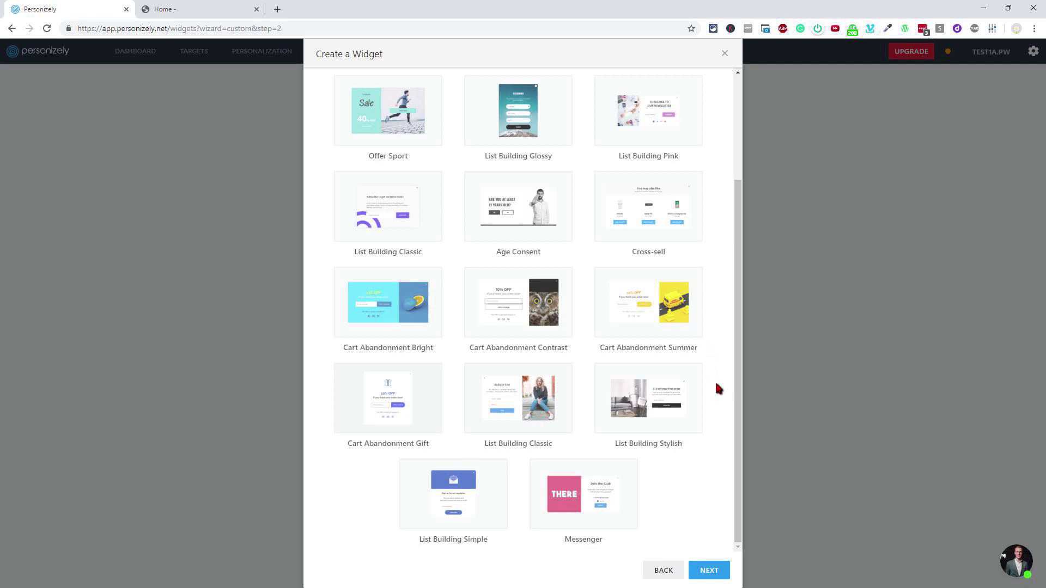
{"action": "scroll", "coordinate": [729, 412], "scroll_direction": "up", "scroll_amount": 3}
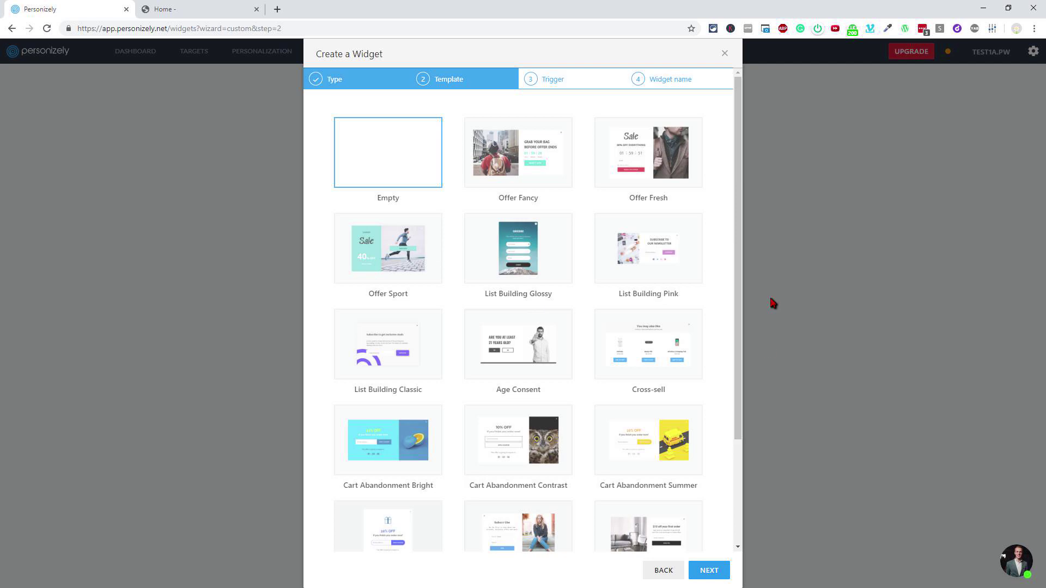
{"action": "left_click", "coordinate": [725, 53]}
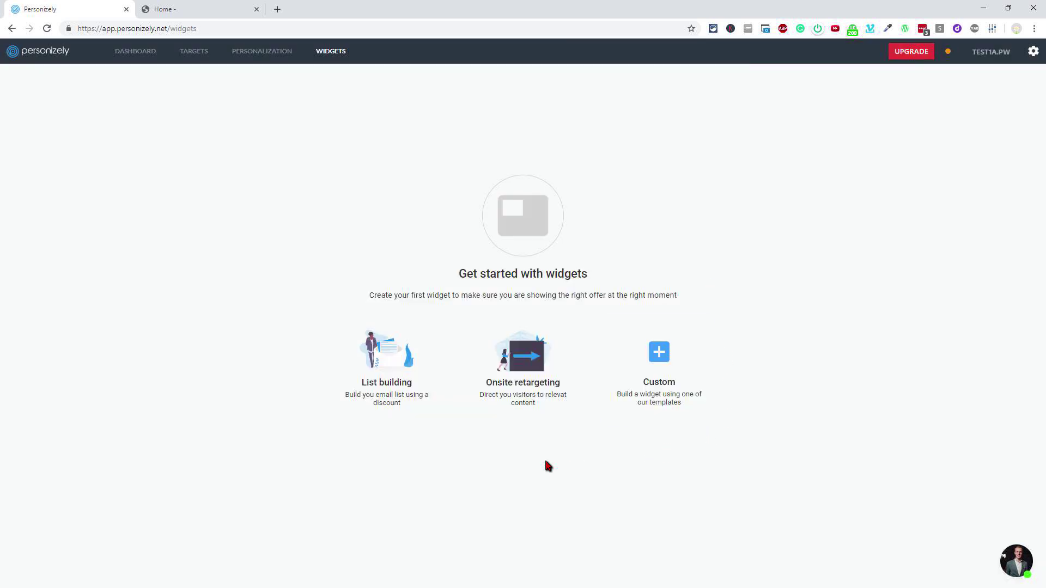
Start a List building widget of the Popup type using the List Building Stylish template
{"action": "left_click", "coordinate": [393, 403]}
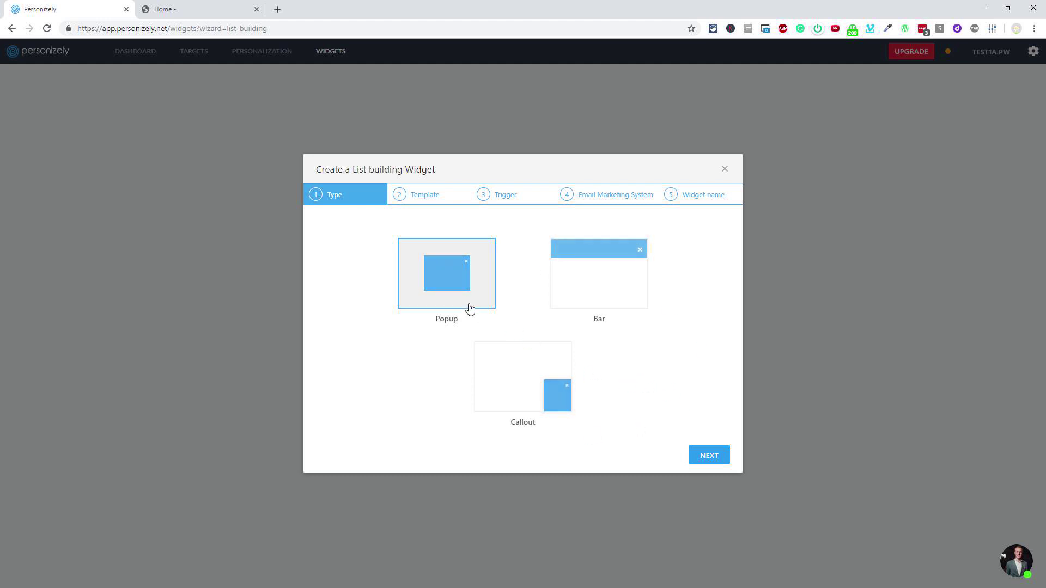
{"action": "left_click", "coordinate": [709, 457]}
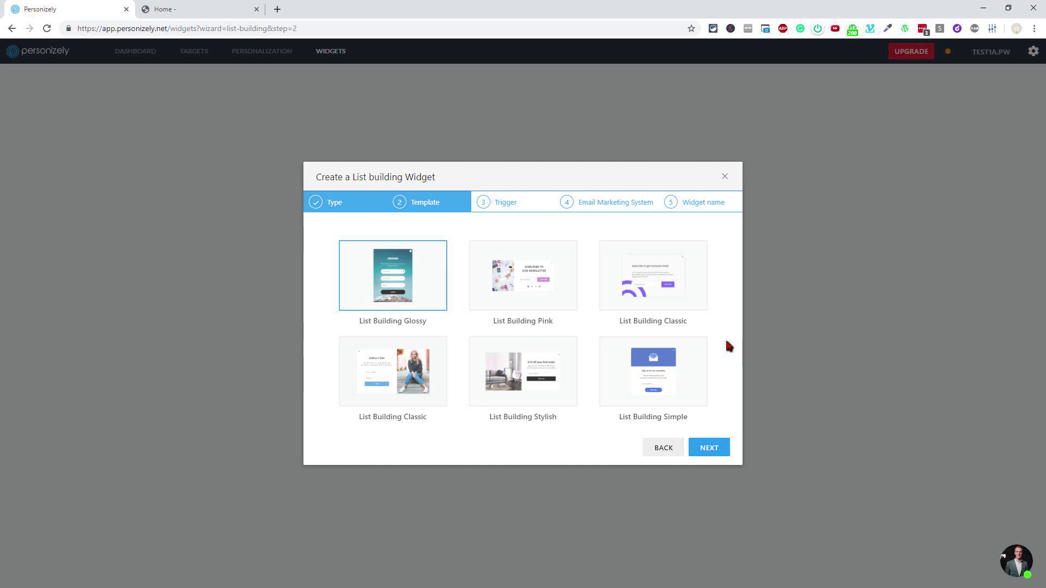
{"action": "left_click", "coordinate": [512, 375]}
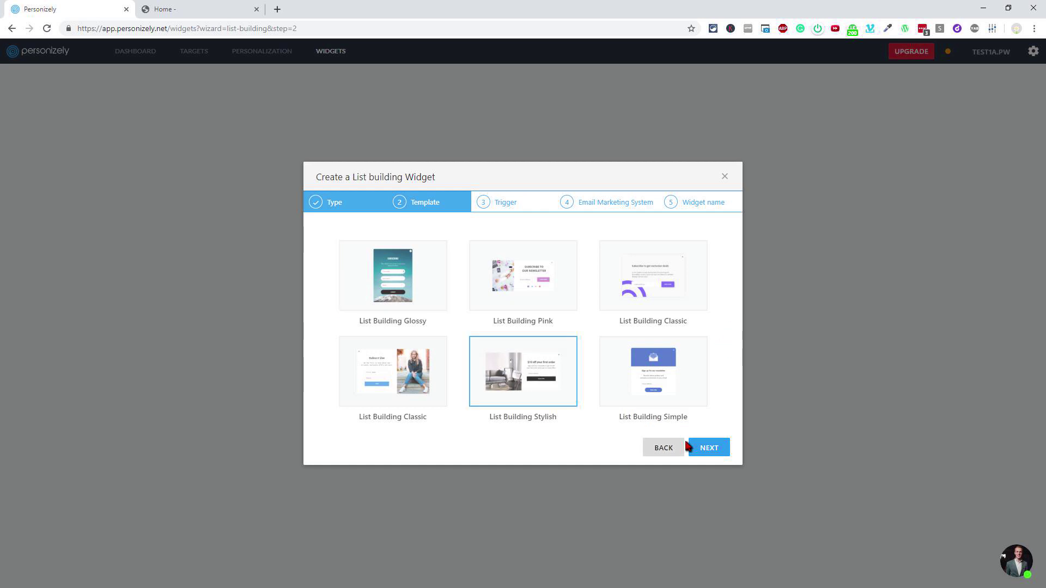
{"action": "left_click", "coordinate": [709, 448]}
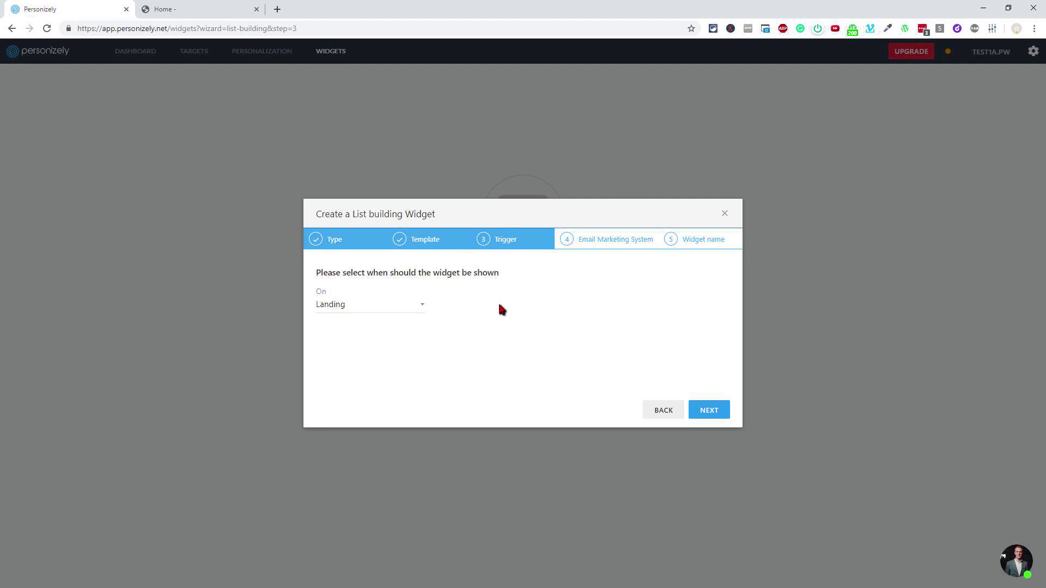
Review the trigger options, set the widget to show on Exit intent, and continue to the email marketing system step
{"action": "left_click", "coordinate": [421, 304]}
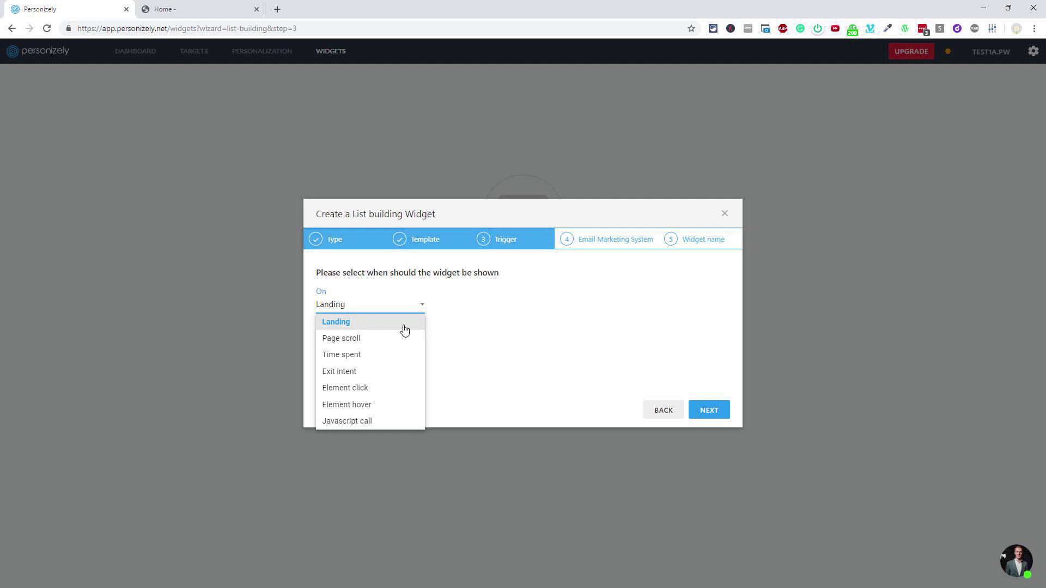
{"action": "left_click", "coordinate": [374, 344]}
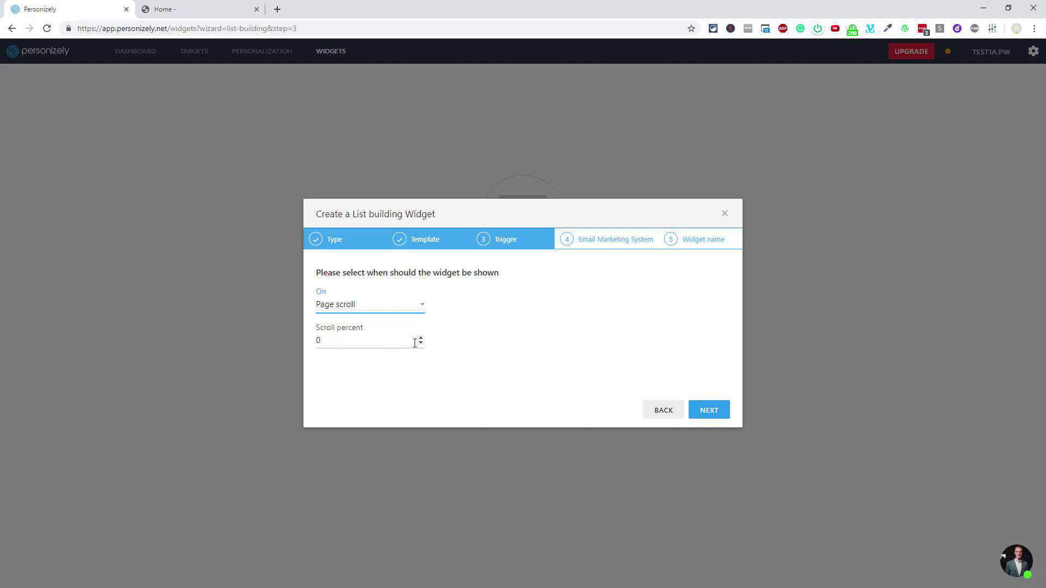
{"action": "left_click", "coordinate": [417, 304]}
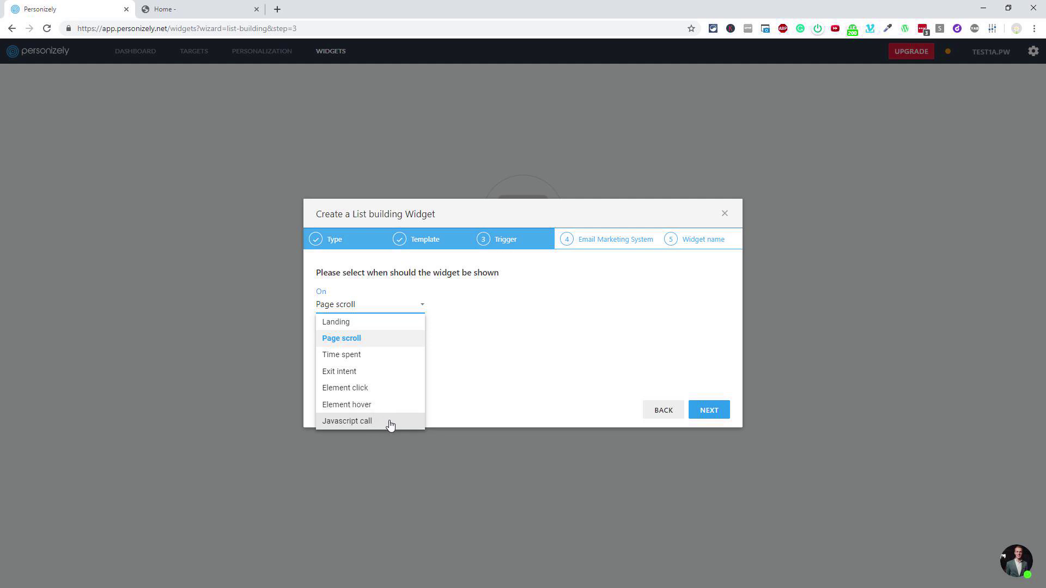
{"action": "left_click", "coordinate": [404, 326]}
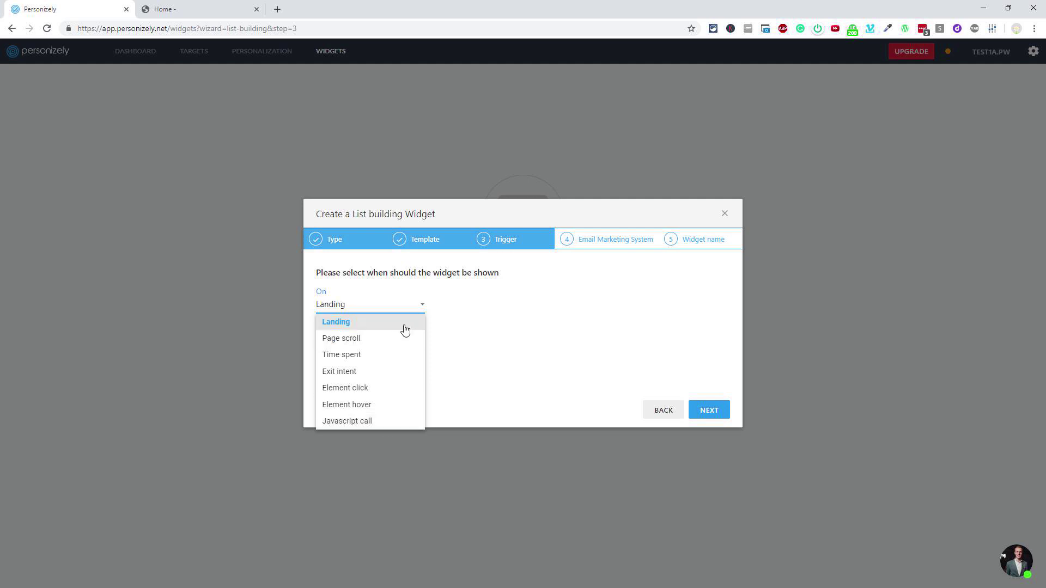
{"action": "left_click", "coordinate": [370, 304]}
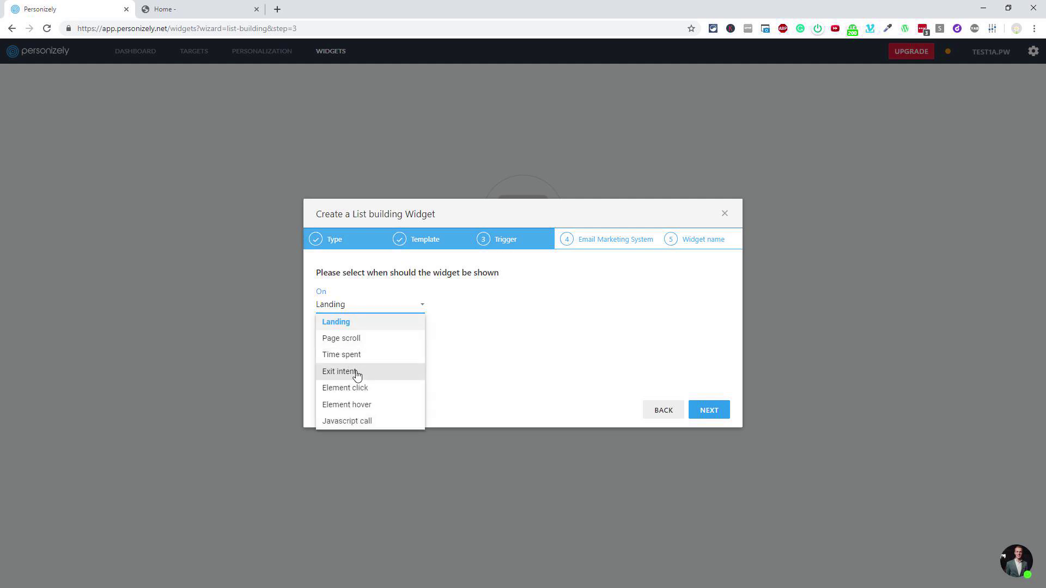
{"action": "left_click", "coordinate": [357, 372]}
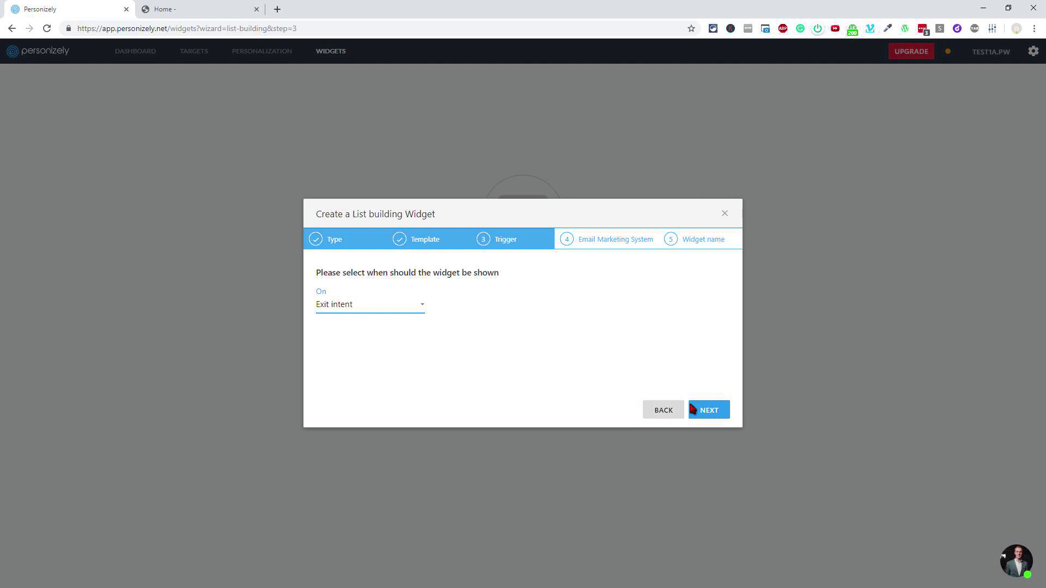
{"action": "left_click", "coordinate": [716, 415]}
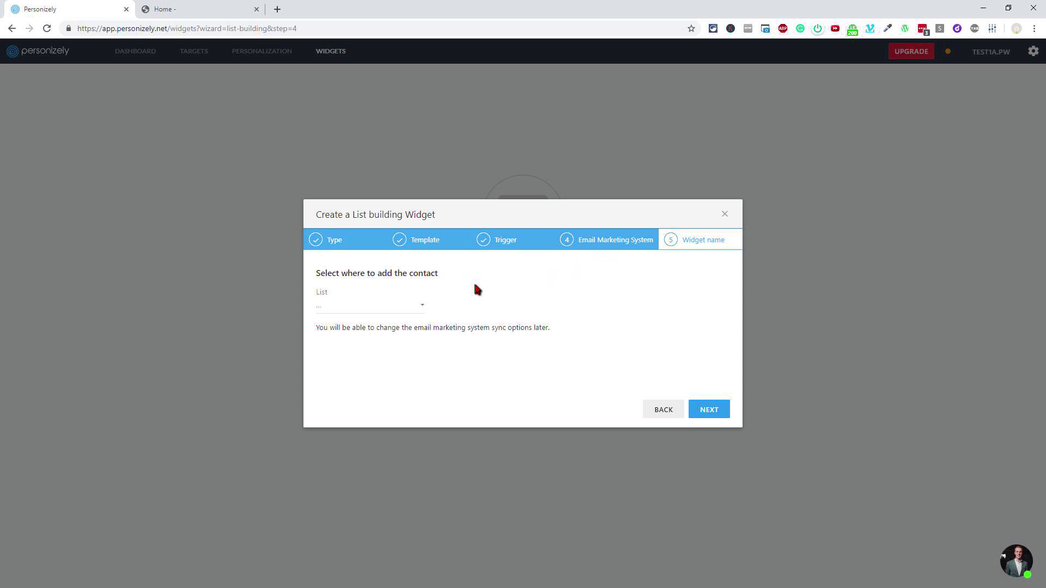
Choose list1z as the contact list, name the widget "List Building 123", and create it
{"action": "left_click", "coordinate": [426, 306]}
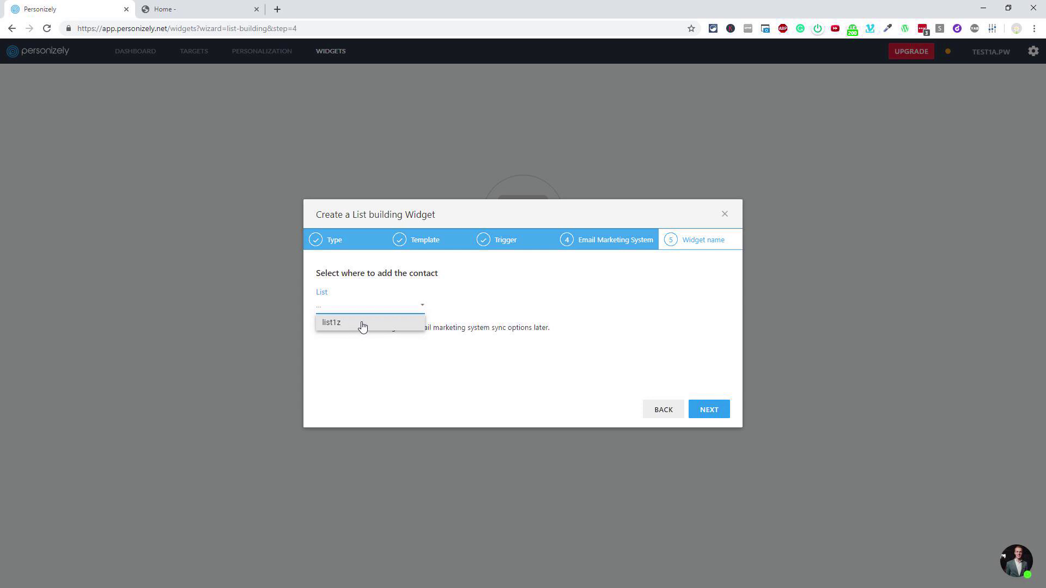
{"action": "left_click", "coordinate": [359, 325]}
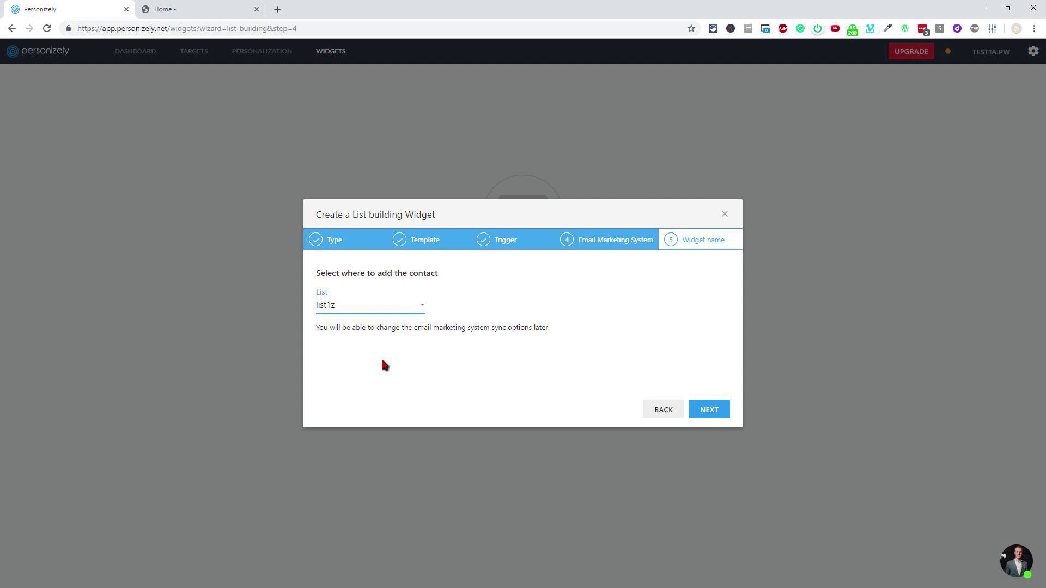
{"action": "left_click", "coordinate": [709, 414]}
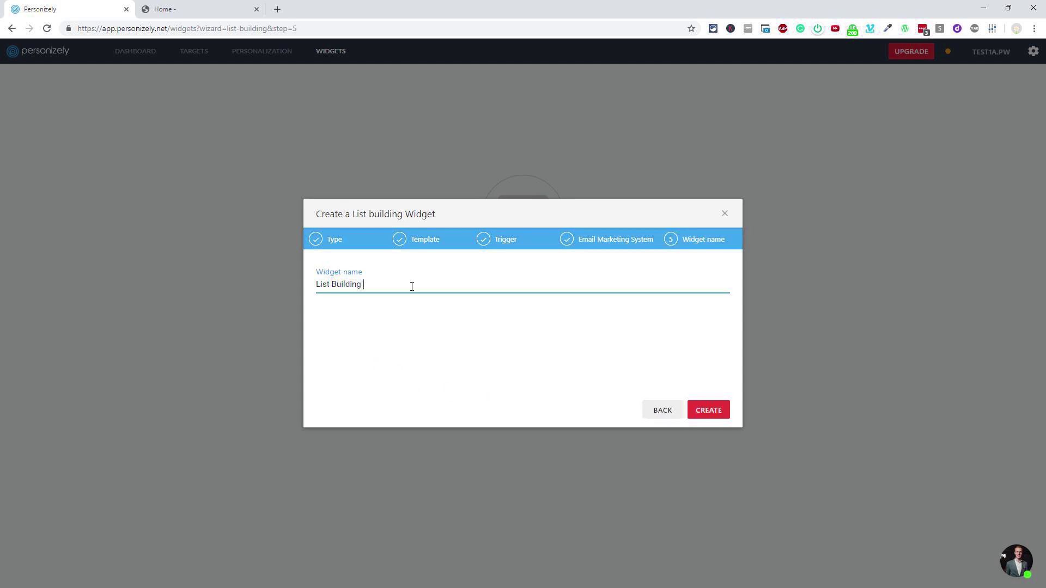
{"action": "type", "text": "123"}
{"action": "left_click", "coordinate": [710, 411]}
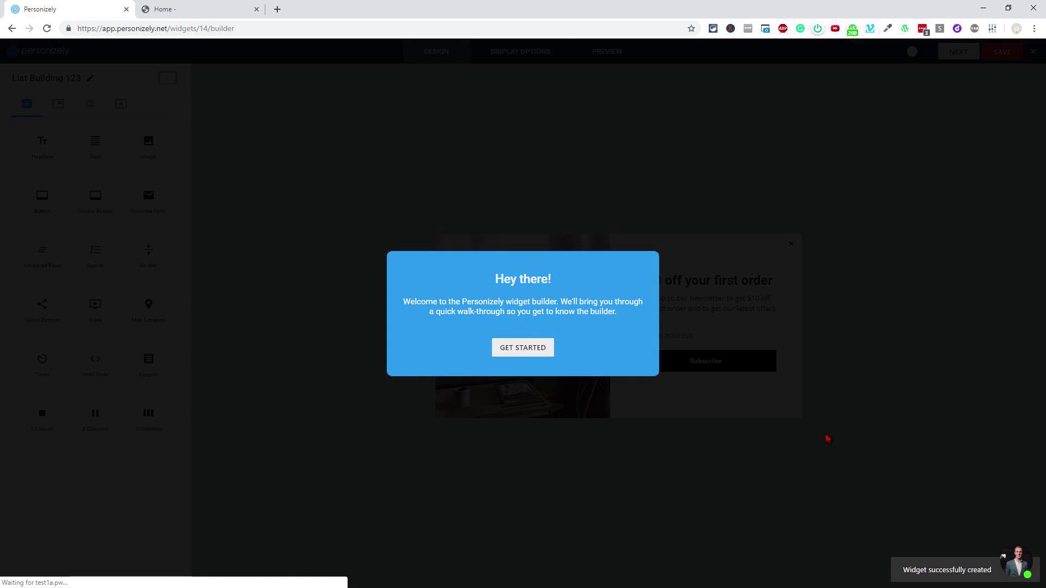
Go through the widget builder's introductory walk-through and finish it
{"action": "left_click", "coordinate": [536, 352]}
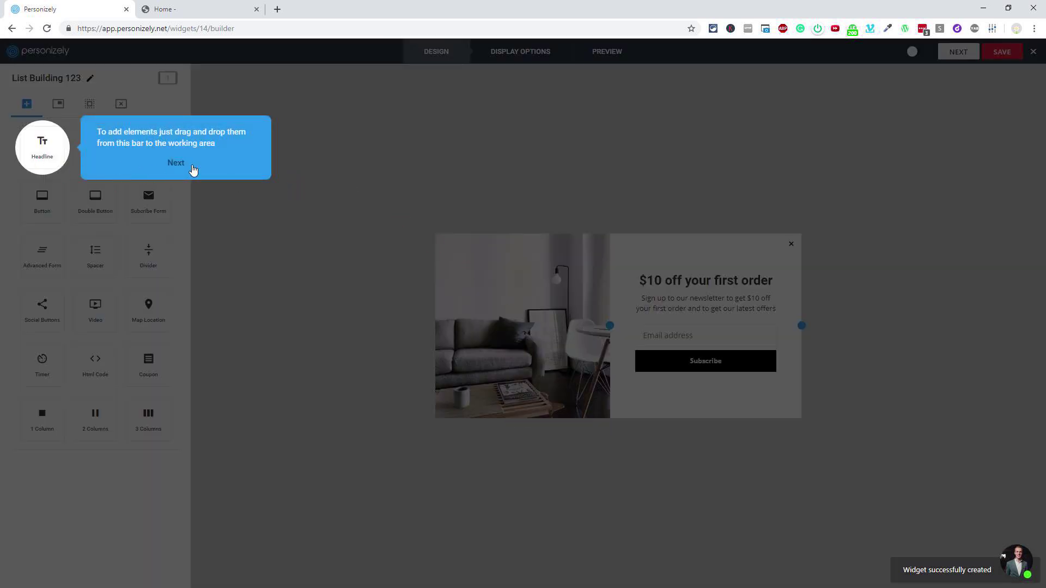
{"action": "left_click", "coordinate": [182, 165]}
{"action": "left_click", "coordinate": [467, 278]}
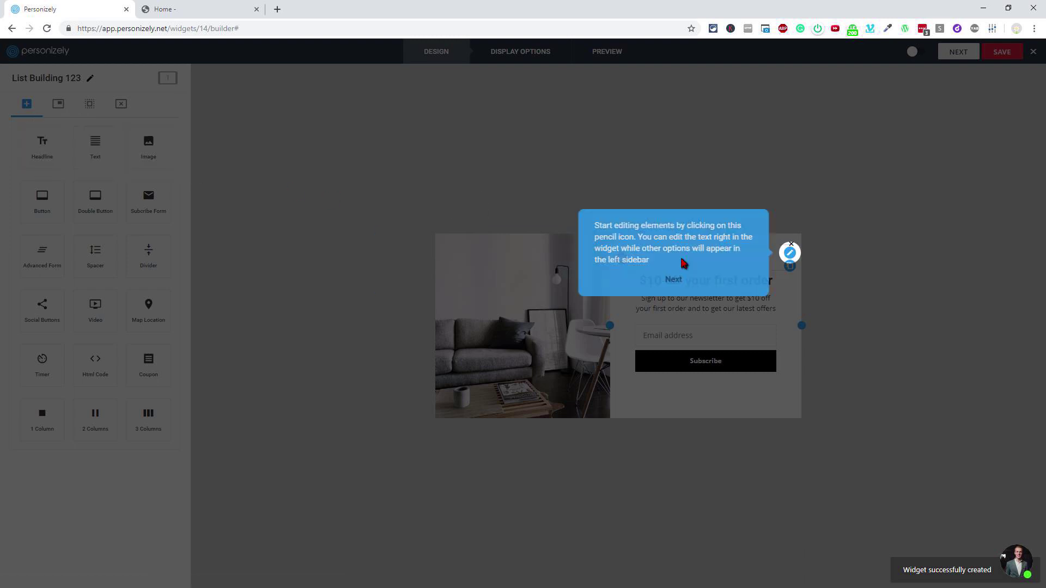
{"action": "left_click", "coordinate": [674, 276]}
{"action": "left_click", "coordinate": [166, 175]}
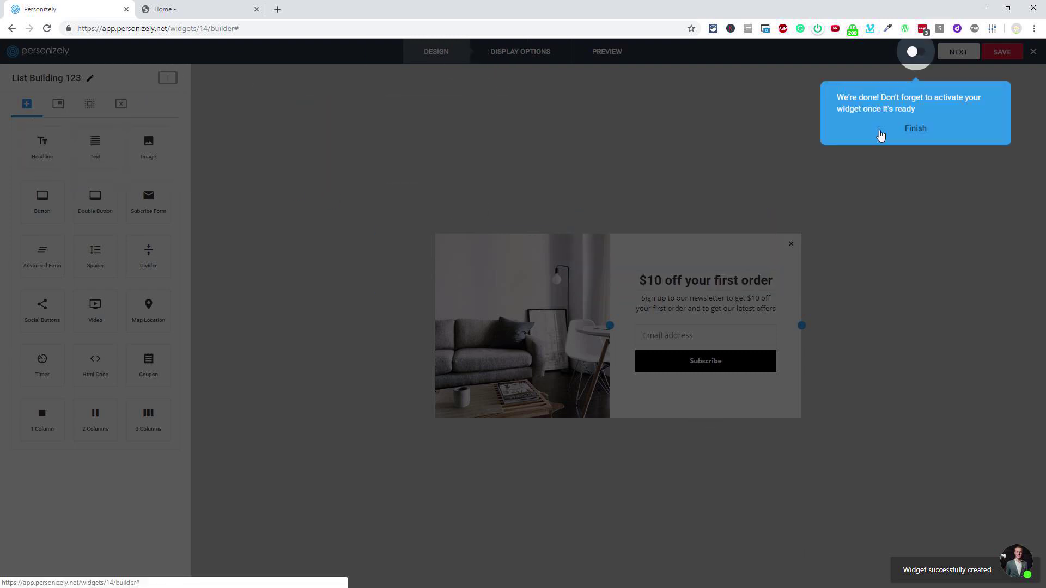
{"action": "left_click", "coordinate": [915, 129]}
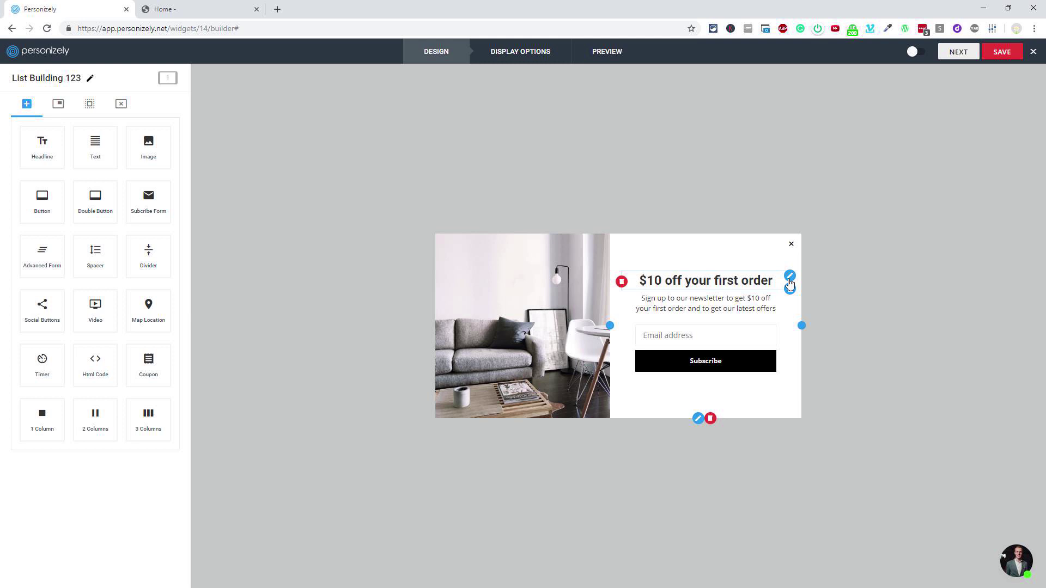
Open the "$10 off your first order" headline for editing, review its options, and close it without changes
{"action": "left_click", "coordinate": [790, 276]}
{"action": "left_click_drag", "start_coordinate": [655, 281], "coordinate": [705, 280]}
{"action": "left_click", "coordinate": [714, 281]}
{"action": "mouse_move", "coordinate": [738, 301]}
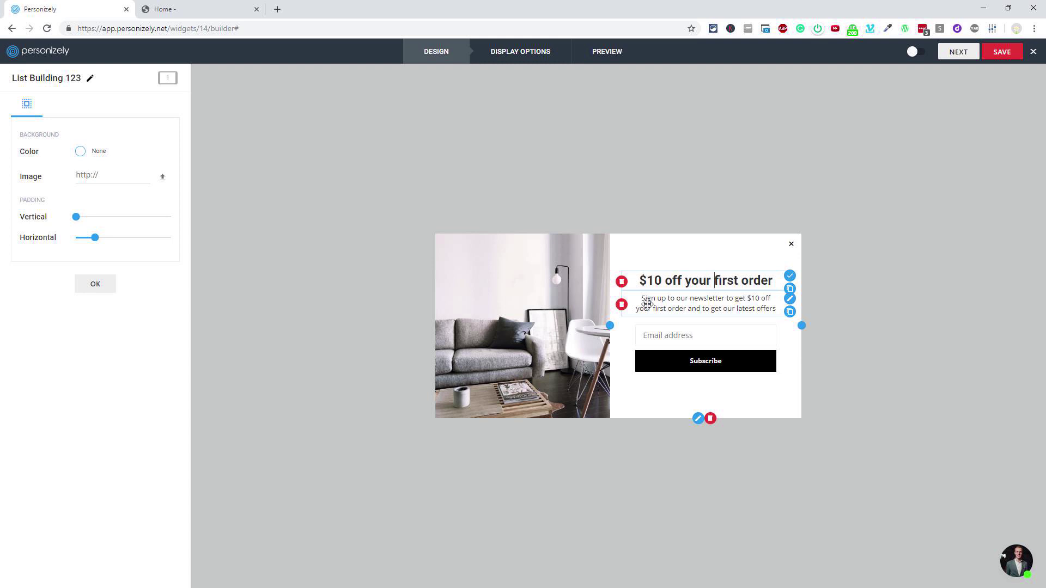
{"action": "mouse_move", "coordinate": [711, 326]}
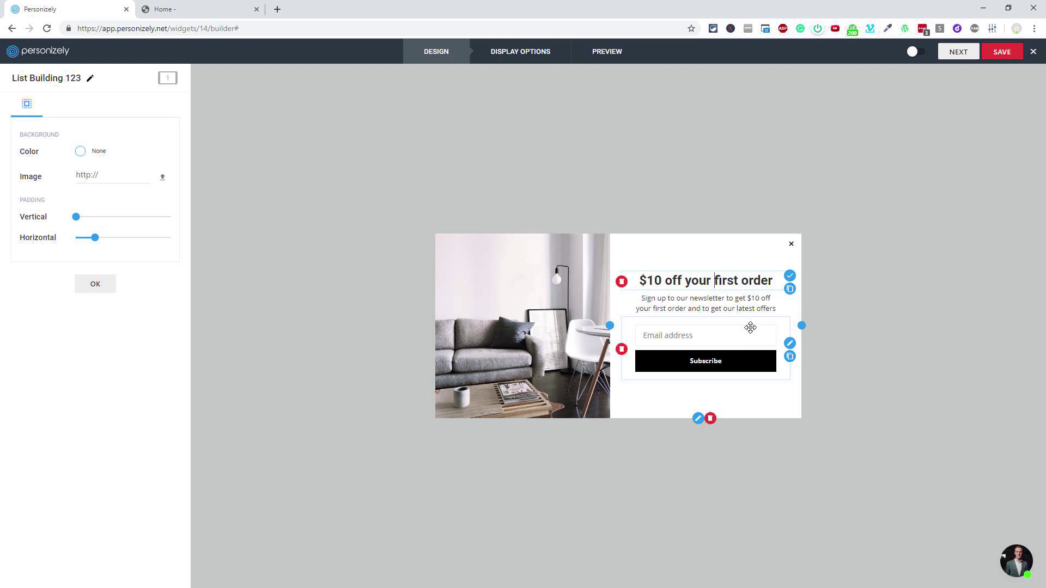
{"action": "left_click", "coordinate": [97, 284]}
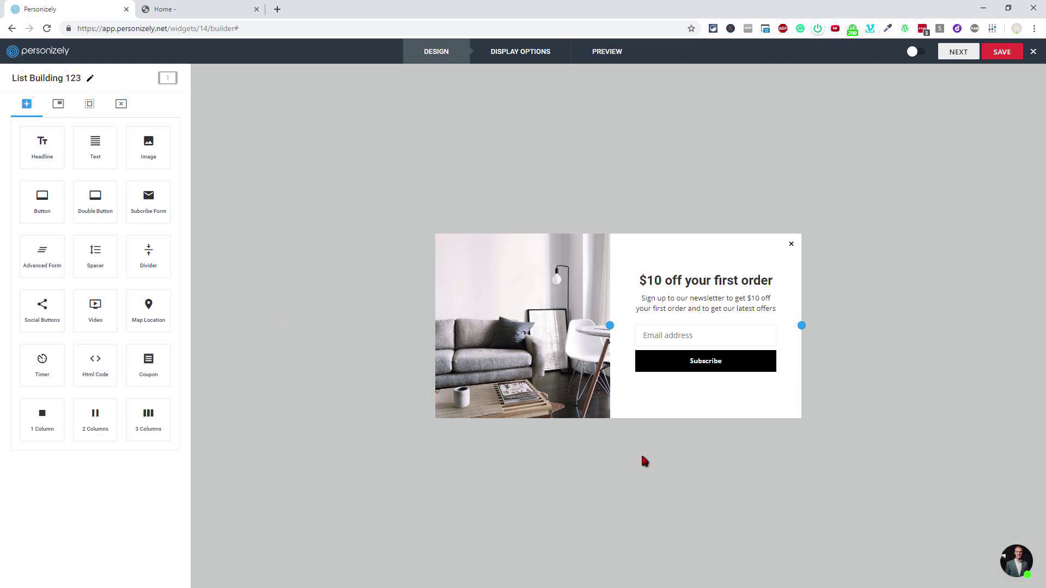
Add a Timer below the Subscribe button and widen the popup so the hours, minutes and seconds fit on one row
{"action": "left_click_drag", "start_coordinate": [44, 361], "coordinate": [678, 400]}
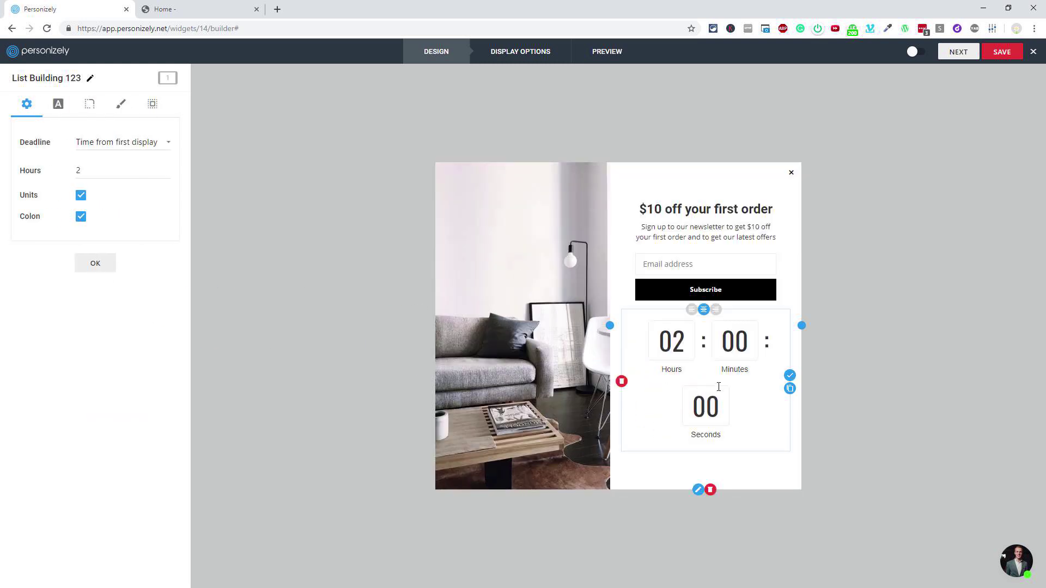
{"action": "left_click_drag", "start_coordinate": [803, 326], "coordinate": [852, 326]}
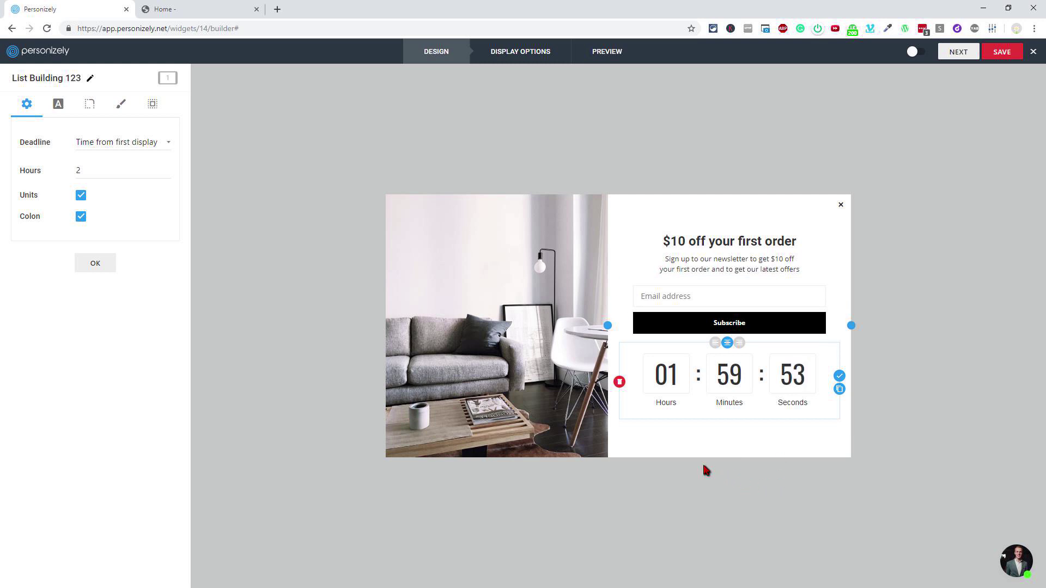
{"action": "left_click", "coordinate": [95, 263]}
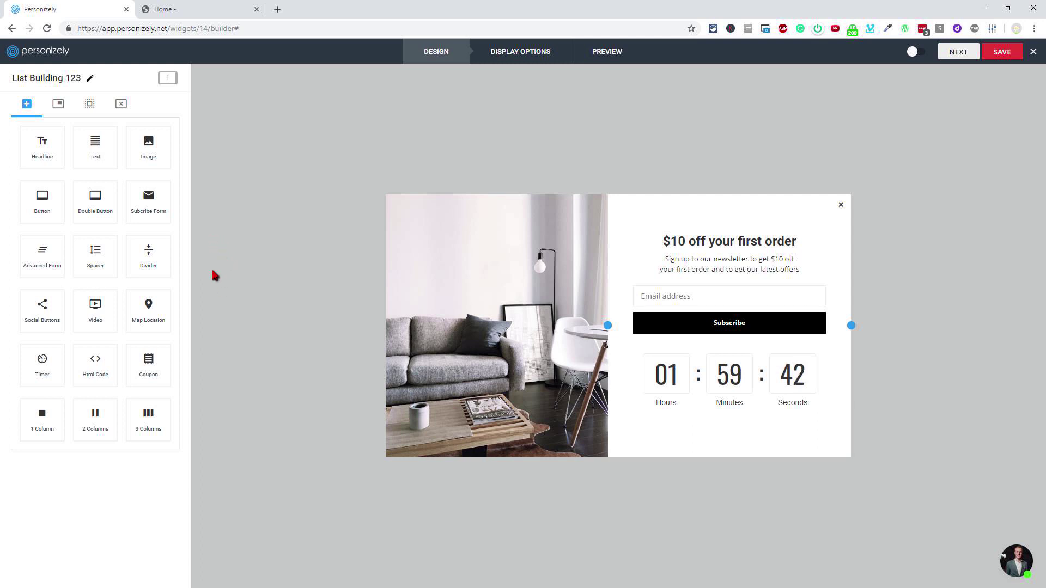
Review the popup's style options, set the backdrop transparency to about a third of its range, and slightly adjust the close icon's size
{"action": "left_click", "coordinate": [57, 108]}
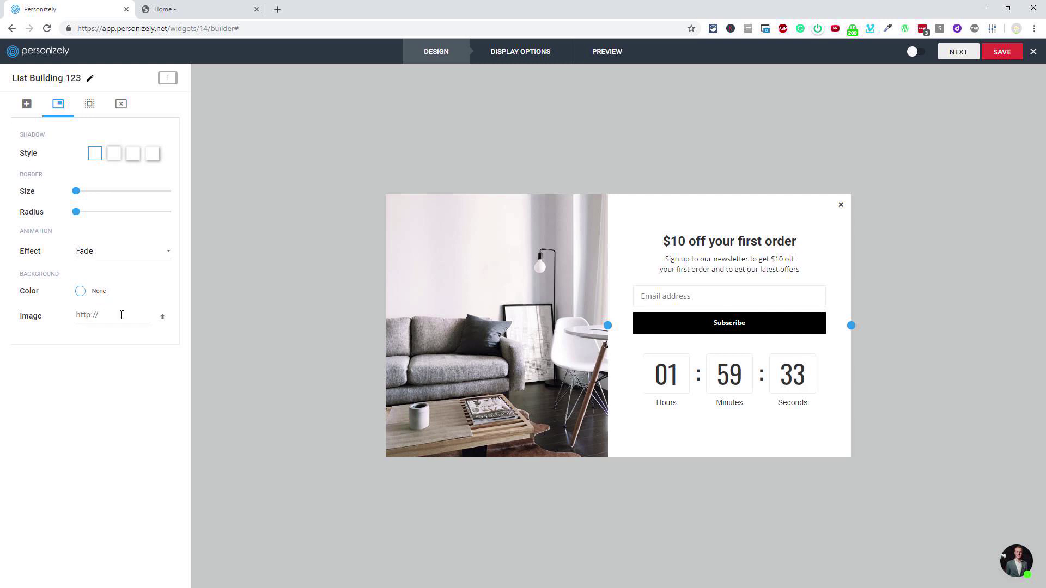
{"action": "left_click", "coordinate": [90, 104]}
{"action": "mouse_move", "coordinate": [76, 172]}
{"action": "left_mouse_down"}
{"action": "mouse_move", "coordinate": [112, 172]}
{"action": "mouse_move", "coordinate": [93, 178]}
{"action": "left_mouse_up"}
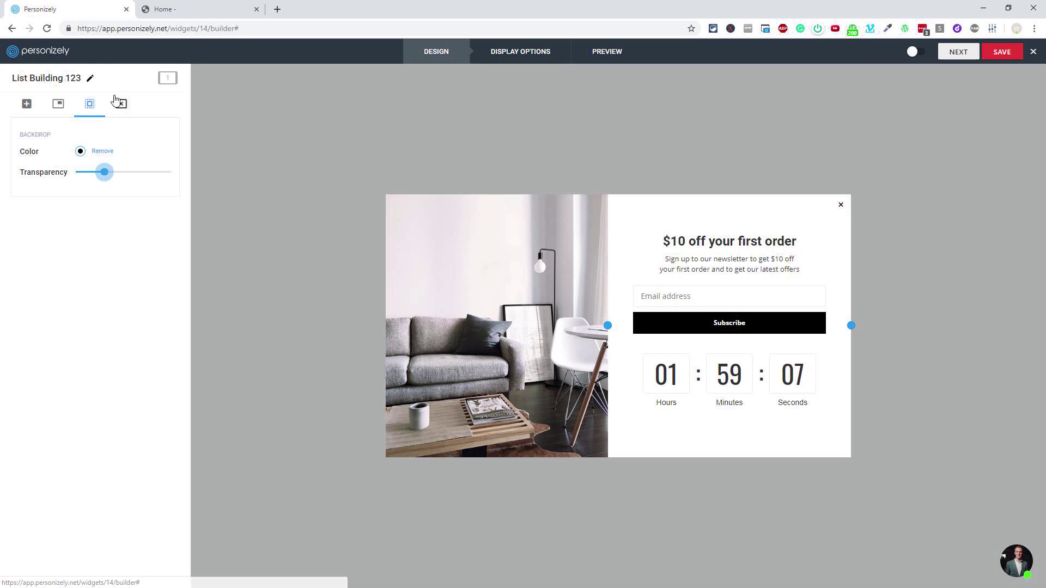
{"action": "left_click", "coordinate": [121, 103]}
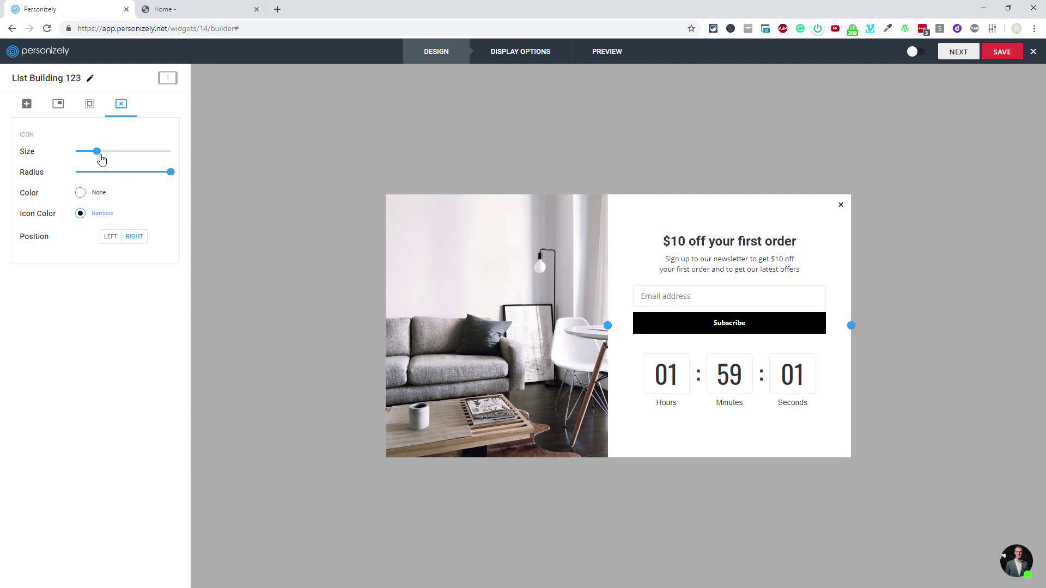
{"action": "left_click_drag", "start_coordinate": [97, 152], "coordinate": [98, 159]}
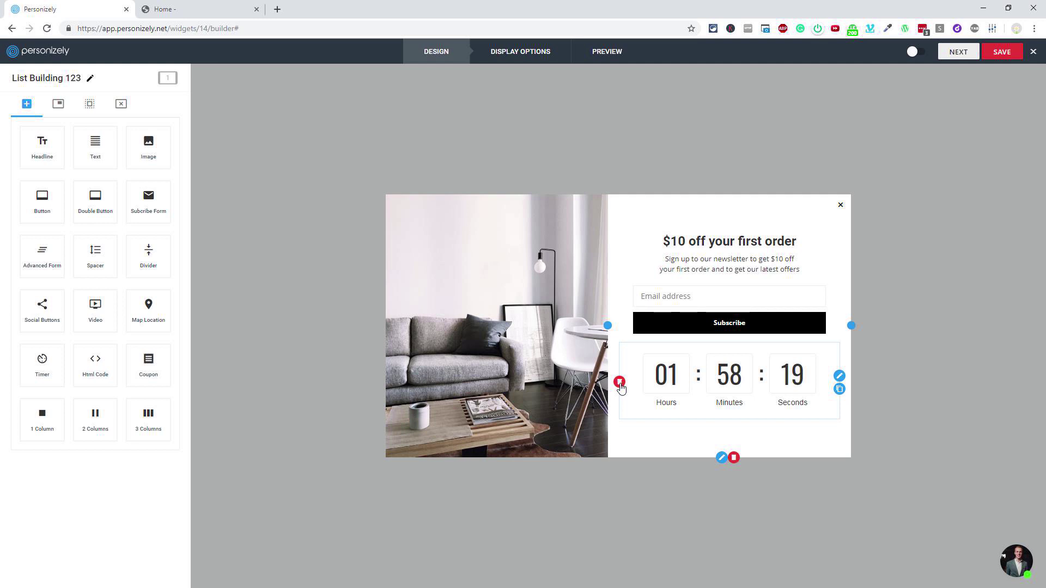
Delete the countdown timer from the popup and open the subscribe form's settings
{"action": "left_click", "coordinate": [619, 382]}
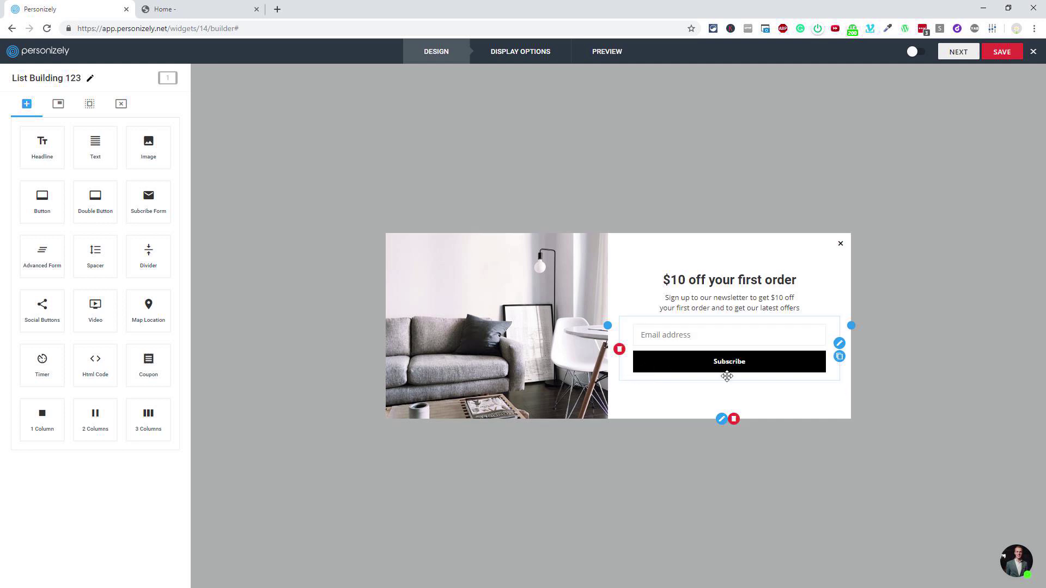
{"action": "mouse_move", "coordinate": [839, 311]}
{"action": "mouse_move", "coordinate": [839, 341]}
{"action": "left_click", "coordinate": [840, 344]}
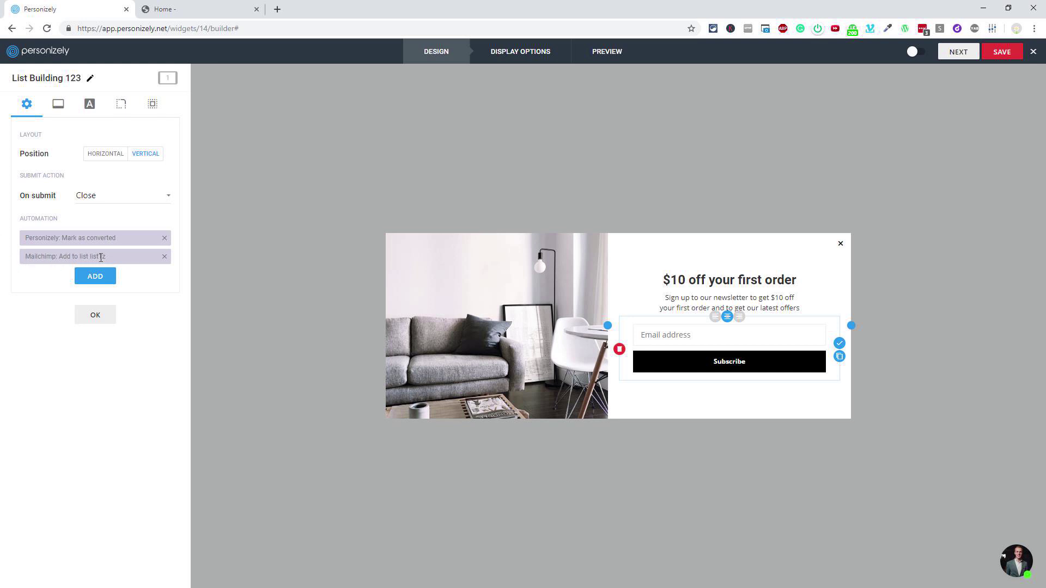
Remove the form's Mailchimp automation and add a Mailchimp action of type Add to list for list1z
{"action": "left_click", "coordinate": [164, 256]}
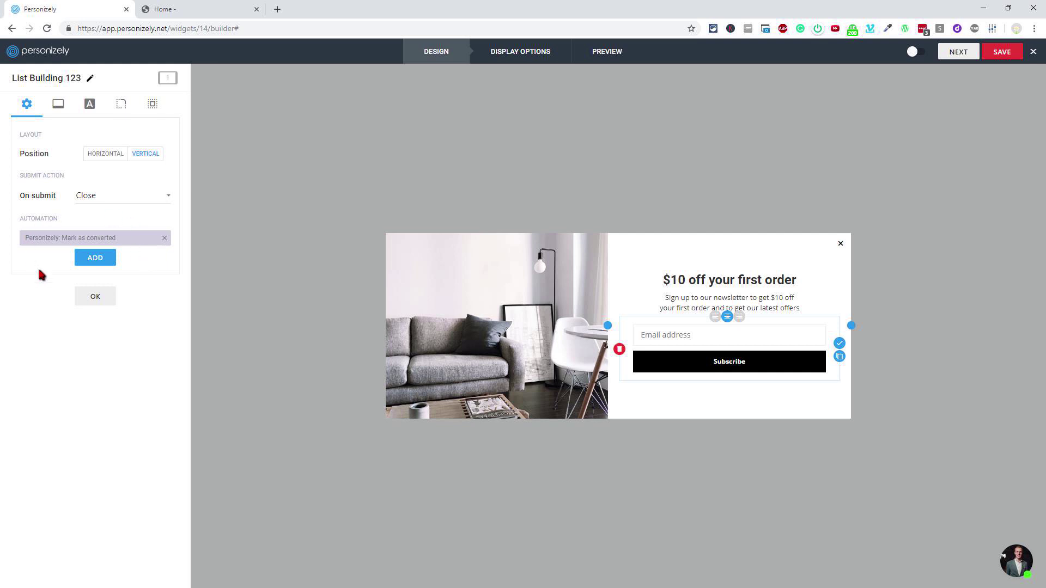
{"action": "left_click", "coordinate": [95, 260]}
{"action": "left_click", "coordinate": [478, 299]}
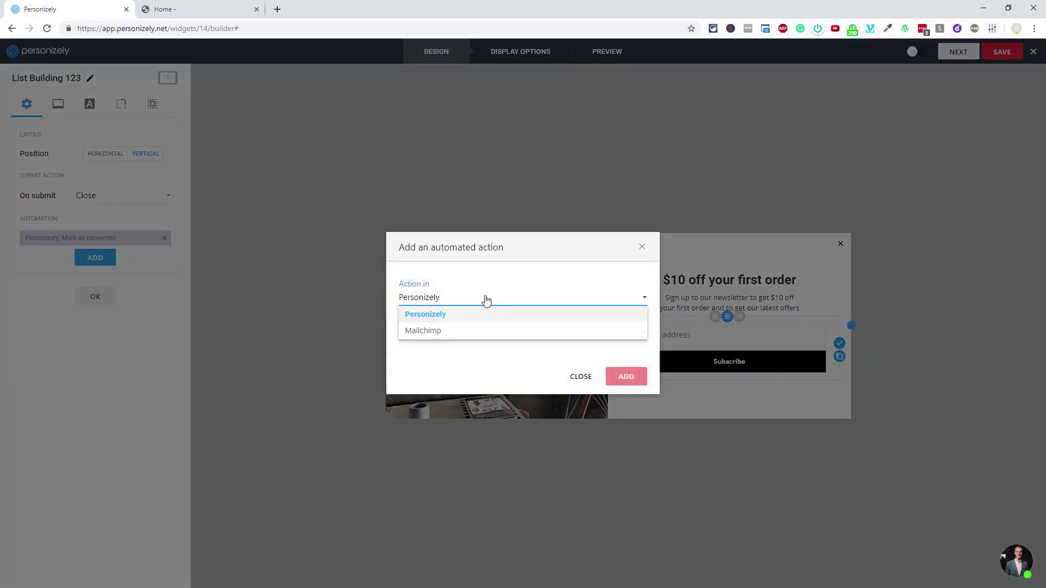
{"action": "left_click", "coordinate": [441, 332]}
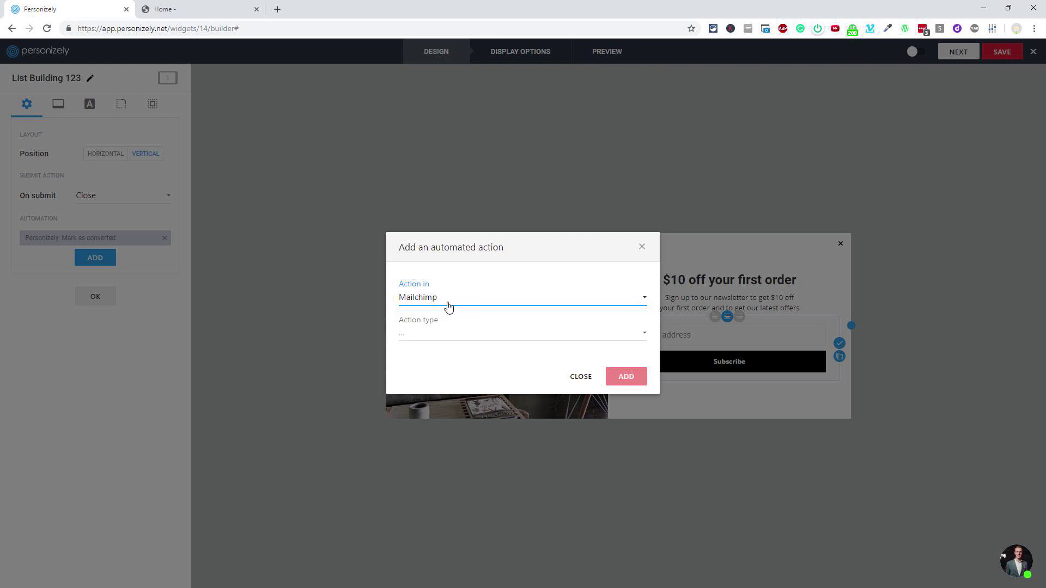
{"action": "left_click", "coordinate": [455, 337]}
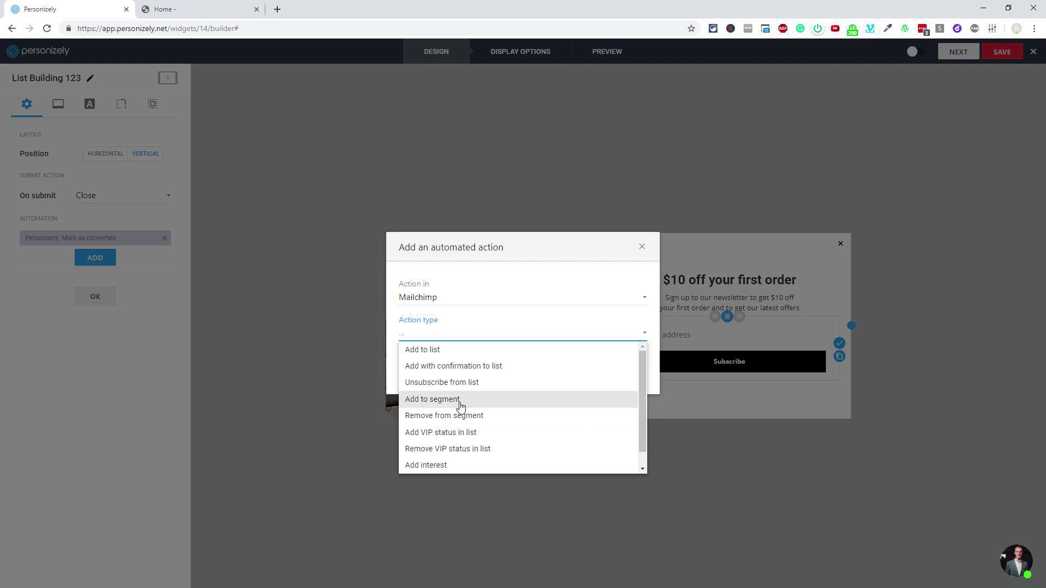
{"action": "scroll", "coordinate": [467, 376], "scroll_direction": "down", "scroll_amount": 1}
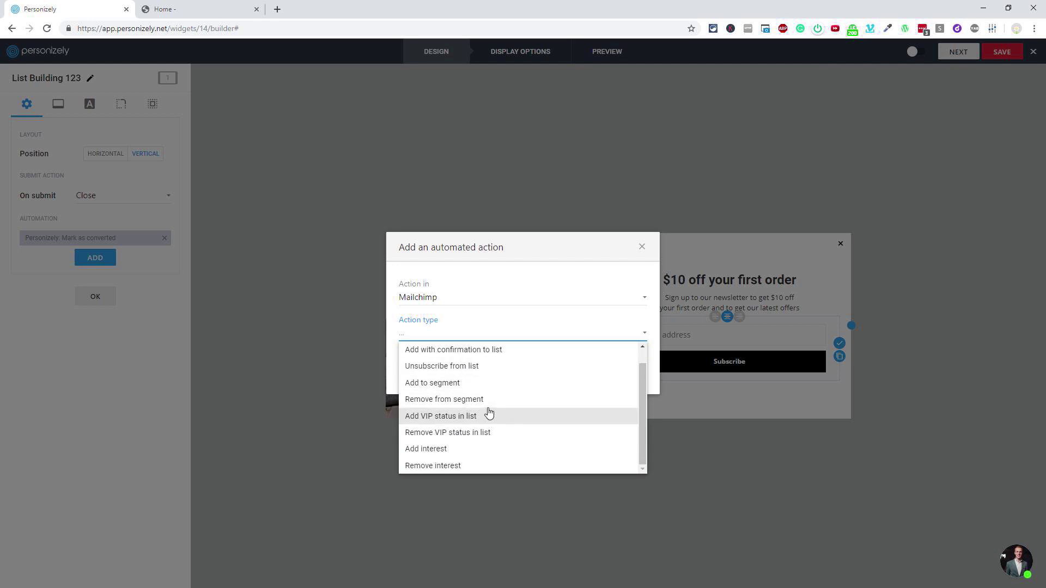
{"action": "scroll", "coordinate": [488, 414], "scroll_direction": "up", "scroll_amount": 1}
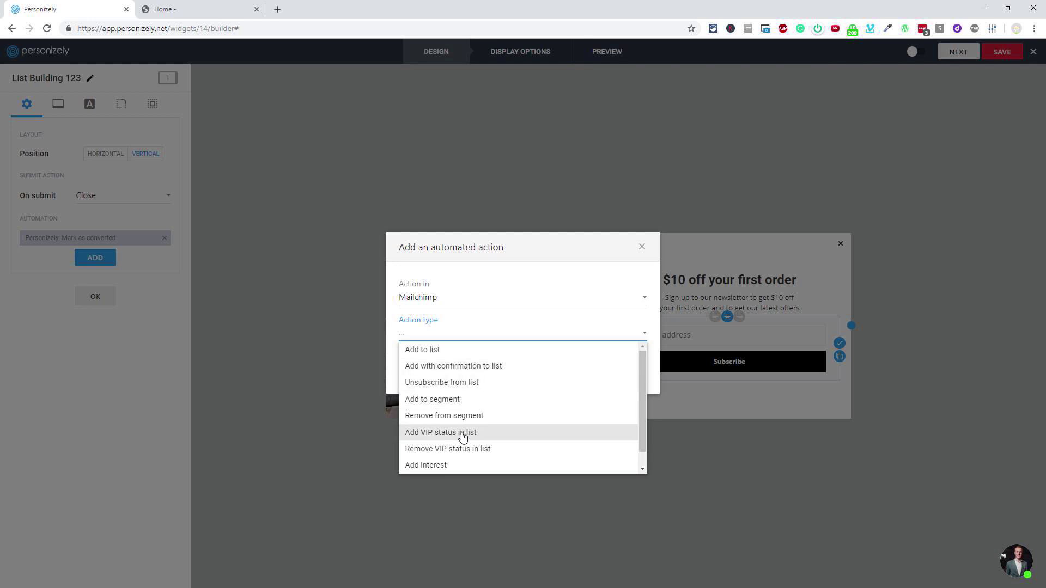
{"action": "left_click", "coordinate": [426, 354]}
{"action": "left_click", "coordinate": [435, 355]}
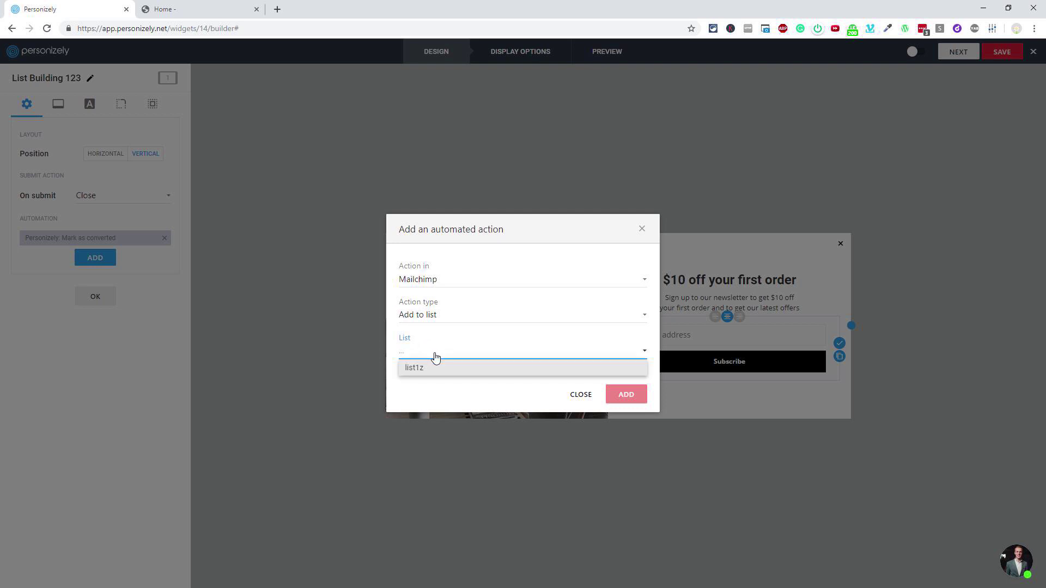
{"action": "left_click", "coordinate": [419, 370]}
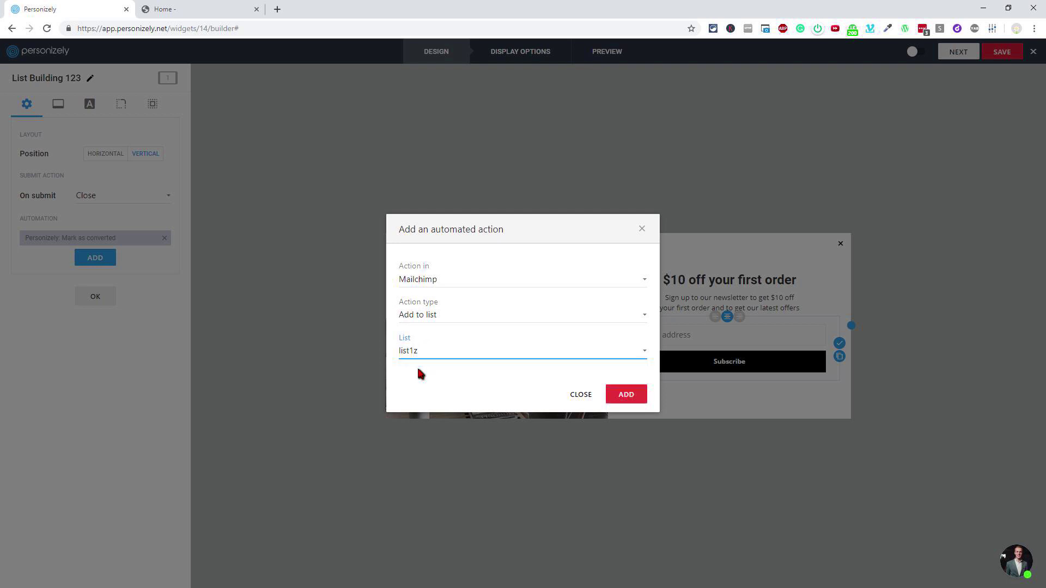
{"action": "left_click", "coordinate": [632, 395]}
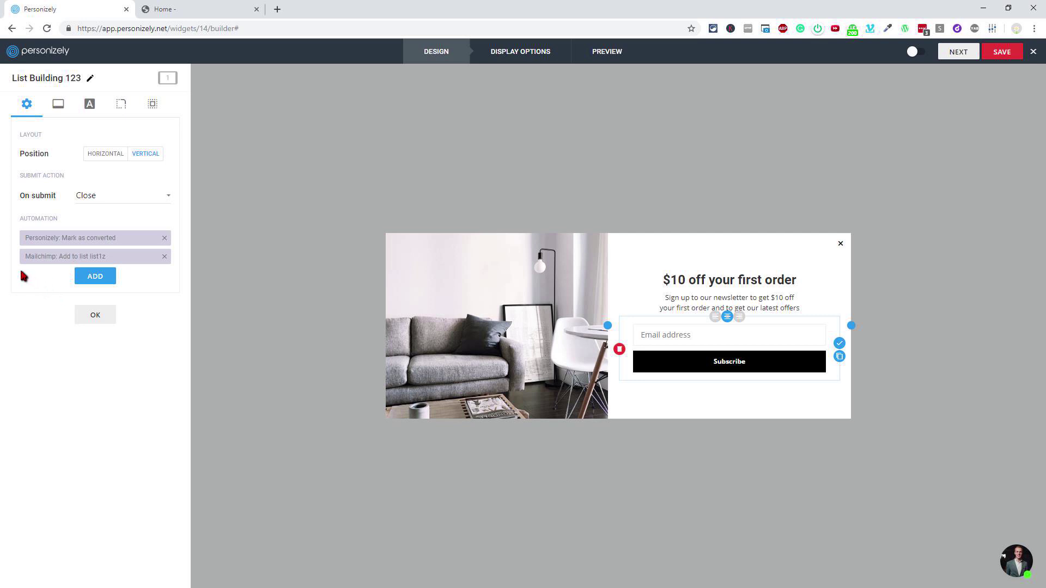
Add another Mailchimp automated action to the form, Add VIP status in list, for list1z
{"action": "left_click", "coordinate": [95, 279]}
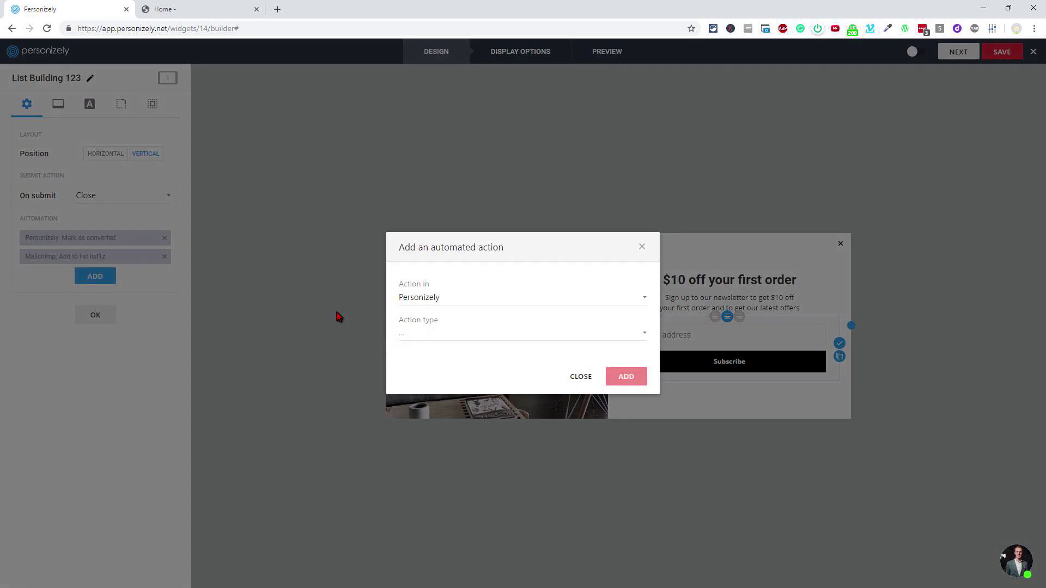
{"action": "left_click", "coordinate": [422, 299]}
{"action": "left_click", "coordinate": [426, 331]}
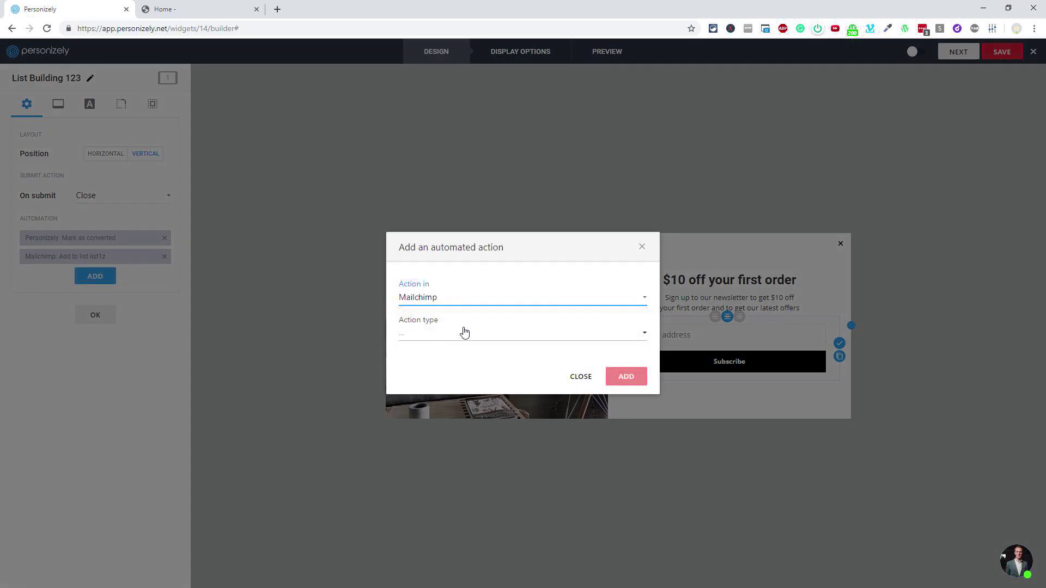
{"action": "left_click", "coordinate": [464, 333]}
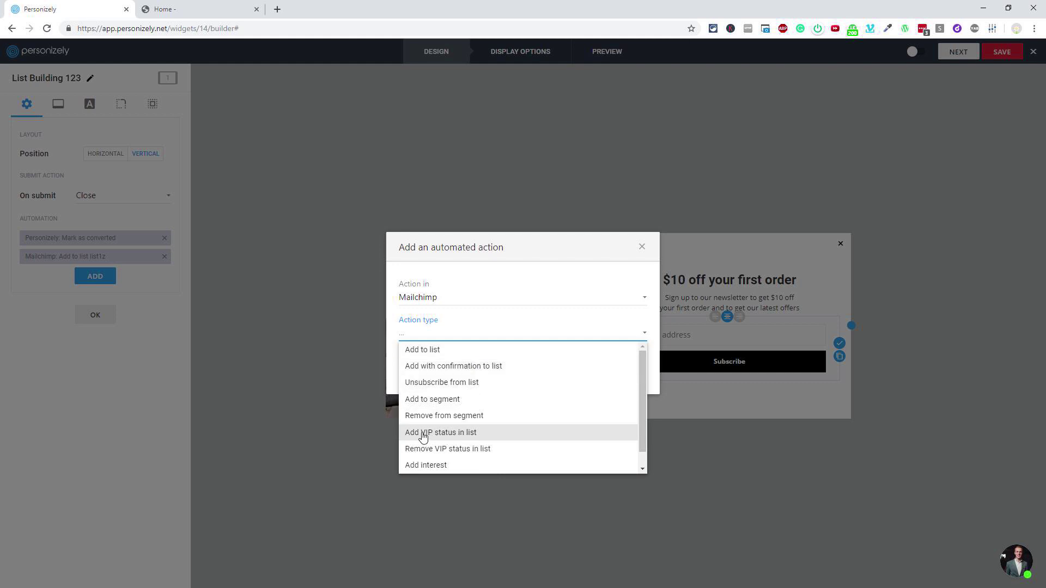
{"action": "left_click", "coordinate": [456, 434]}
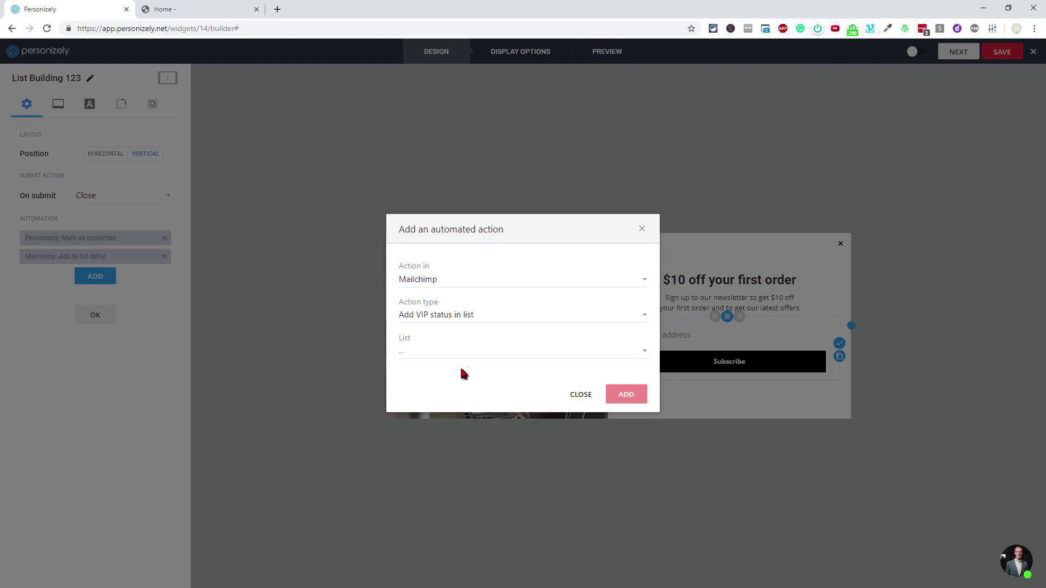
{"action": "left_click", "coordinate": [446, 358]}
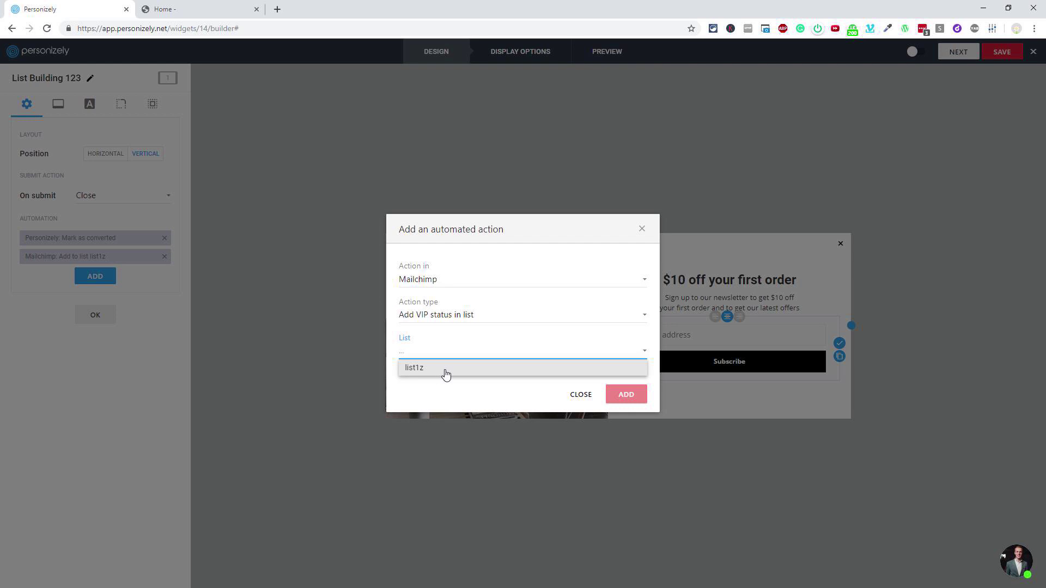
{"action": "left_click", "coordinate": [446, 375]}
{"action": "left_click", "coordinate": [626, 395]}
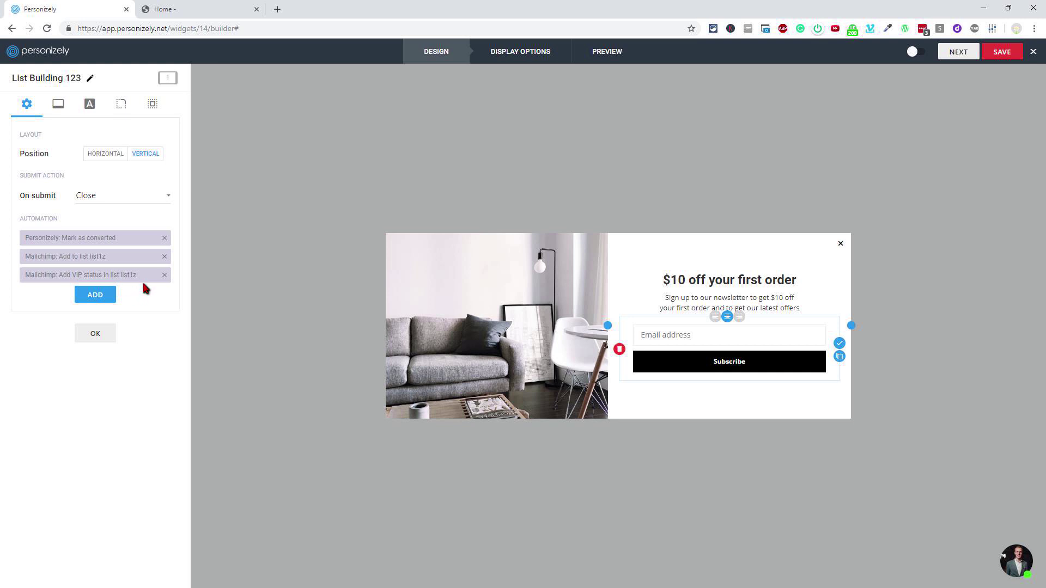
Review the subscribe form's submit action and the popup's steps, viewing the thank-you coupon in step 2 and returning to step 1
{"action": "left_click", "coordinate": [95, 333]}
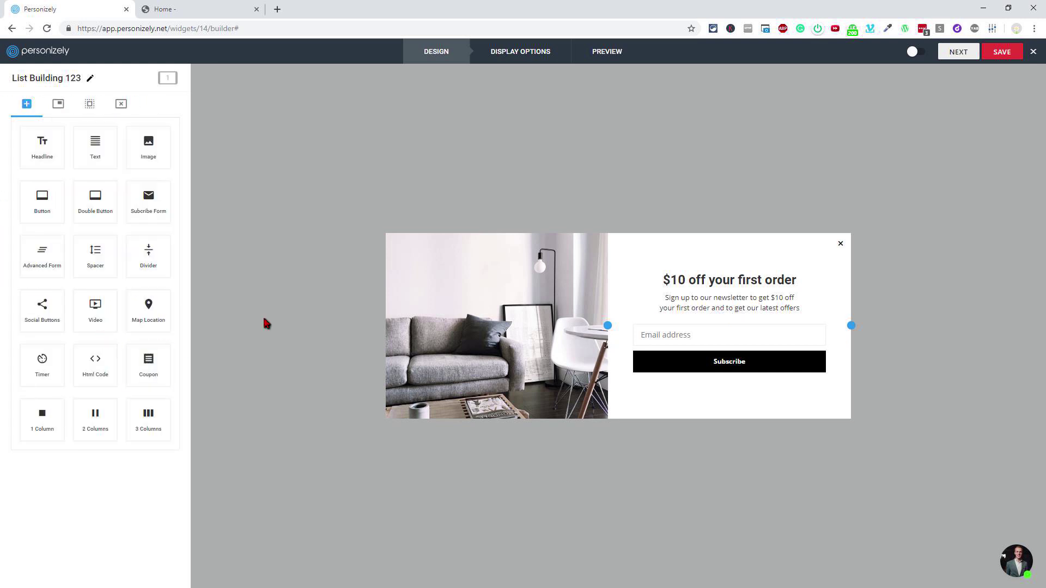
{"action": "left_click", "coordinate": [840, 345]}
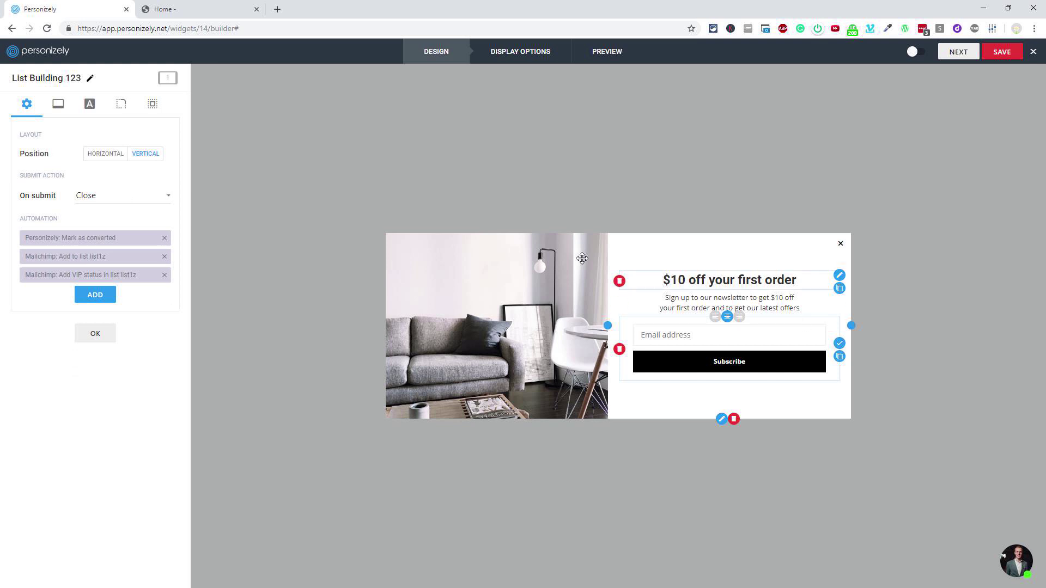
{"action": "left_click", "coordinate": [103, 196]}
{"action": "left_click", "coordinate": [184, 95]}
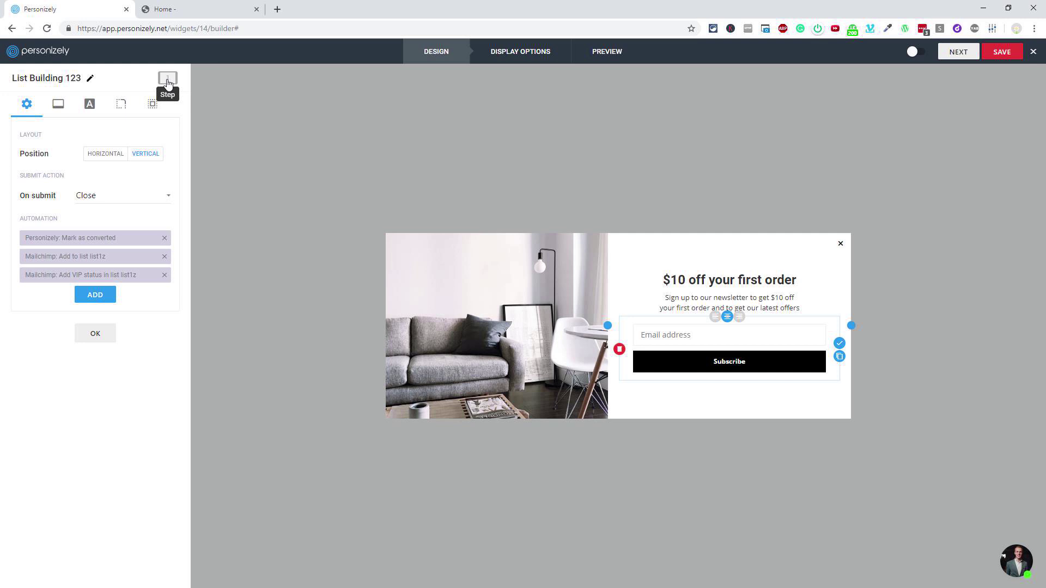
{"action": "left_click", "coordinate": [167, 81]}
{"action": "left_click", "coordinate": [99, 197]}
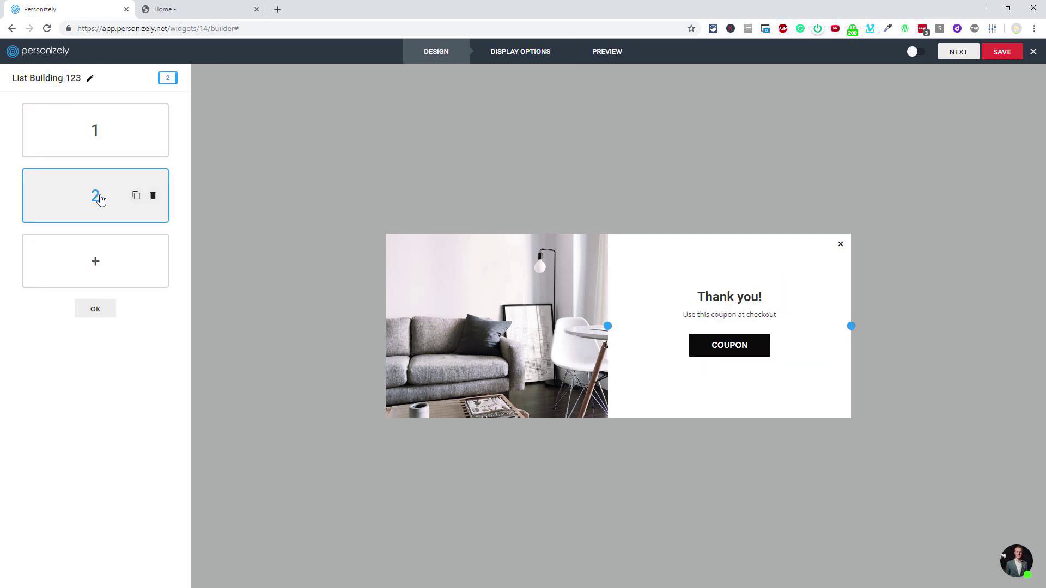
{"action": "mouse_move", "coordinate": [771, 329]}
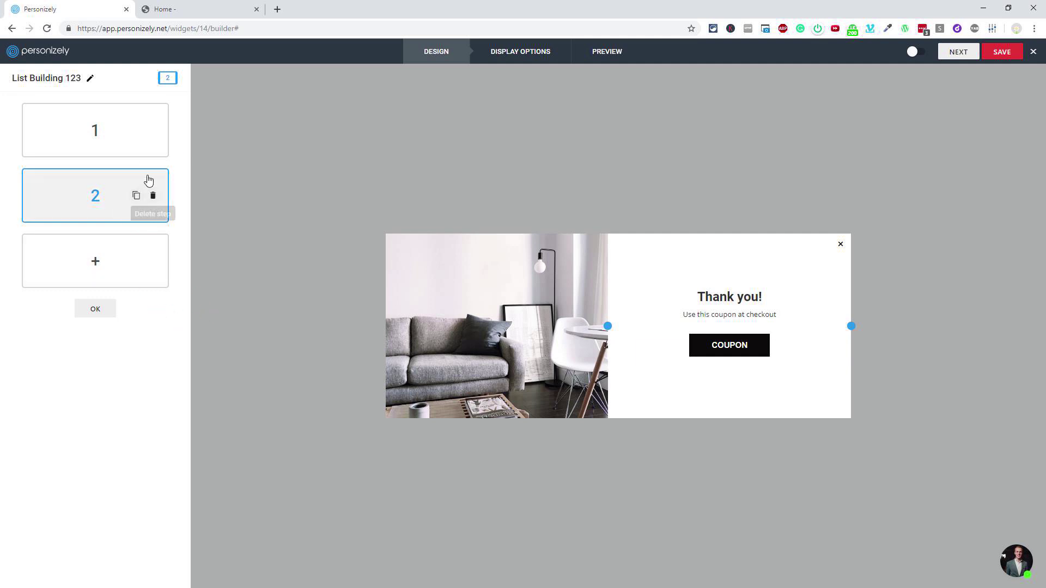
{"action": "left_click", "coordinate": [110, 148]}
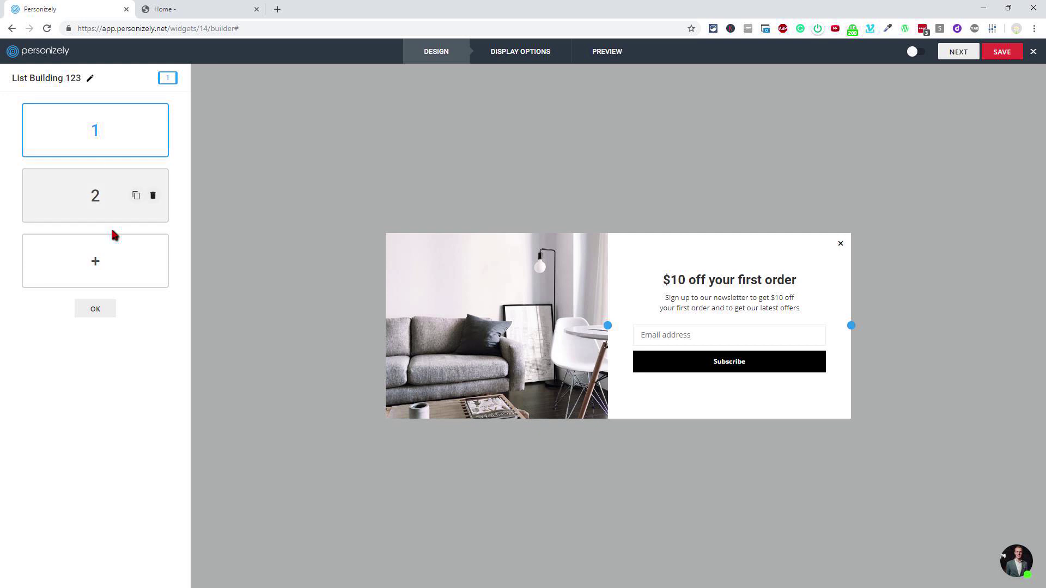
{"action": "left_click", "coordinate": [96, 309]}
Try Change step with Step 2 as the subscribe form's submit action, and restore the Close action
{"action": "left_click", "coordinate": [623, 357]}
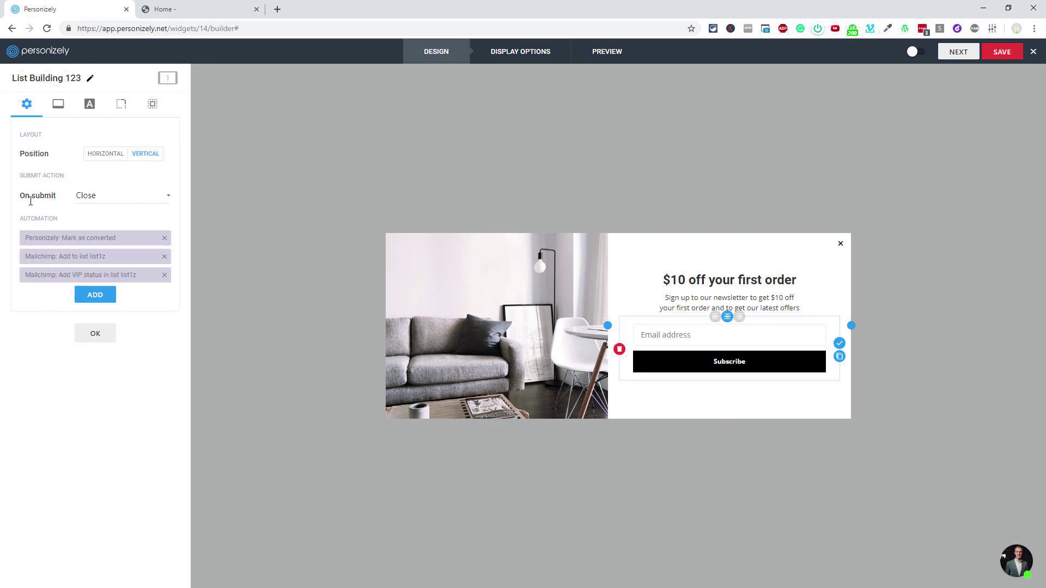
{"action": "left_click", "coordinate": [109, 200]}
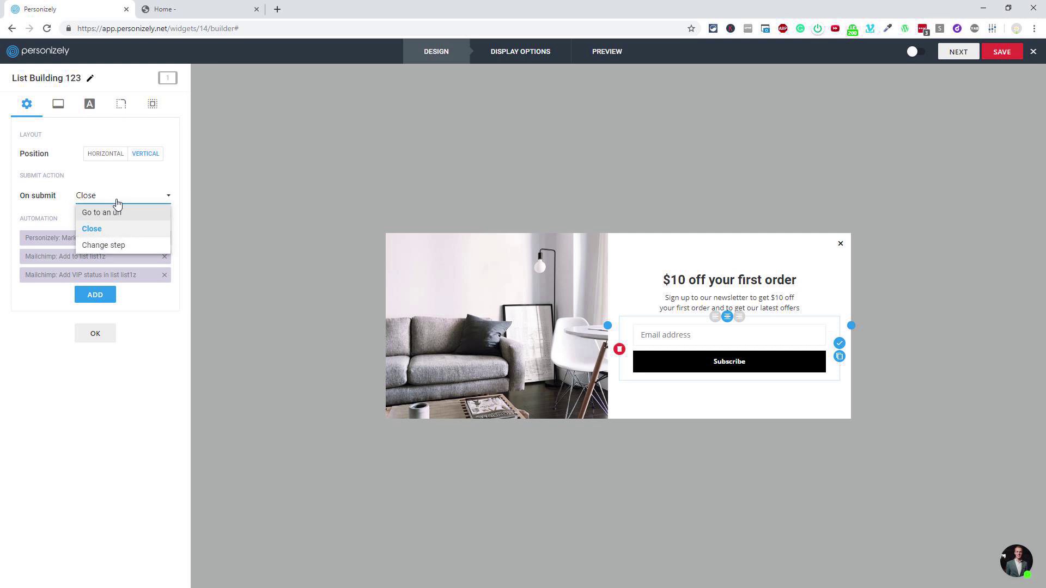
{"action": "left_click", "coordinate": [101, 244]}
{"action": "left_click", "coordinate": [90, 228]}
{"action": "left_click", "coordinate": [95, 257]}
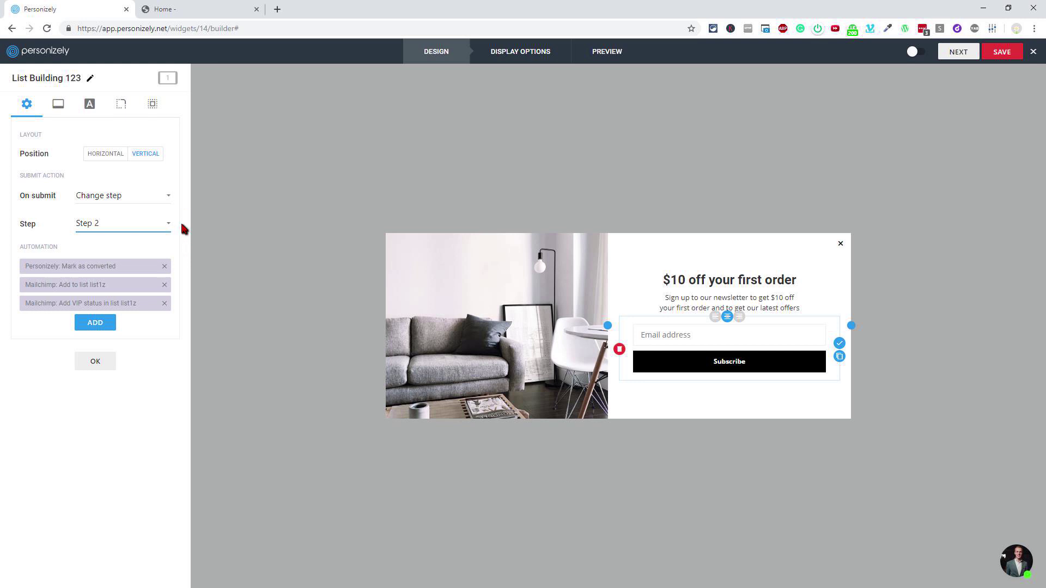
{"action": "left_click", "coordinate": [156, 200]}
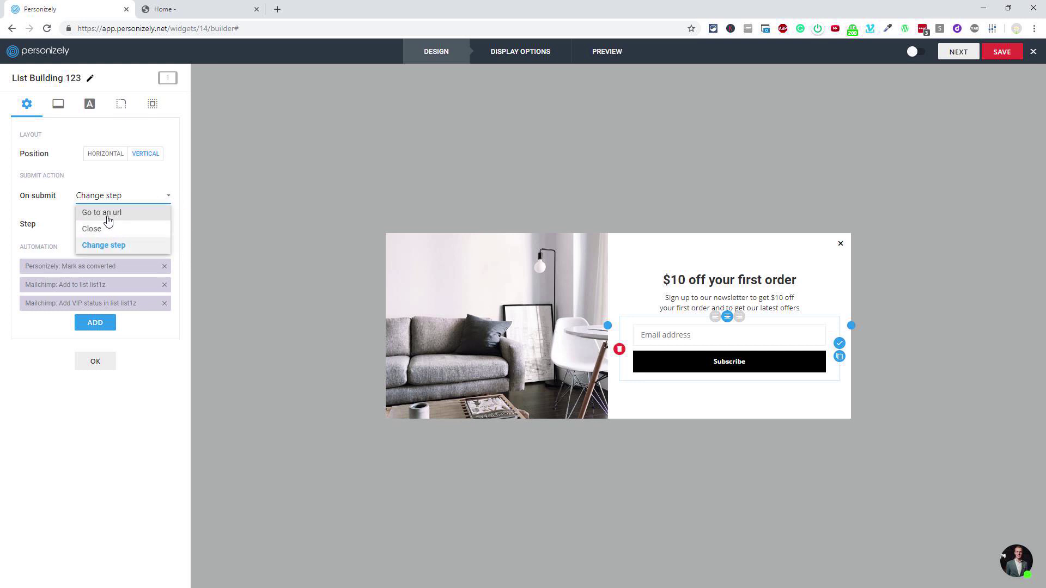
{"action": "left_click", "coordinate": [97, 230]}
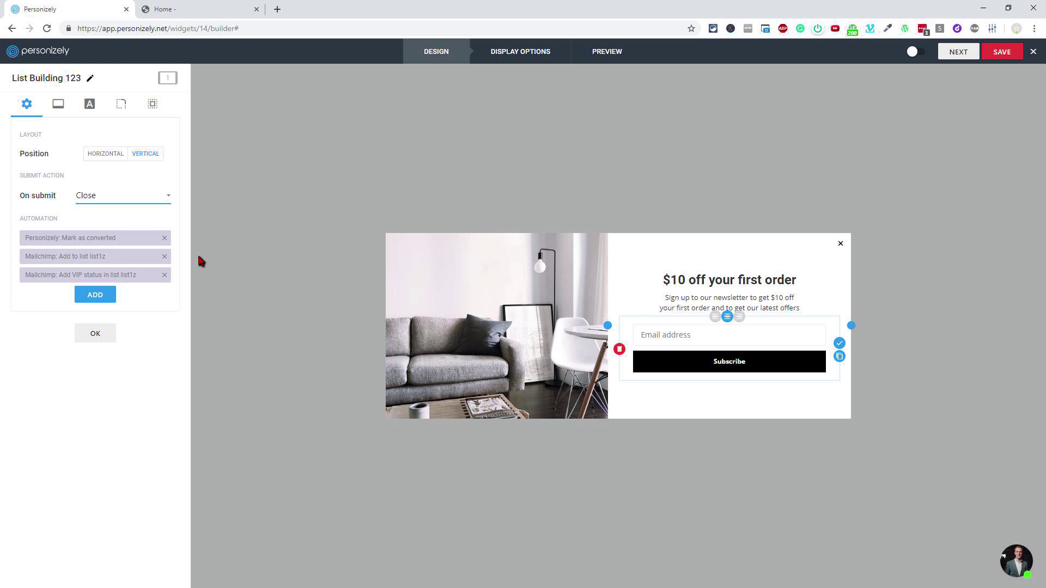
{"action": "left_click", "coordinate": [97, 334]}
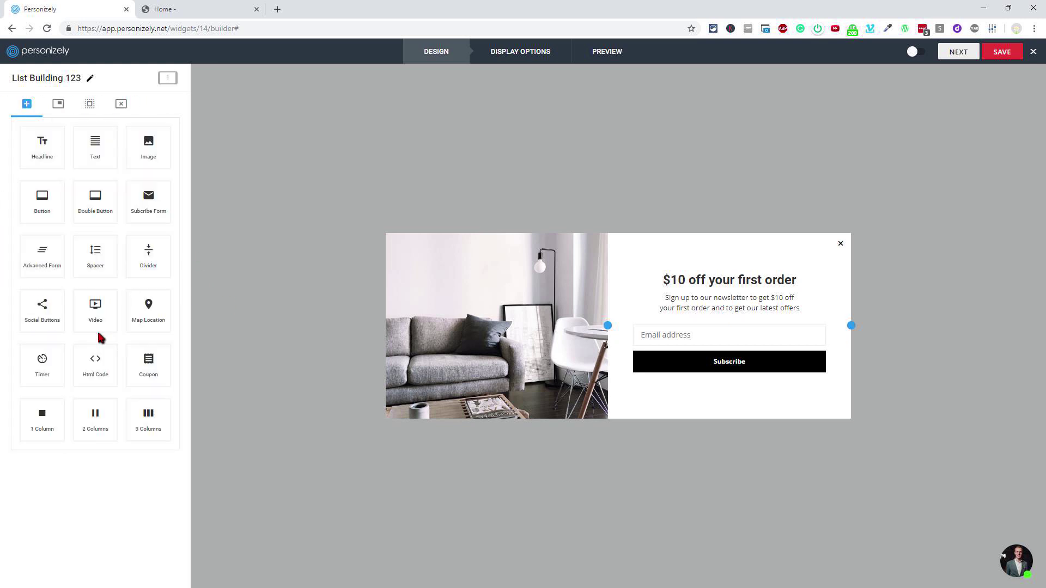
In the display options, set the widget to show on exit intent with an exit intent sensitivity of 1
{"action": "left_click", "coordinate": [526, 55]}
{"action": "left_click", "coordinate": [119, 144]}
{"action": "left_click", "coordinate": [120, 146]}
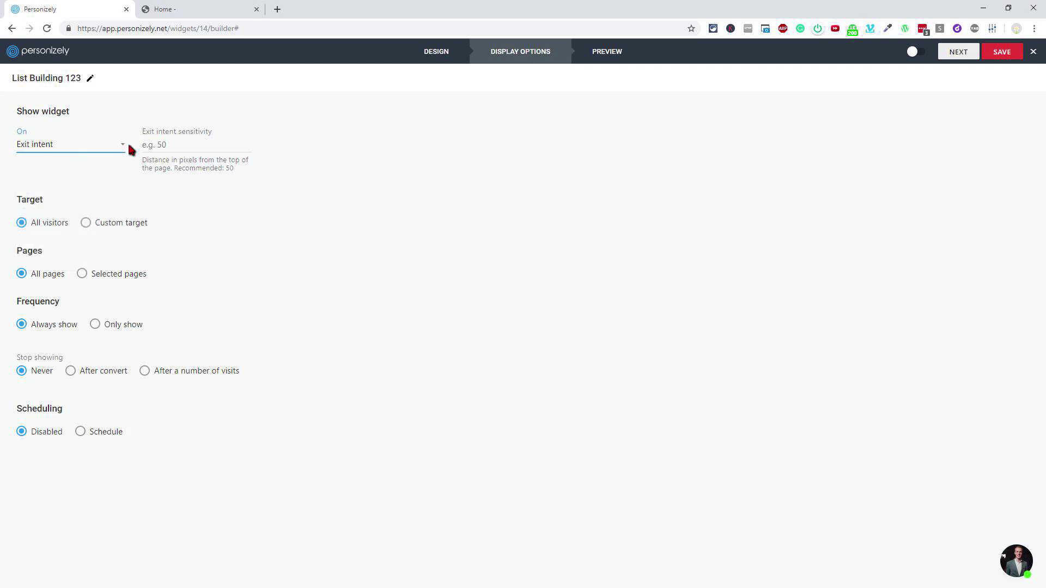
{"action": "left_click", "coordinate": [124, 146]}
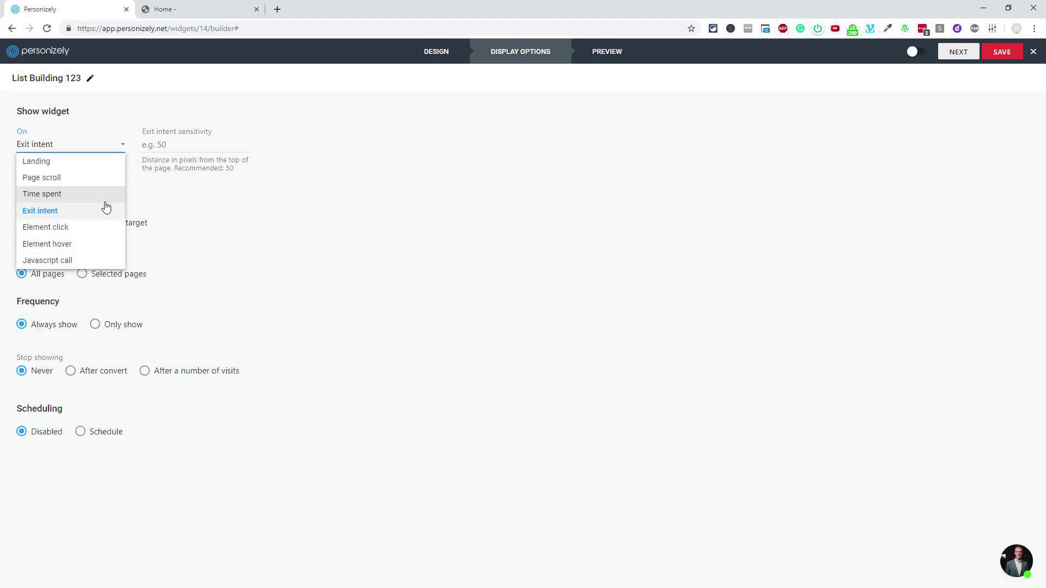
{"action": "left_click", "coordinate": [94, 212]}
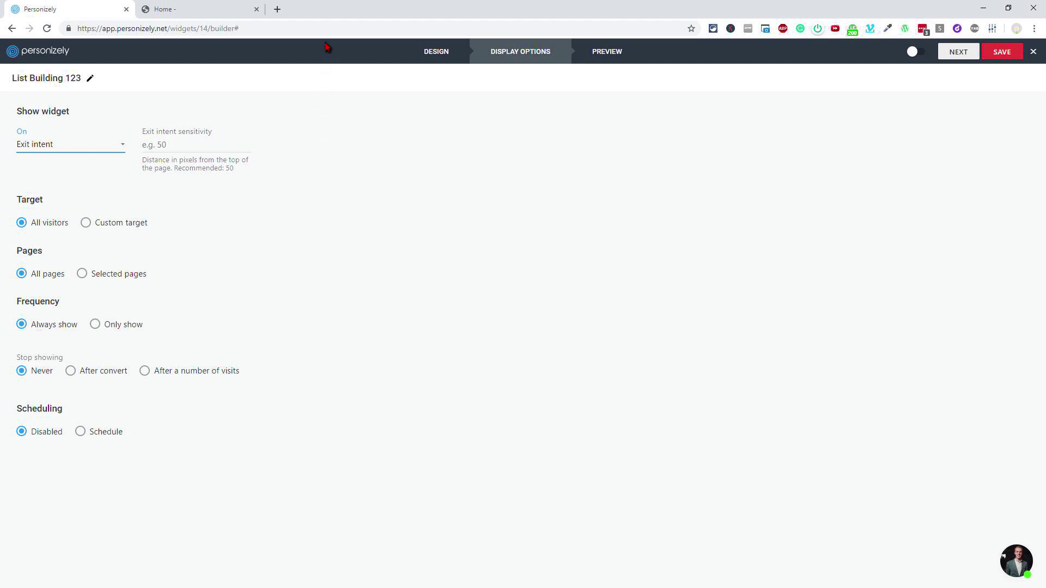
{"action": "left_click", "coordinate": [172, 144]}
{"action": "type", "text": "1"}
{"action": "left_click", "coordinate": [142, 171]}
Restrict the widget's audience to the custom target Opt 1
{"action": "left_click", "coordinate": [90, 224]}
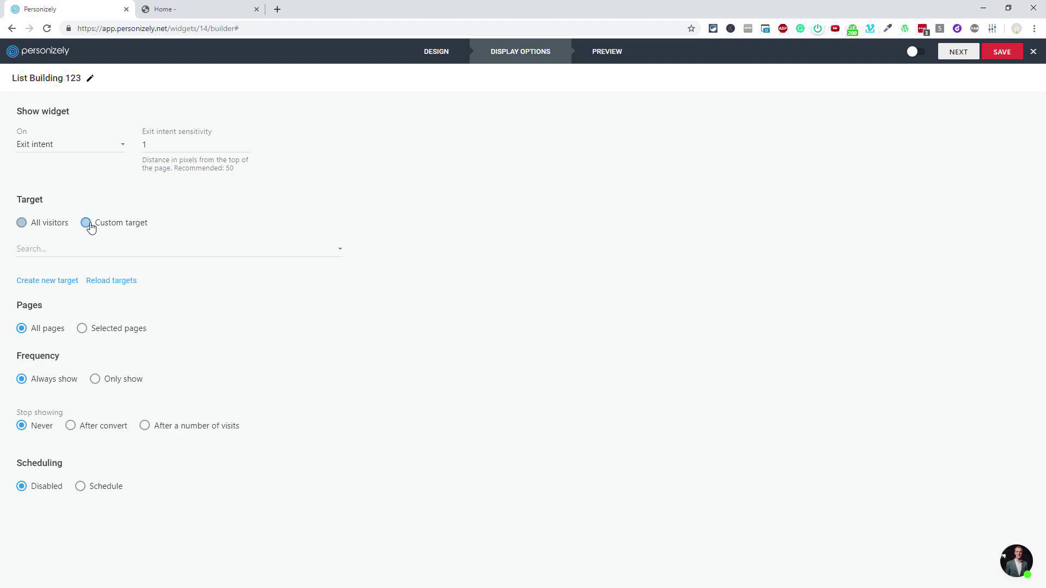
{"action": "left_click", "coordinate": [339, 250]}
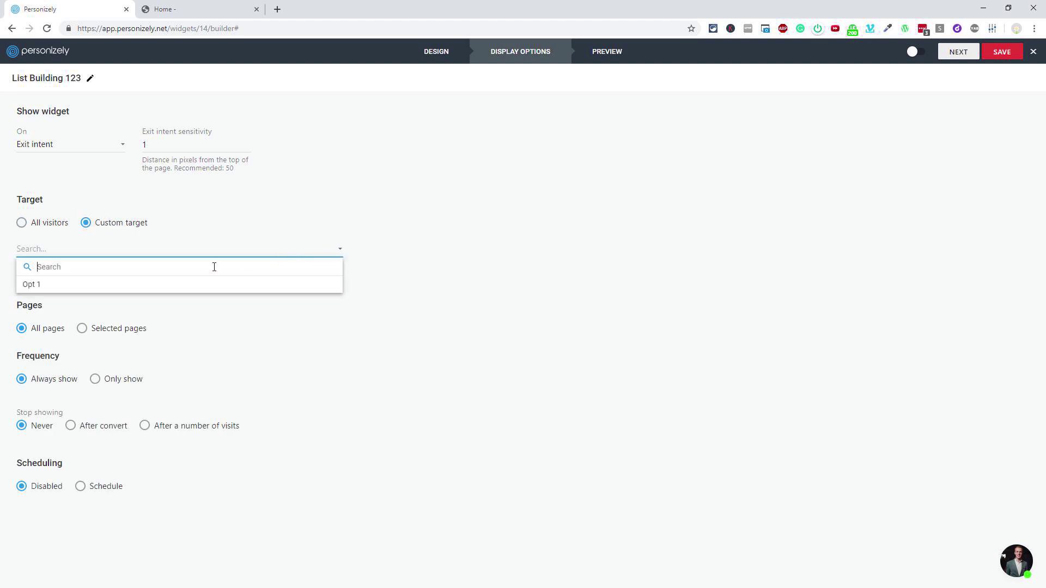
{"action": "left_click", "coordinate": [34, 289]}
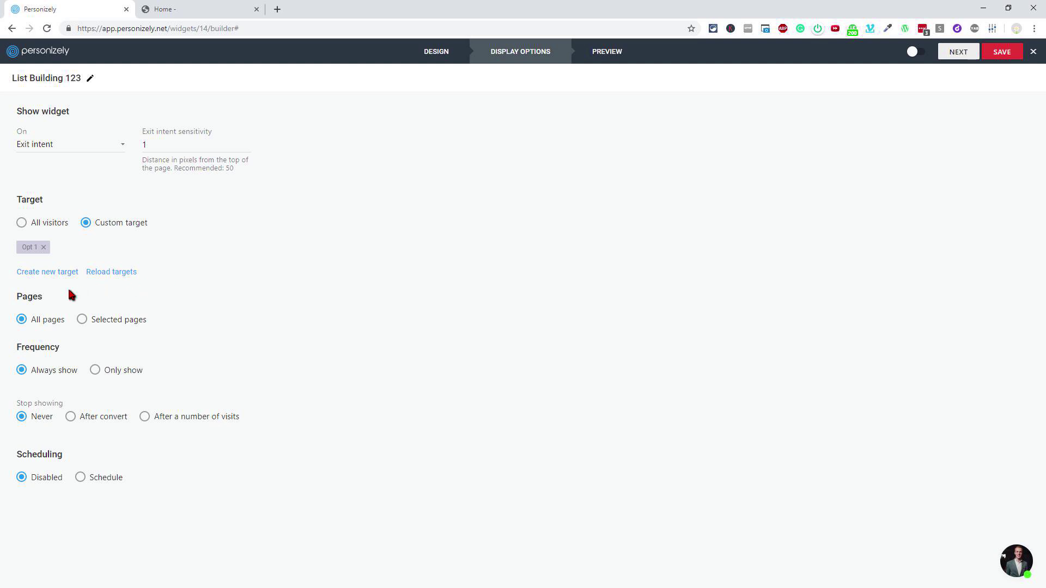
Try limiting the widget to selected pages, and restore the All pages setting
{"action": "left_click", "coordinate": [99, 321]}
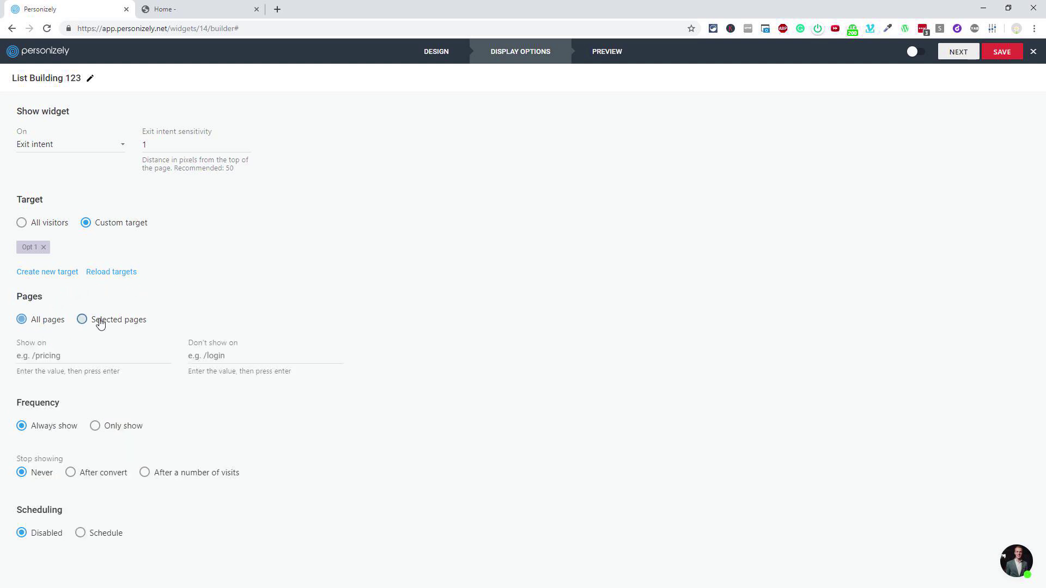
{"action": "left_click", "coordinate": [28, 357]}
{"action": "left_click", "coordinate": [22, 319]}
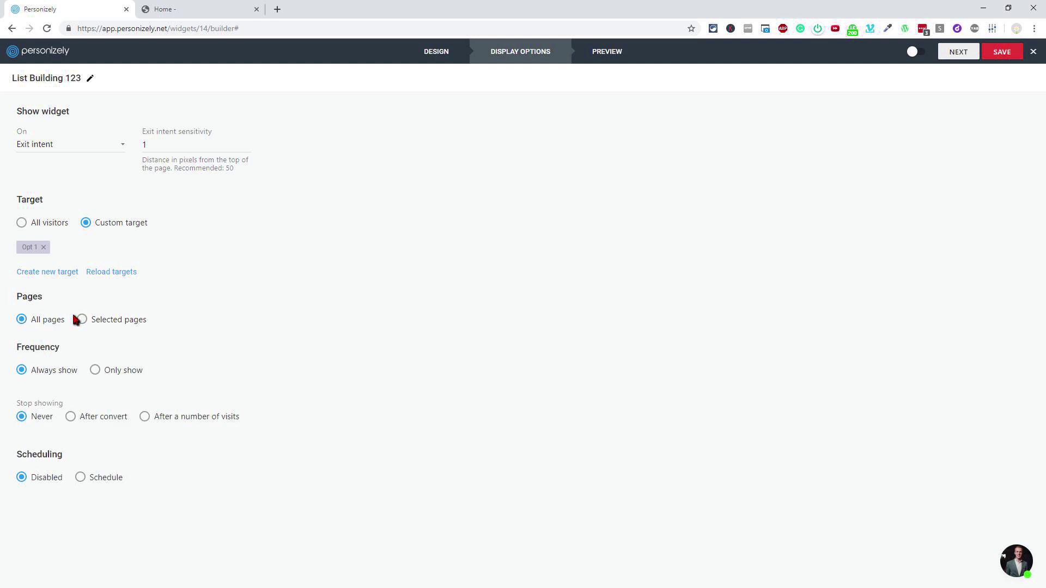
Try the Only show frequency and the stop after a number of visits option, restoring Always show and Never
{"action": "left_click", "coordinate": [95, 370]}
{"action": "left_click", "coordinate": [330, 412]}
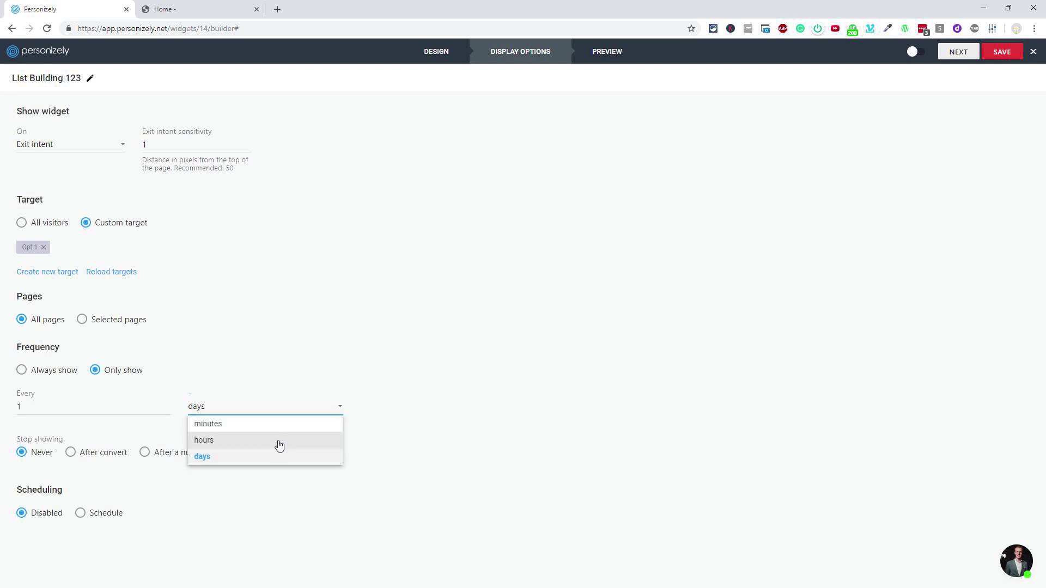
{"action": "left_click", "coordinate": [468, 413]}
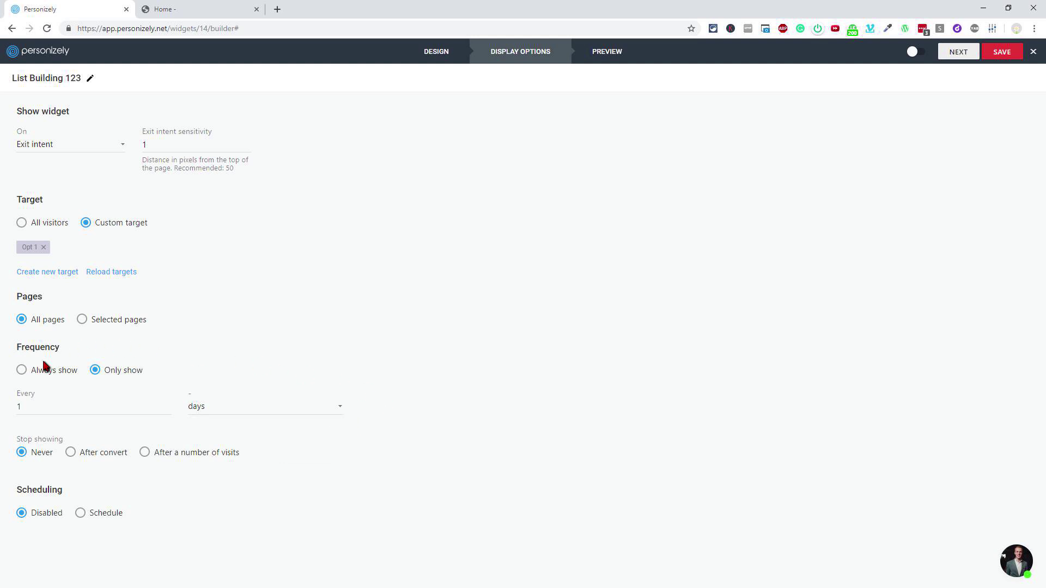
{"action": "left_click", "coordinate": [21, 370]}
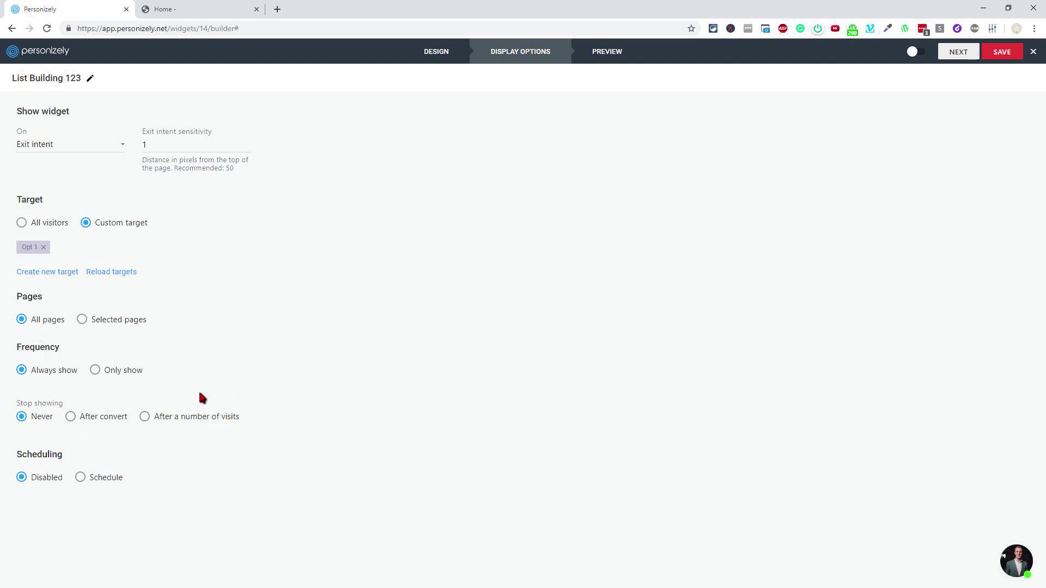
{"action": "left_click", "coordinate": [145, 418]}
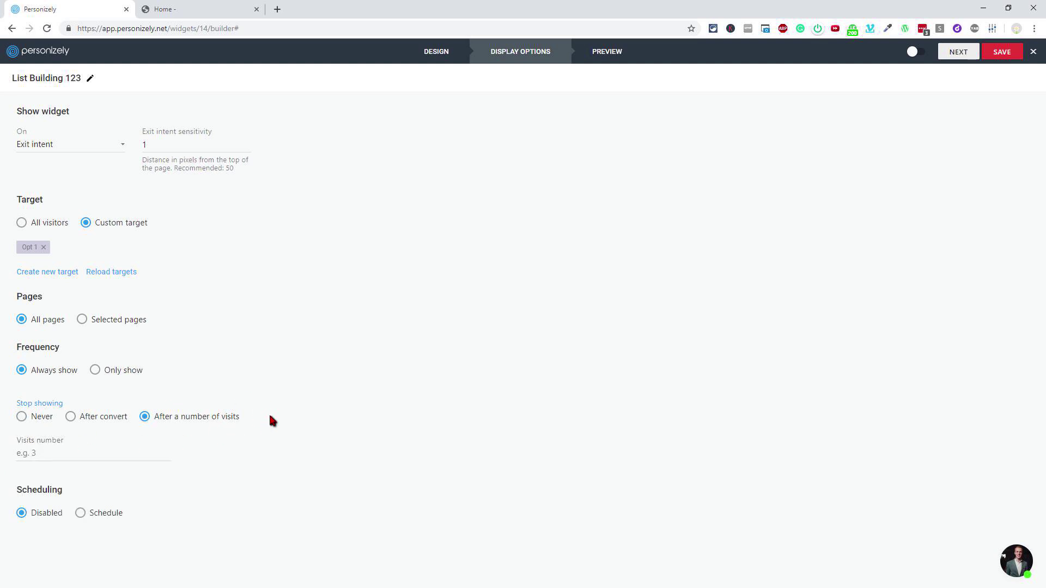
{"action": "left_click", "coordinate": [22, 418]}
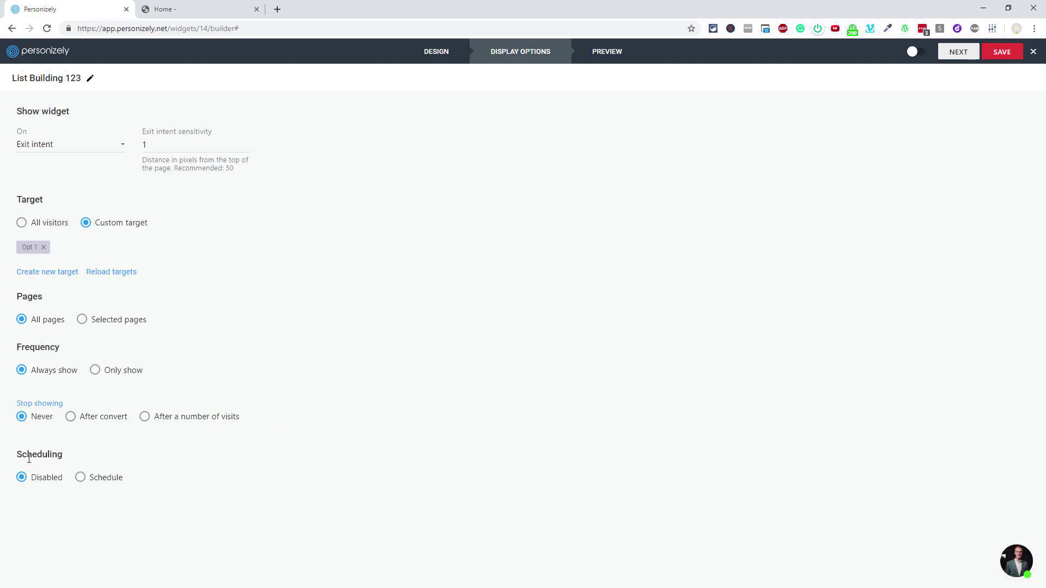
Switch the widget's scheduling to Schedule and review the start date, end date and days-to-skip options
{"action": "left_click", "coordinate": [80, 478]}
{"action": "scroll", "coordinate": [109, 463], "scroll_direction": "down", "scroll_amount": 1}
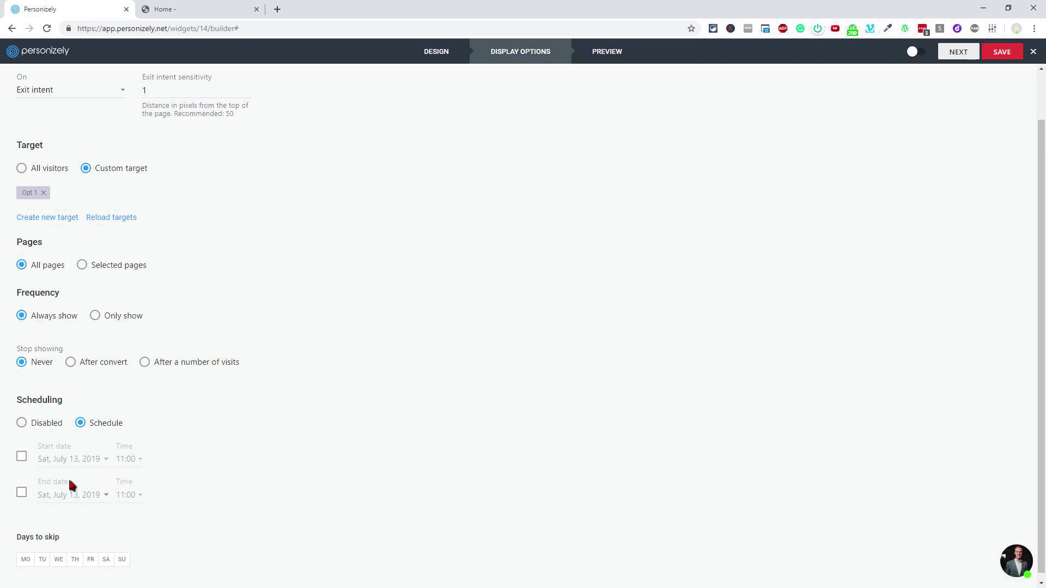
{"action": "scroll", "coordinate": [66, 523], "scroll_direction": "down", "scroll_amount": 1}
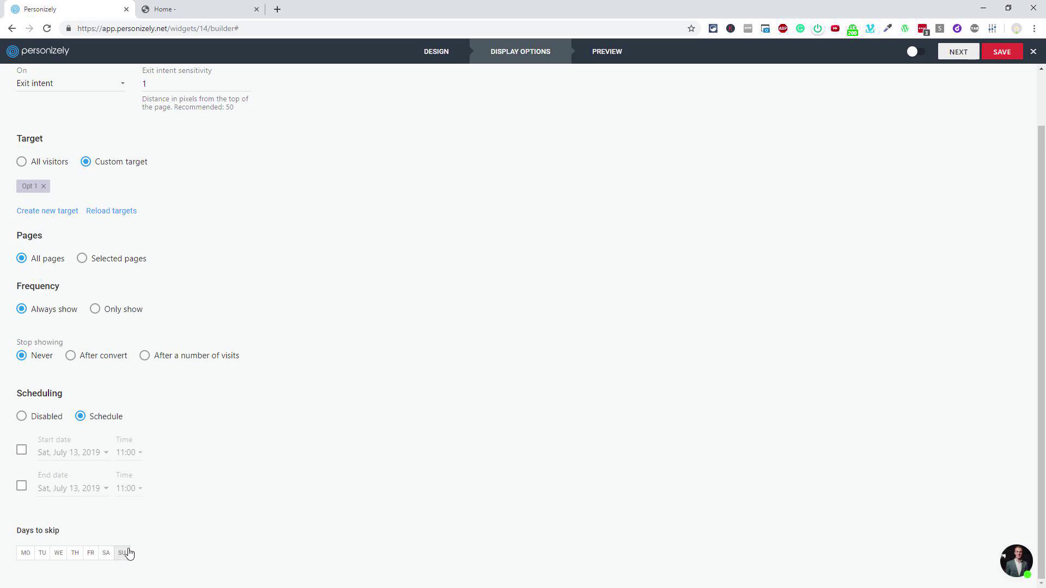
{"action": "scroll", "coordinate": [199, 504], "scroll_direction": "up", "scroll_amount": 3}
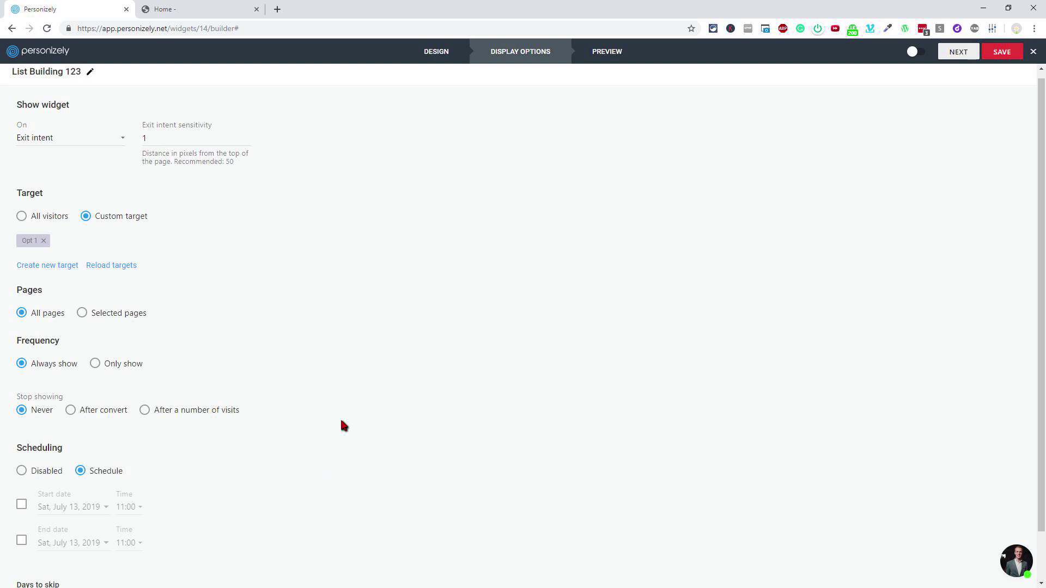
Preview the popup on the store page and save the widget, closing the builder
{"action": "left_click", "coordinate": [606, 56]}
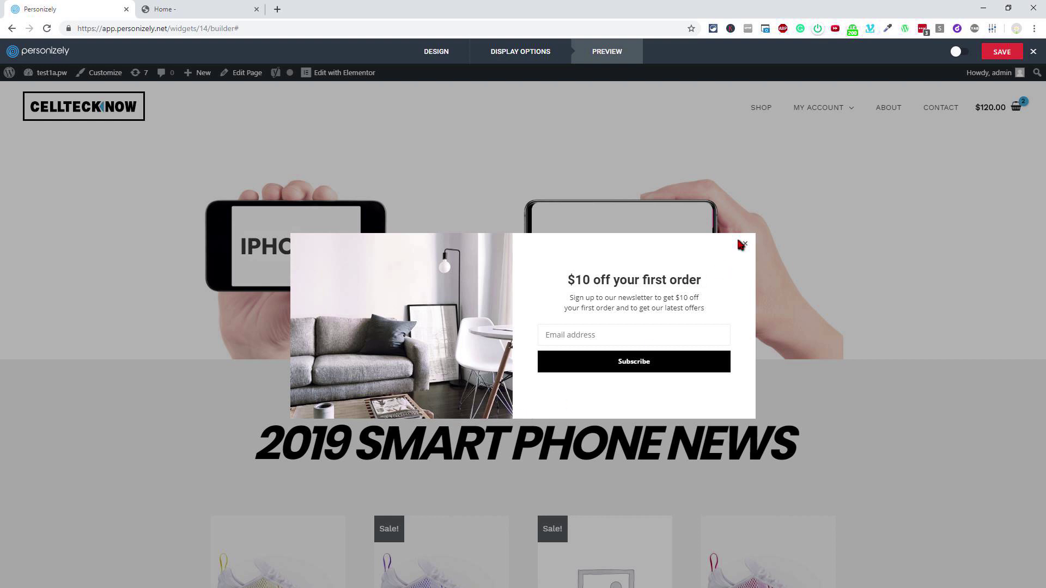
{"action": "left_click", "coordinate": [994, 53]}
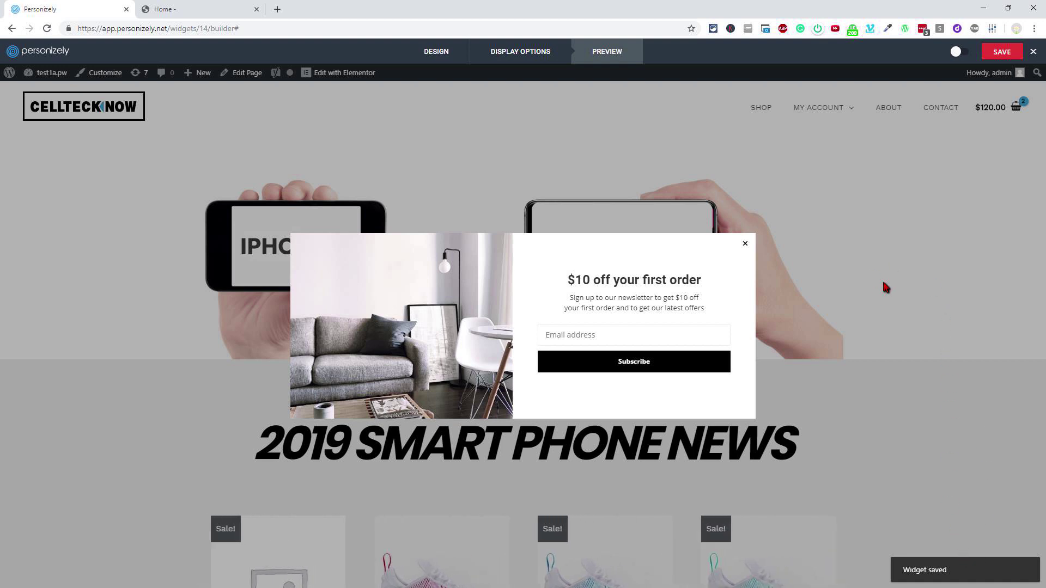
{"action": "left_click", "coordinate": [1032, 52]}
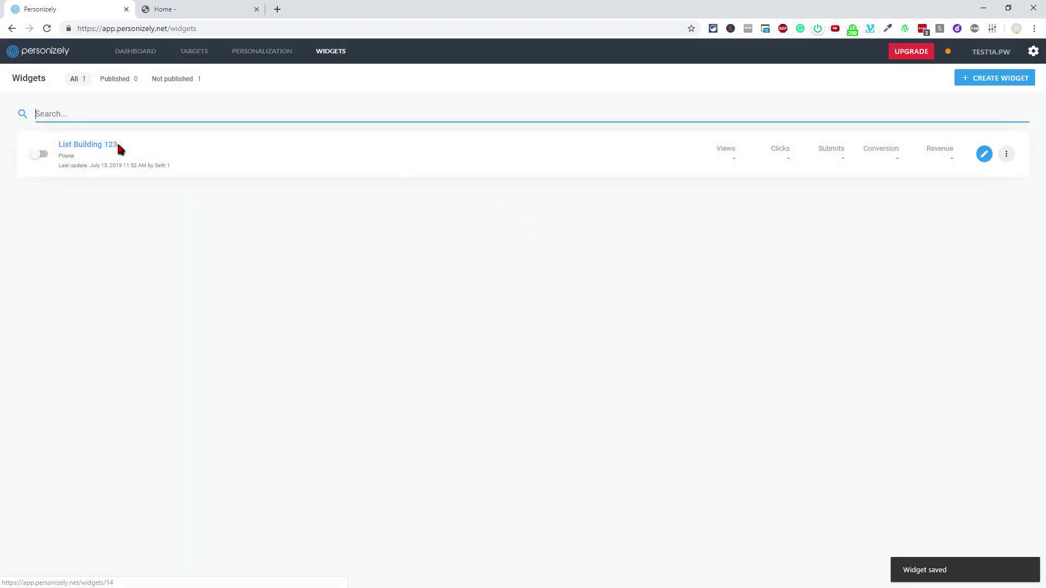
Publish the List Building 123 widget and switch to the store's home page
{"action": "left_click", "coordinate": [42, 158]}
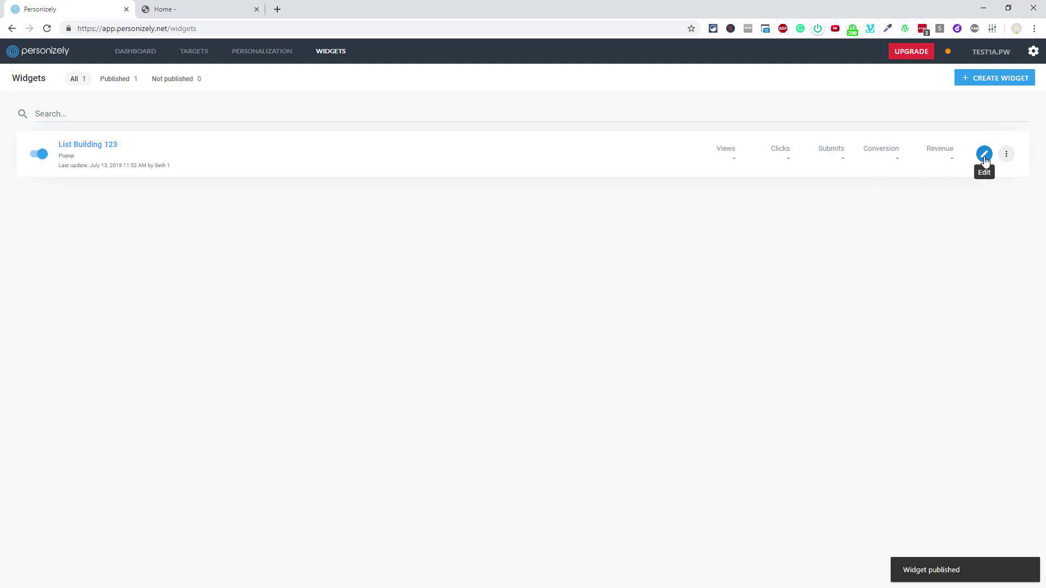
{"action": "left_click", "coordinate": [1006, 154]}
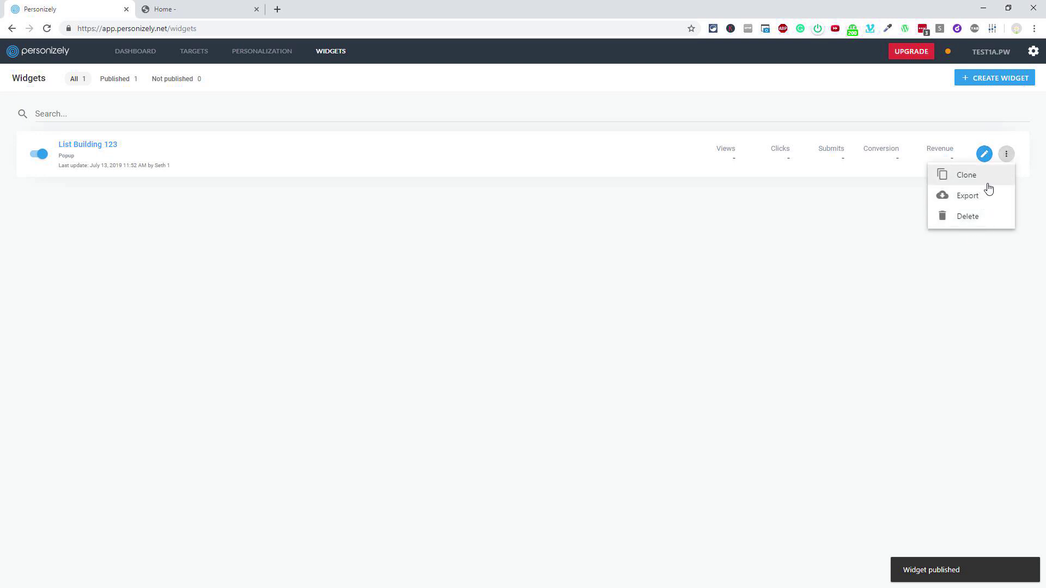
{"action": "left_click", "coordinate": [991, 284]}
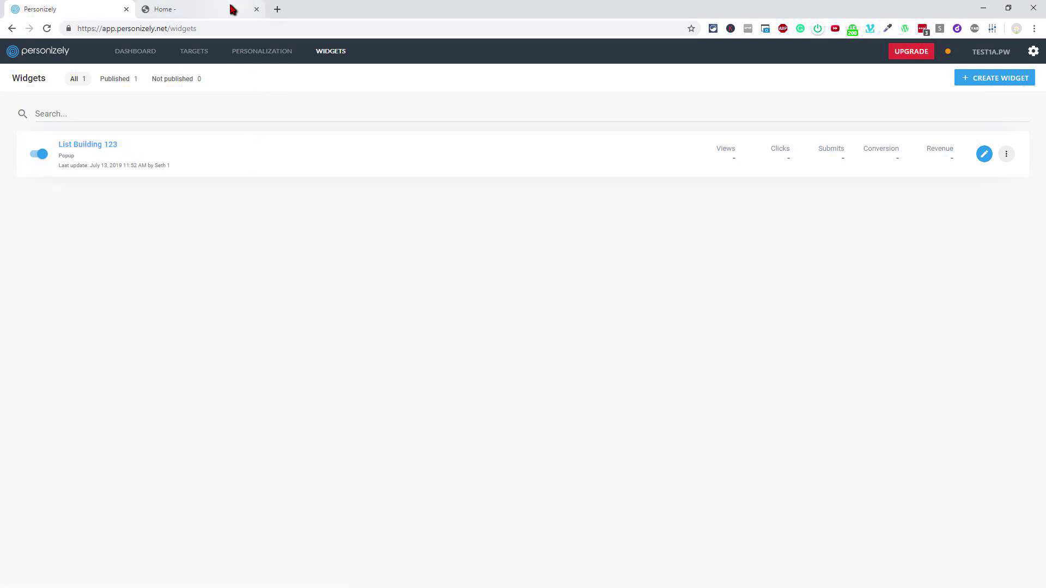
{"action": "left_click", "coordinate": [203, 11]}
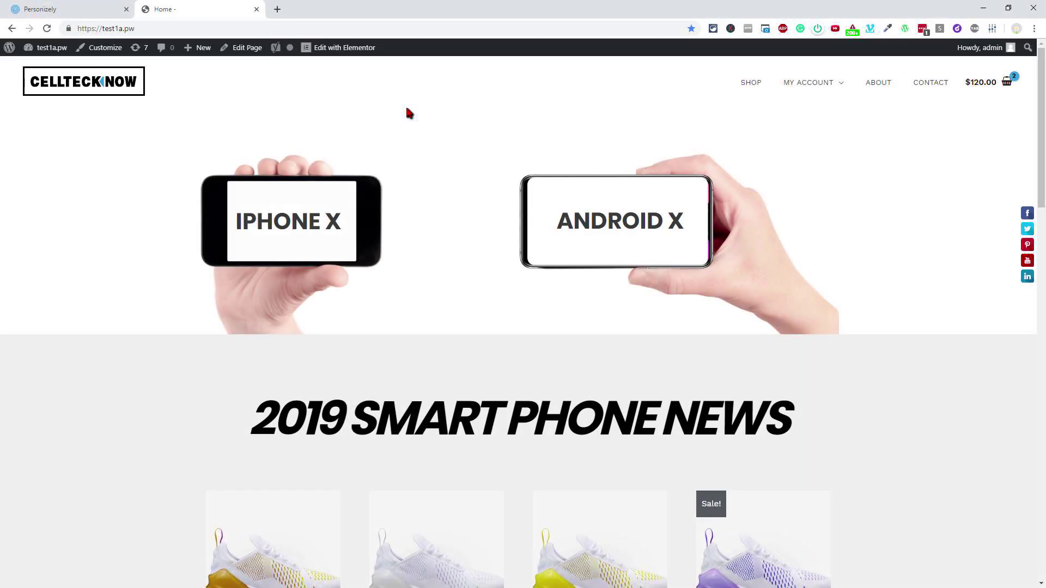
Check the store's cart contents and visit the Shop and About pages to trigger the published popup
{"action": "mouse_move", "coordinate": [1007, 83]}
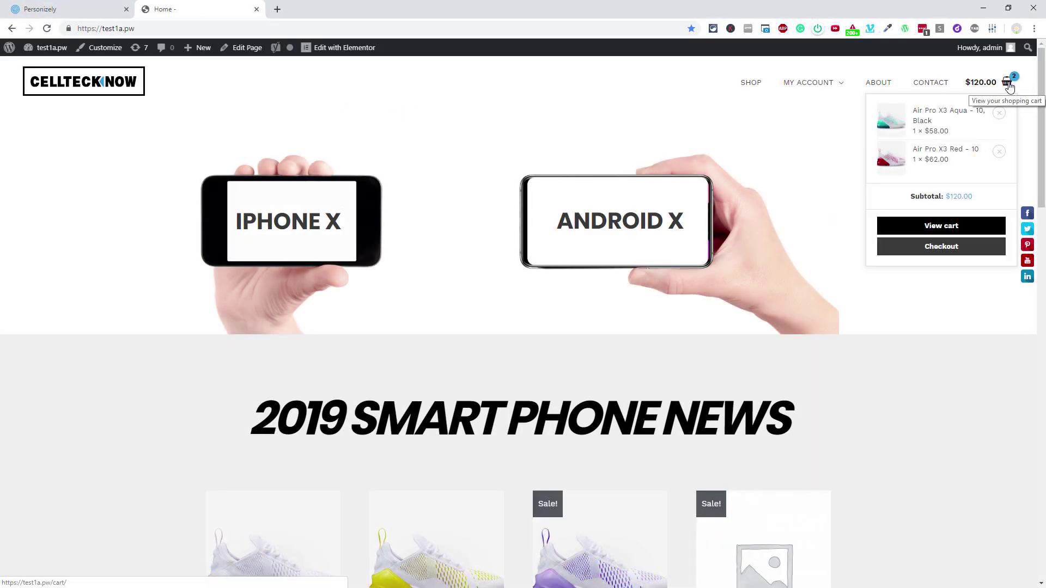
{"action": "mouse_move", "coordinate": [806, 94]}
{"action": "left_click", "coordinate": [750, 81]}
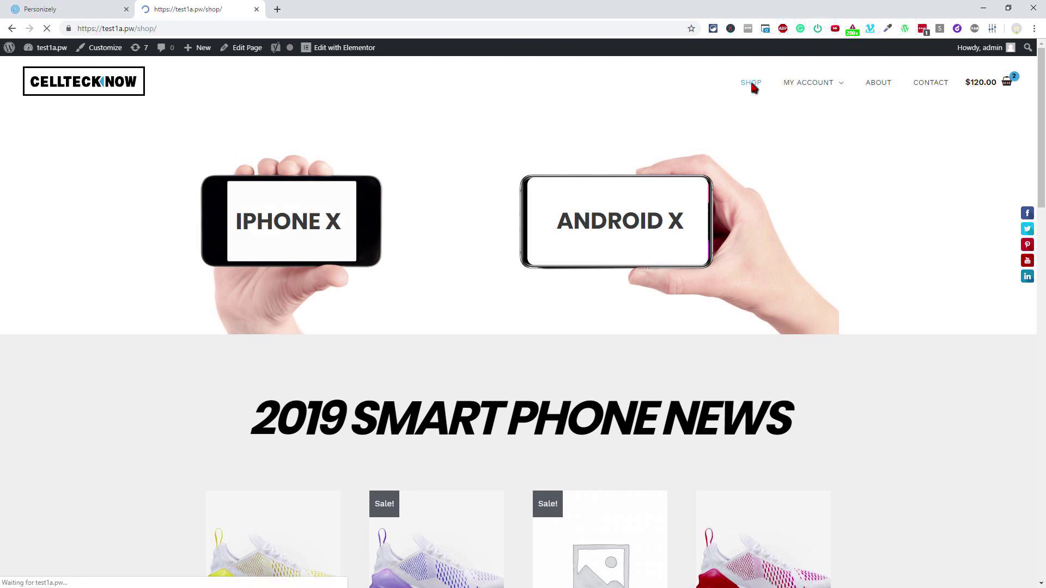
{"action": "left_click", "coordinate": [879, 86]}
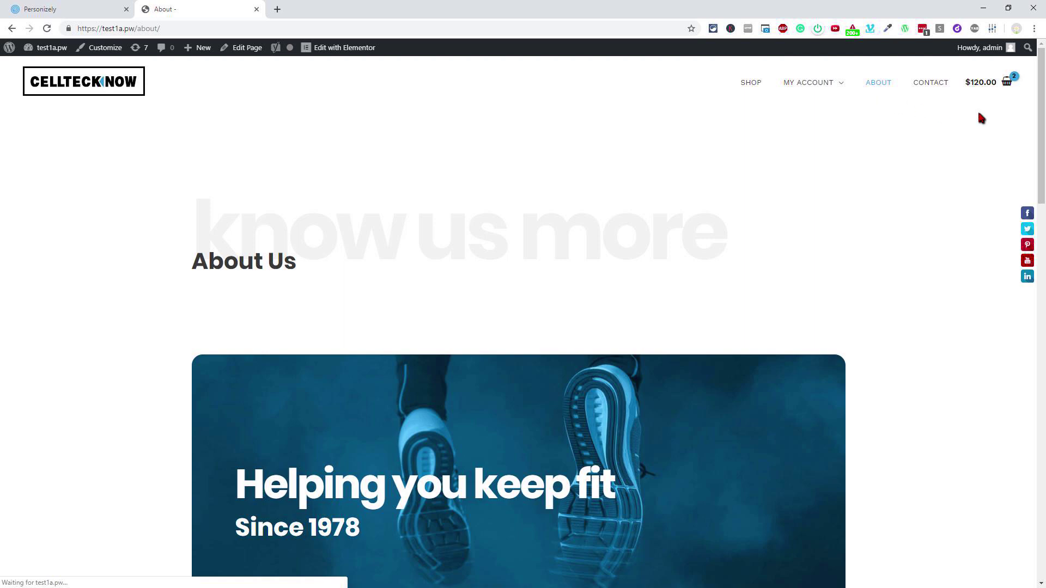
{"action": "mouse_move", "coordinate": [1001, 94]}
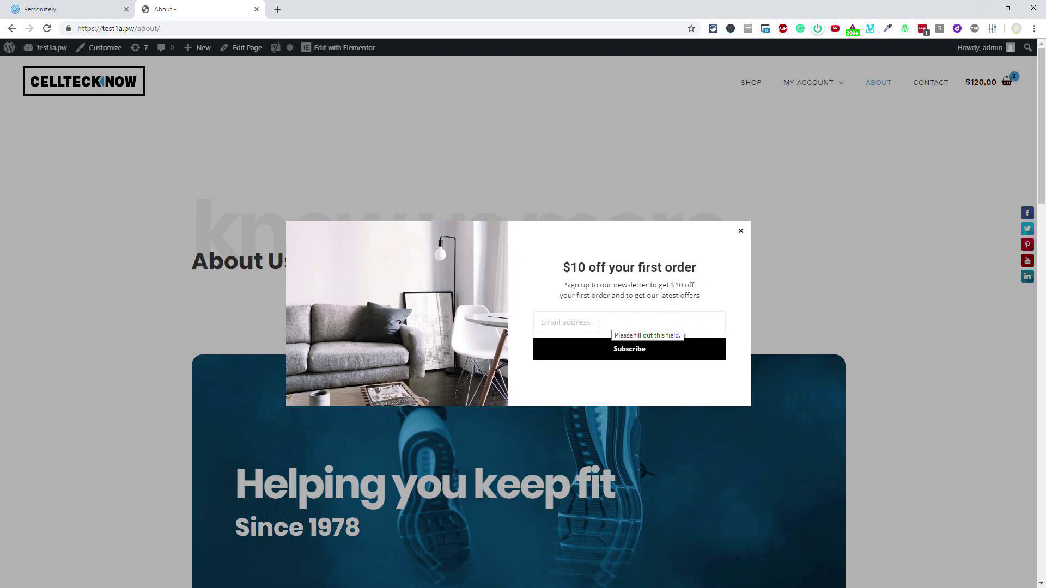
Subscribe through the $10 off popup on the About page with an e-mail address
{"action": "left_click", "coordinate": [740, 231]}
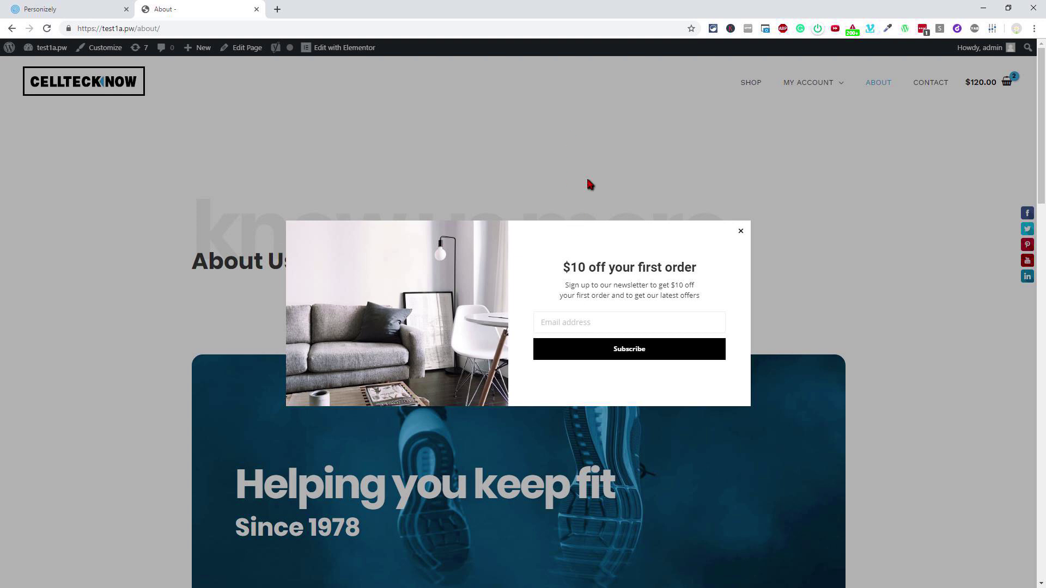
{"action": "left_click", "coordinate": [581, 325]}
{"action": "key", "text": "ctrl+v"}
{"action": "left_click", "coordinate": [640, 350]}
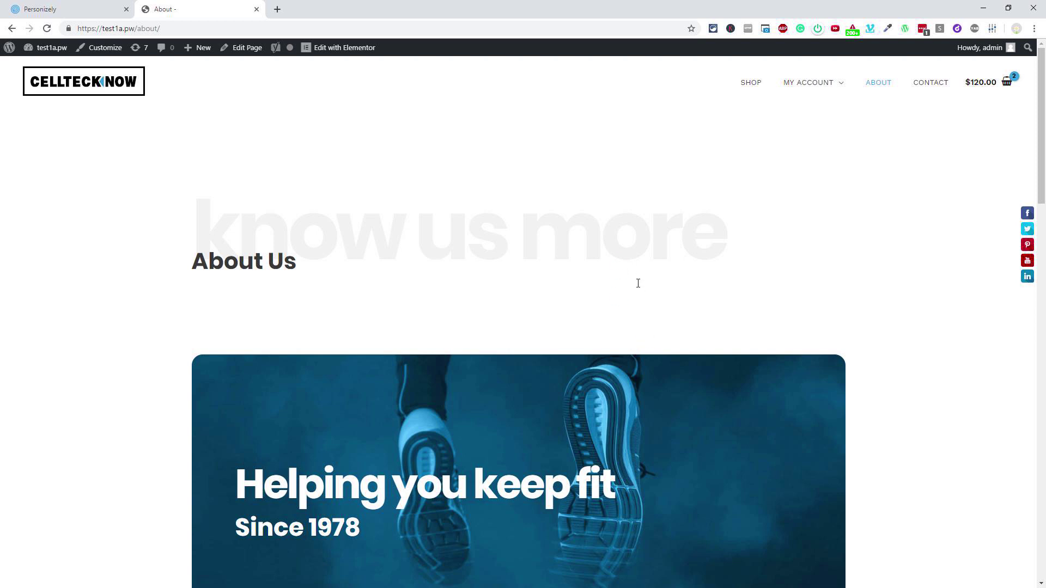
Switch to Personizely and review the day's dashboard statistics and the personalization campaigns page
{"action": "left_click", "coordinate": [87, 12]}
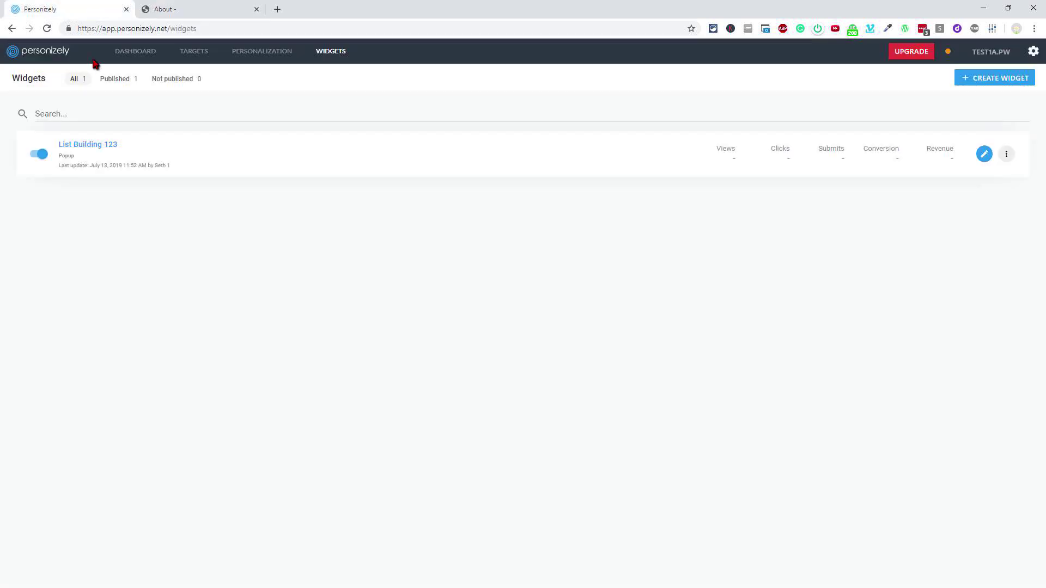
{"action": "left_click", "coordinate": [132, 54]}
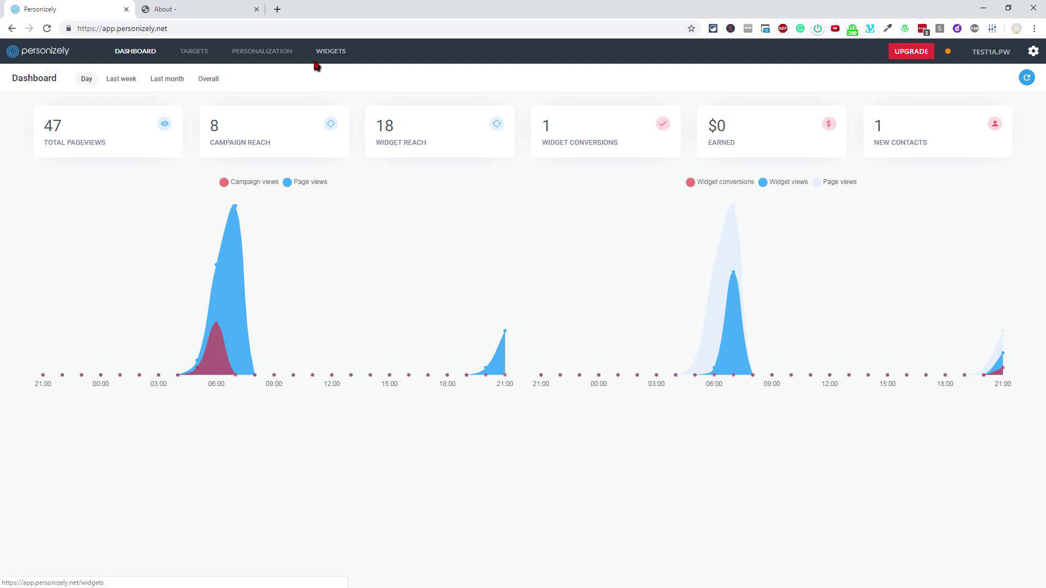
{"action": "left_click", "coordinate": [258, 60]}
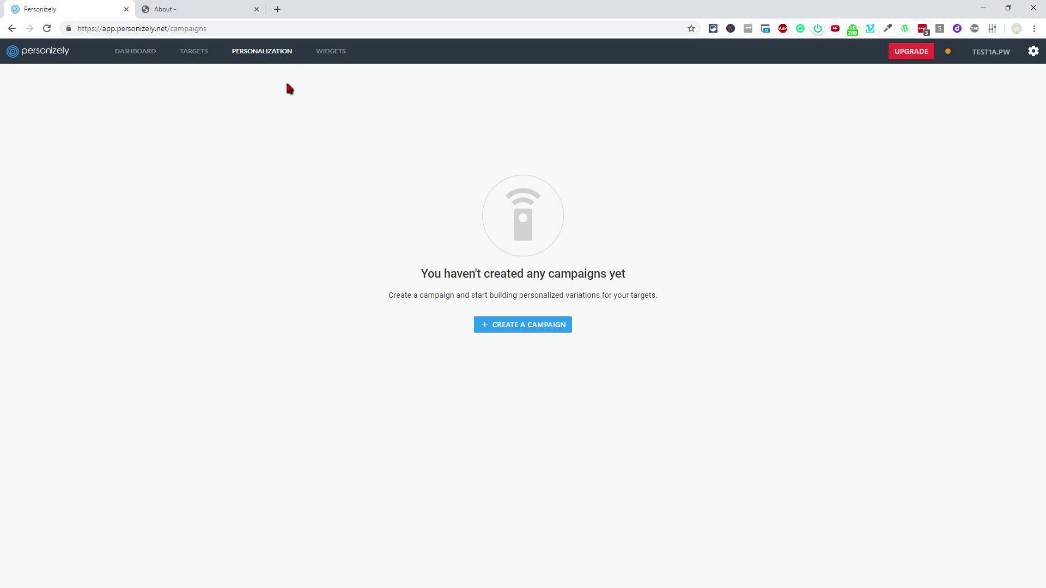
Create a new target named "IOS on mobile"
{"action": "left_click", "coordinate": [195, 53]}
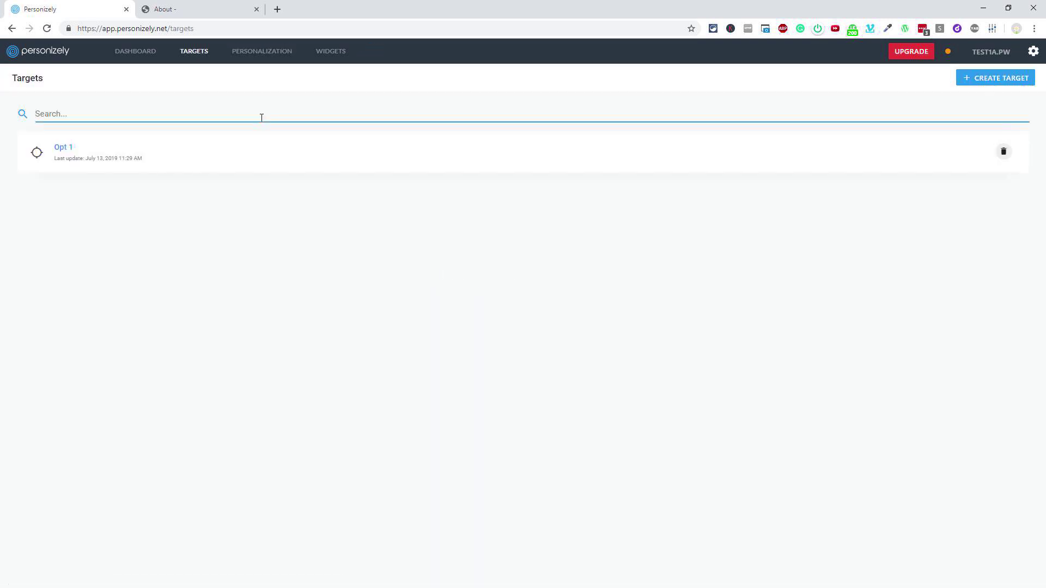
{"action": "left_click", "coordinate": [996, 81]}
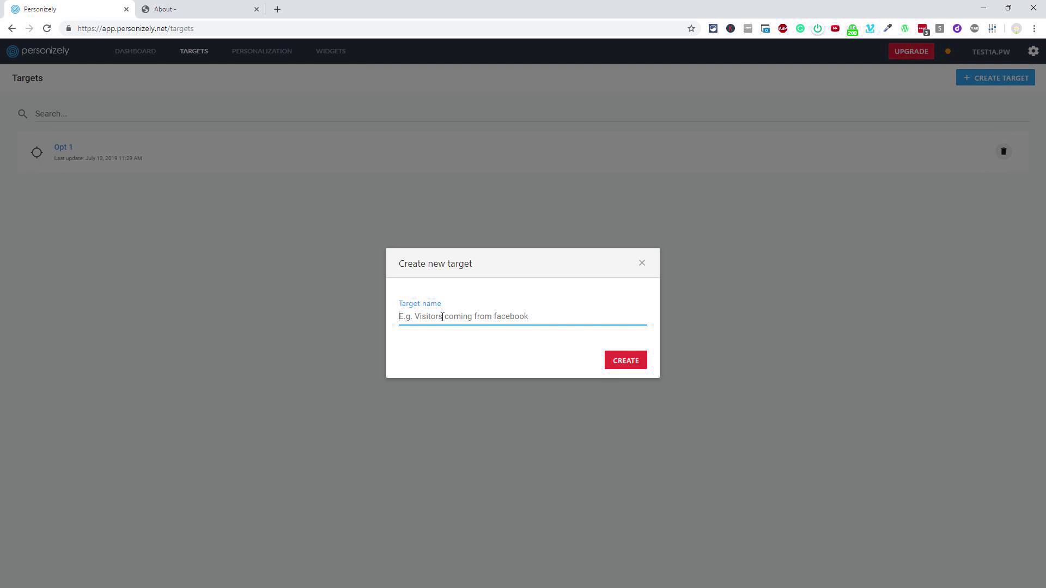
{"action": "type", "text": "IOS on m"}
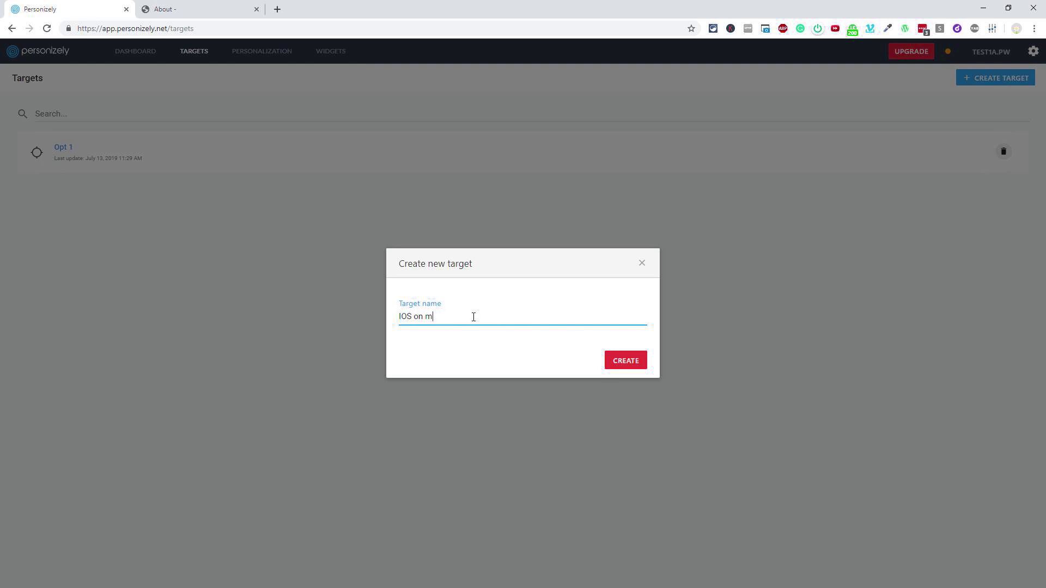
{"action": "type", "text": "obile"}
{"action": "left_click", "coordinate": [624, 361]}
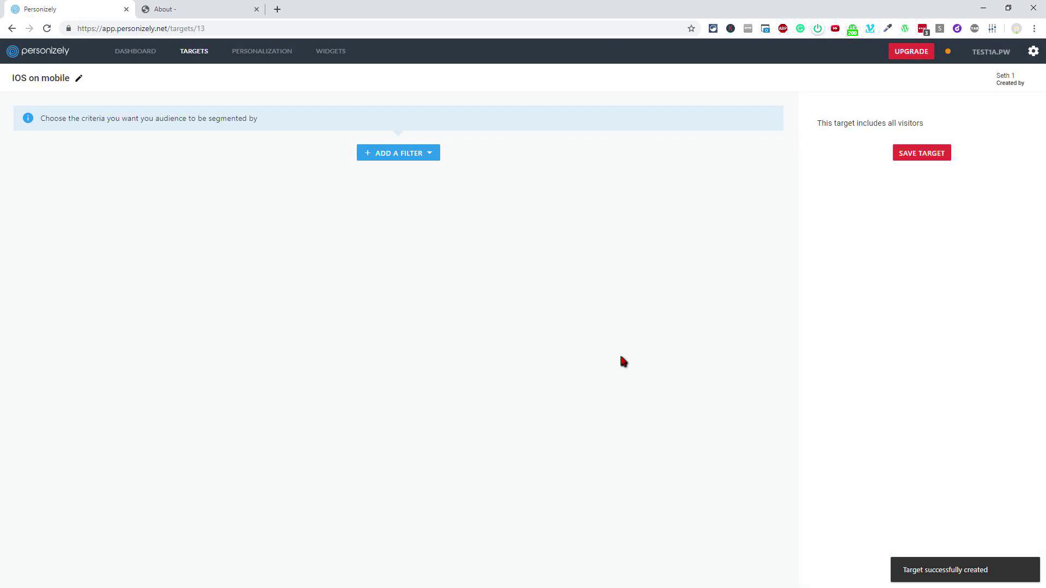
Add a Device filter to the IOS on mobile target and set it to Mobile
{"action": "left_click", "coordinate": [429, 154]}
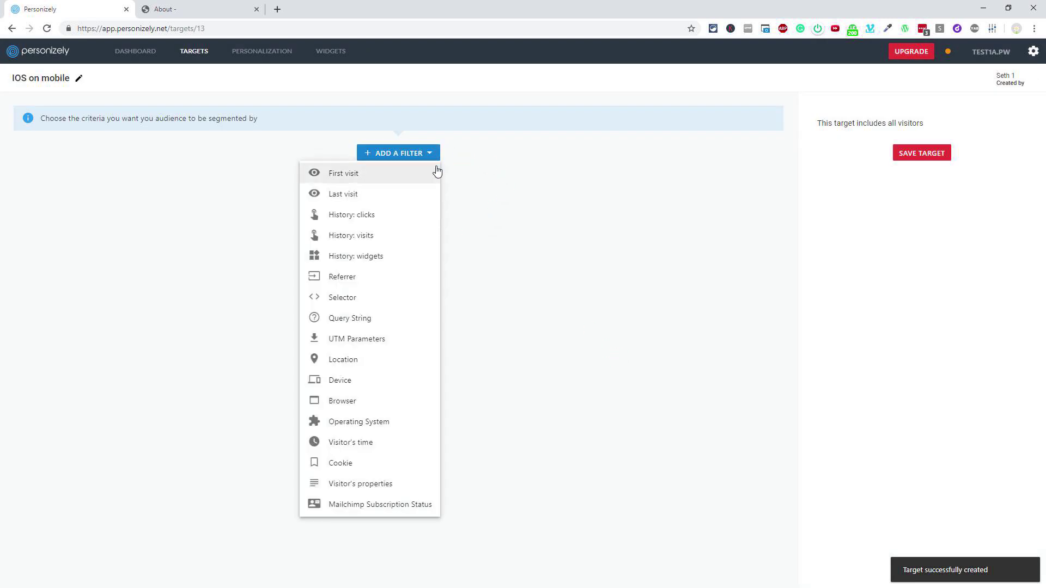
{"action": "left_click", "coordinate": [347, 388]}
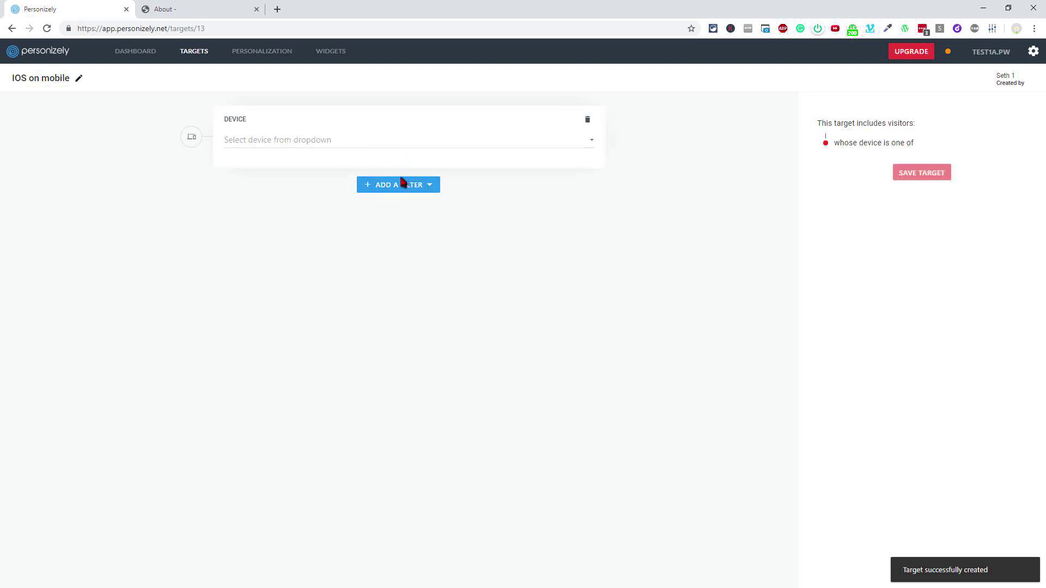
{"action": "left_click", "coordinate": [591, 142]}
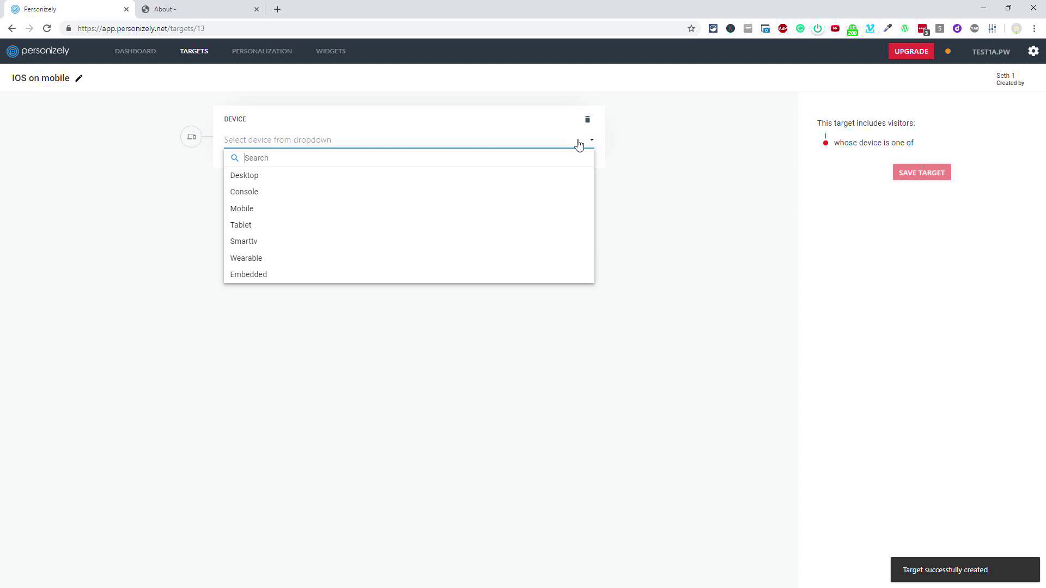
{"action": "left_click", "coordinate": [260, 211]}
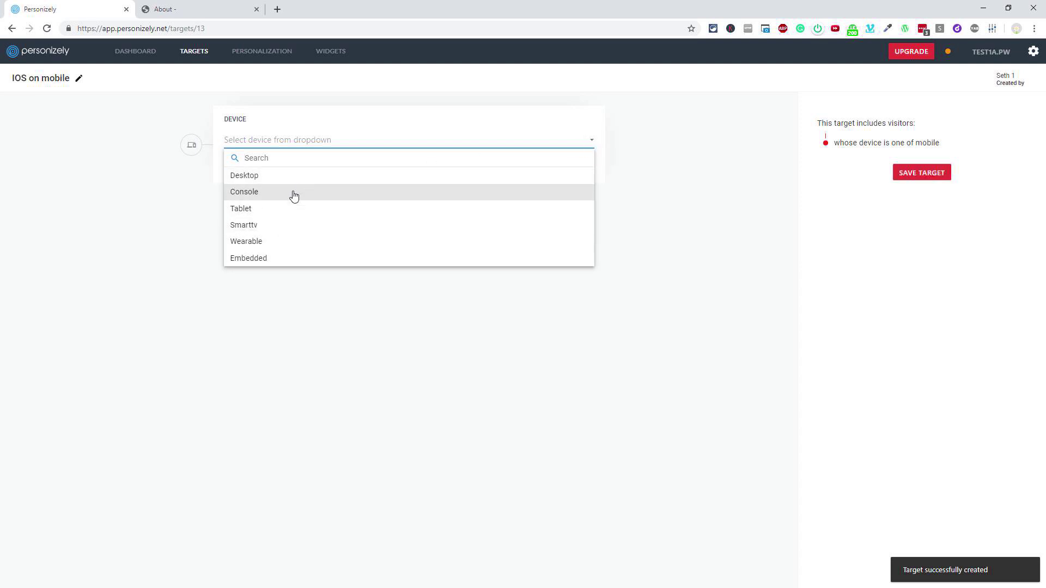
{"action": "left_click", "coordinate": [647, 206]}
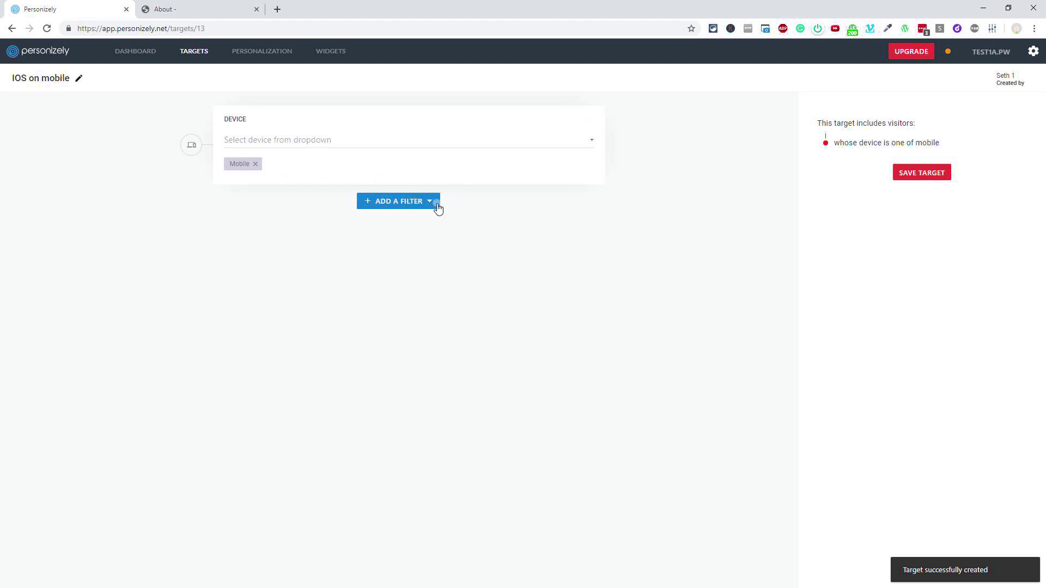
Add an Operating System filter set to iOS and save the target
{"action": "left_click", "coordinate": [414, 201]}
{"action": "left_click", "coordinate": [380, 449]}
{"action": "left_click", "coordinate": [523, 230]}
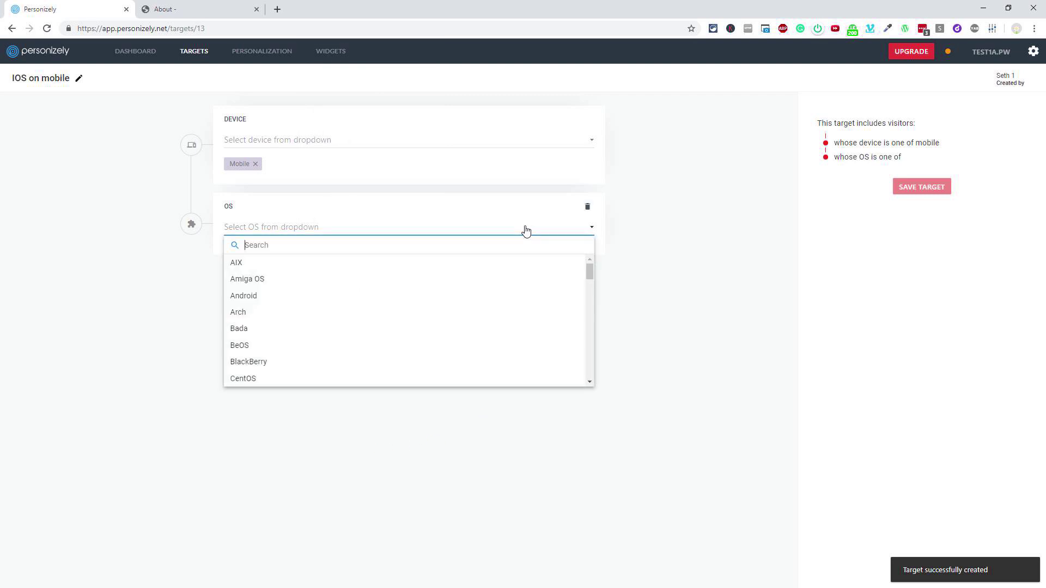
{"action": "type", "text": "ios"}
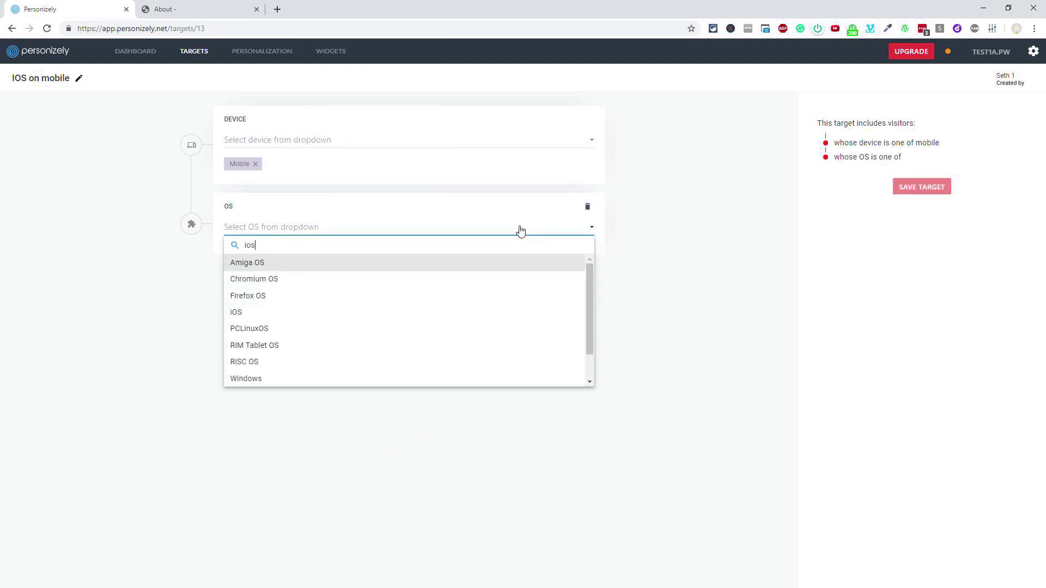
{"action": "left_click", "coordinate": [242, 313]}
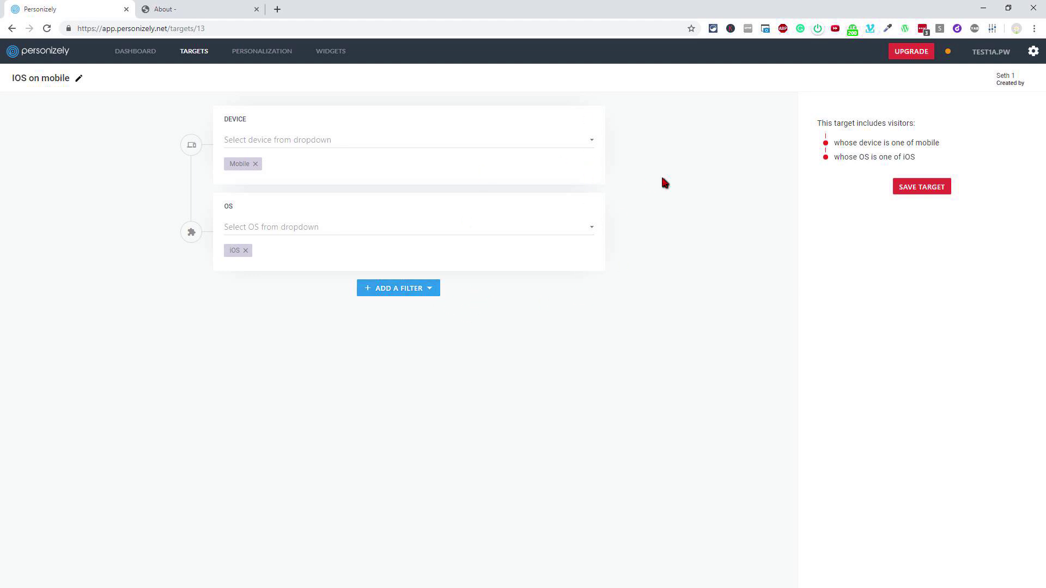
{"action": "left_click", "coordinate": [923, 187]}
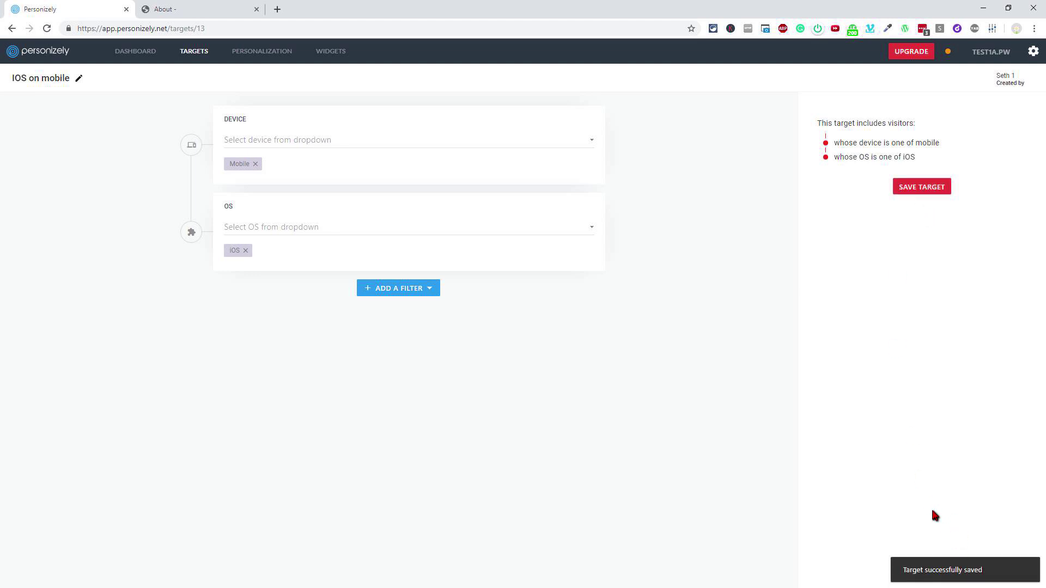
{"action": "left_click", "coordinate": [256, 51]}
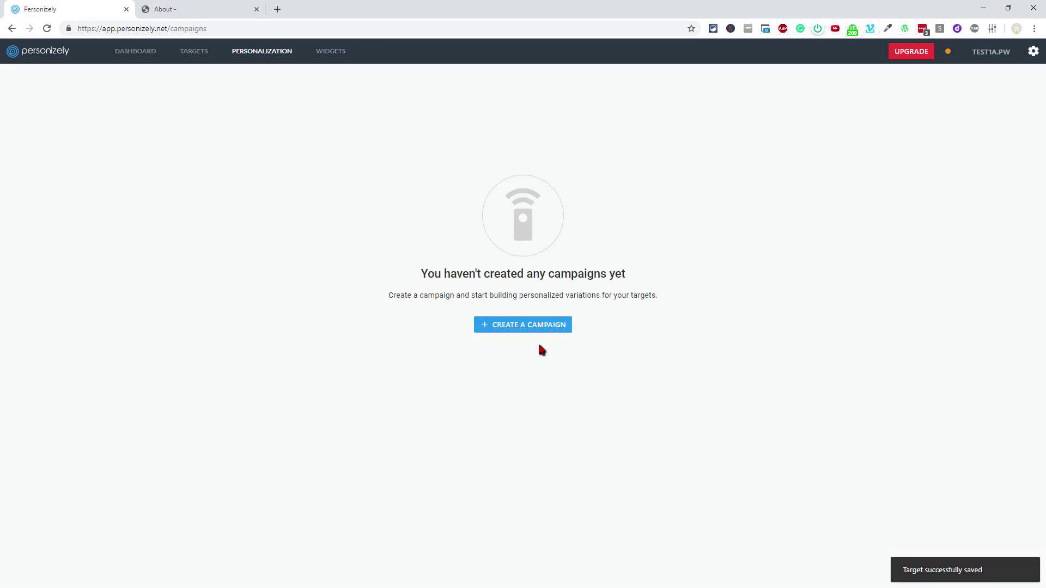
{"action": "left_click", "coordinate": [528, 329]}
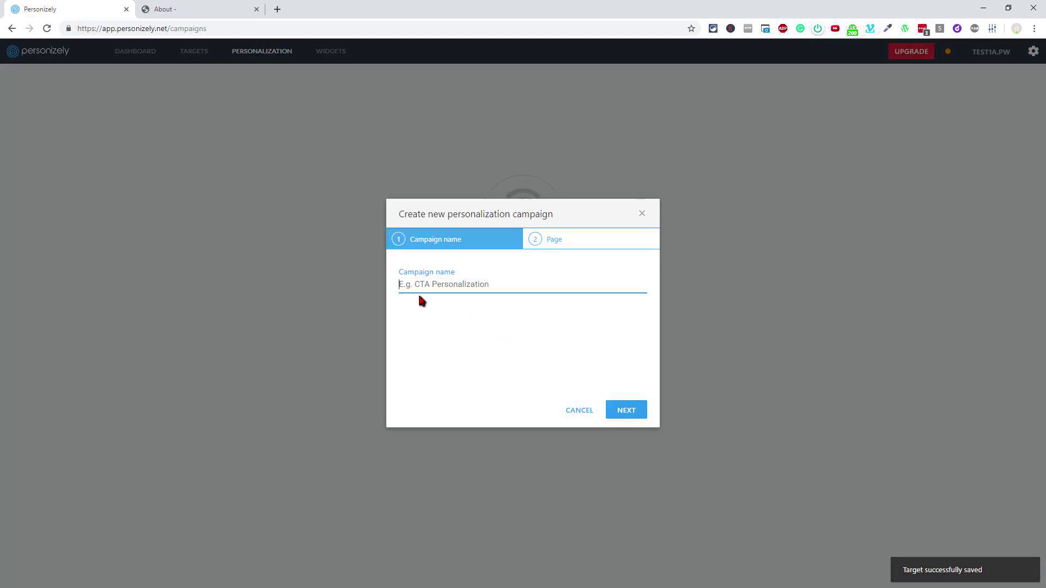
{"action": "type", "text": "iOS"}
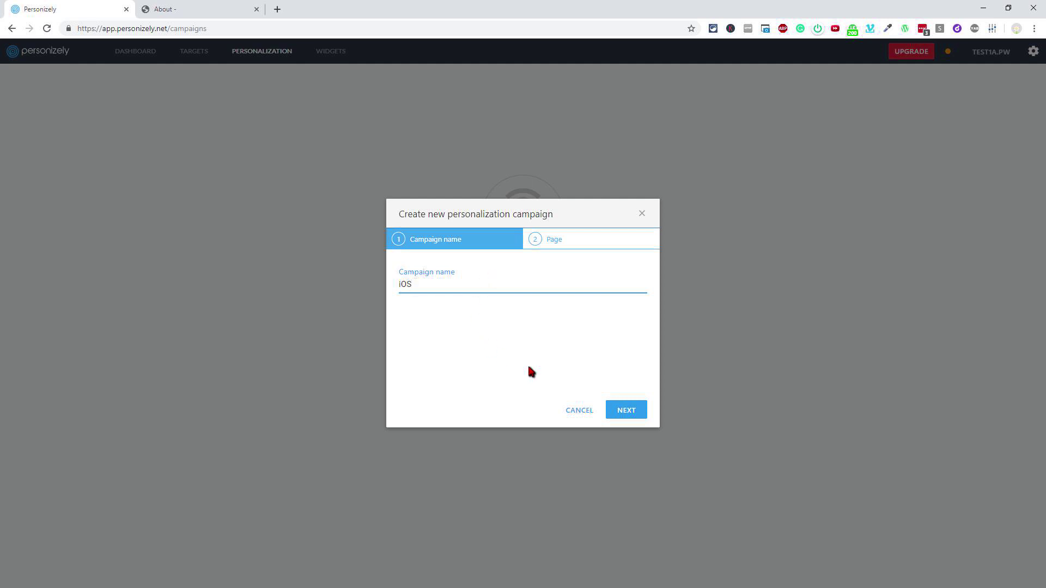
{"action": "left_click", "coordinate": [622, 412]}
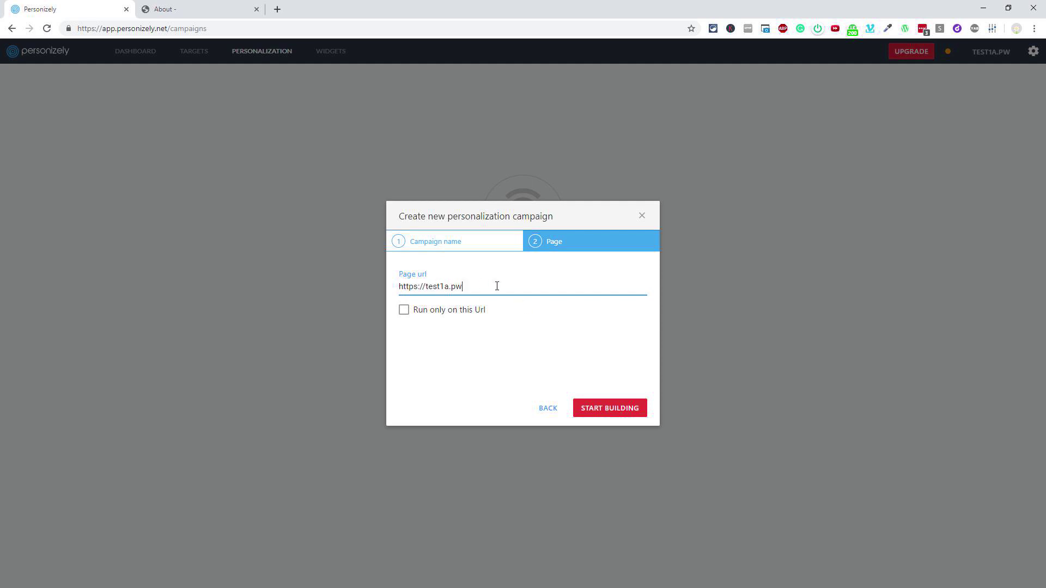
{"action": "left_click", "coordinate": [404, 310]}
{"action": "left_click", "coordinate": [606, 409]}
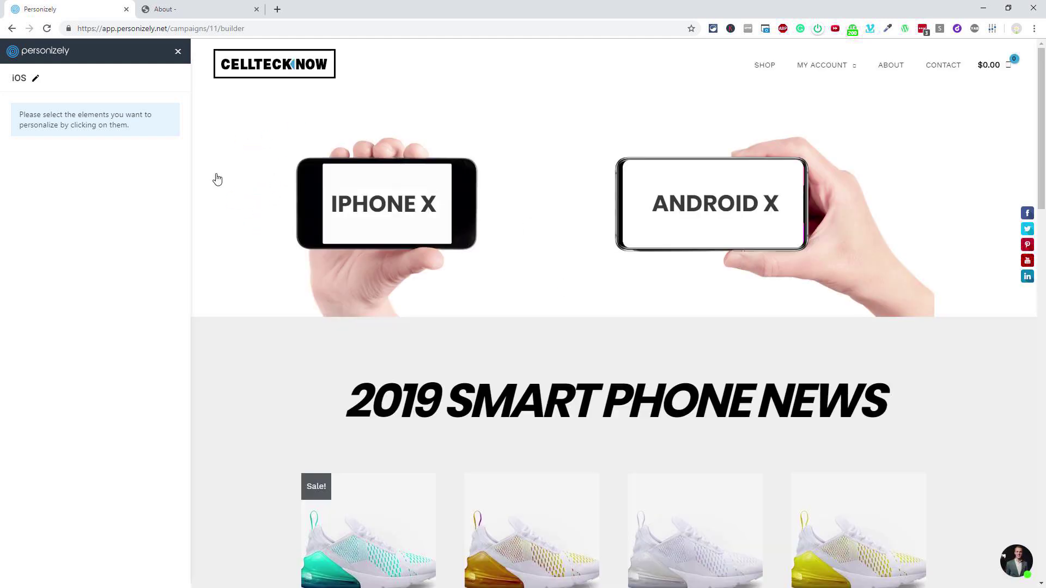
Create a variation for the IPHONE X heading and assign it the IOS on mobile target
{"action": "left_click", "coordinate": [364, 210]}
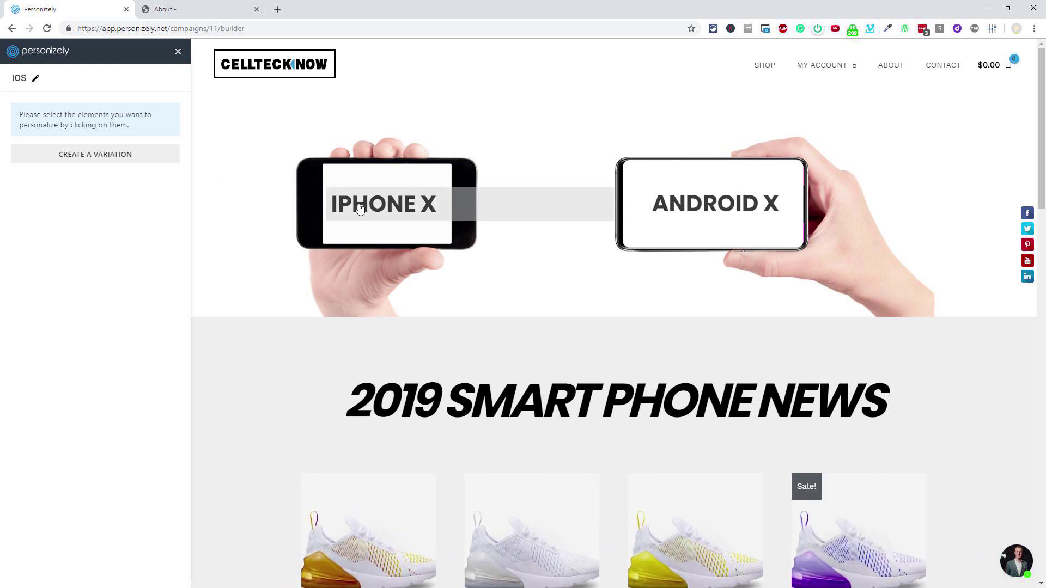
{"action": "left_click", "coordinate": [116, 156]}
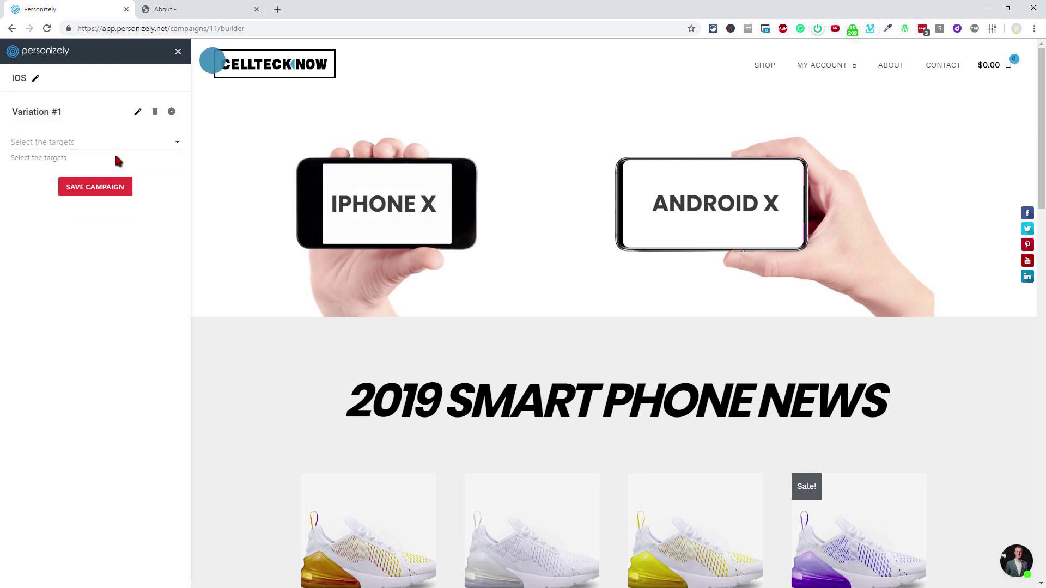
{"action": "left_click", "coordinate": [177, 144]}
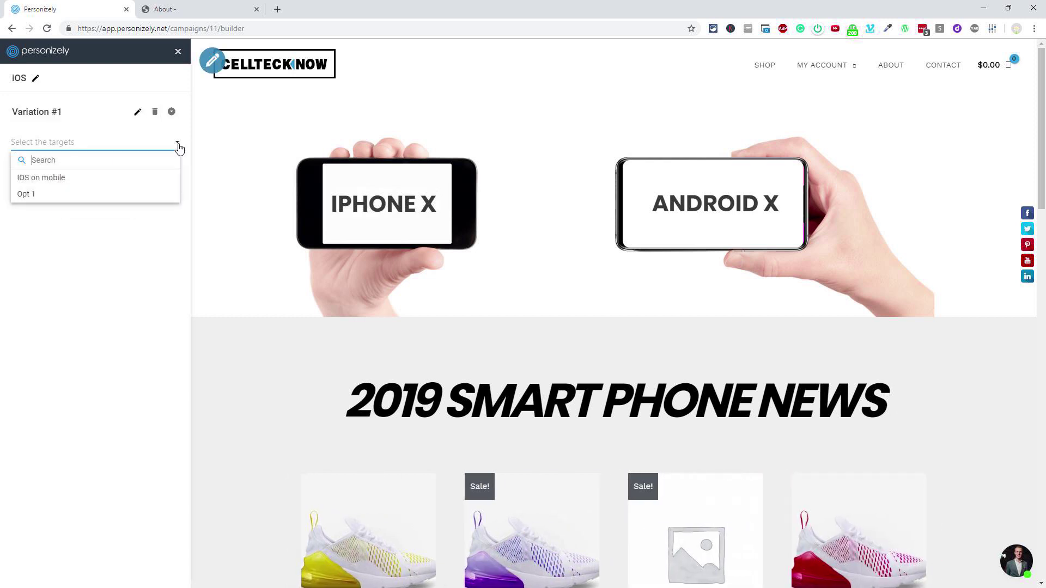
{"action": "left_click", "coordinate": [73, 179]}
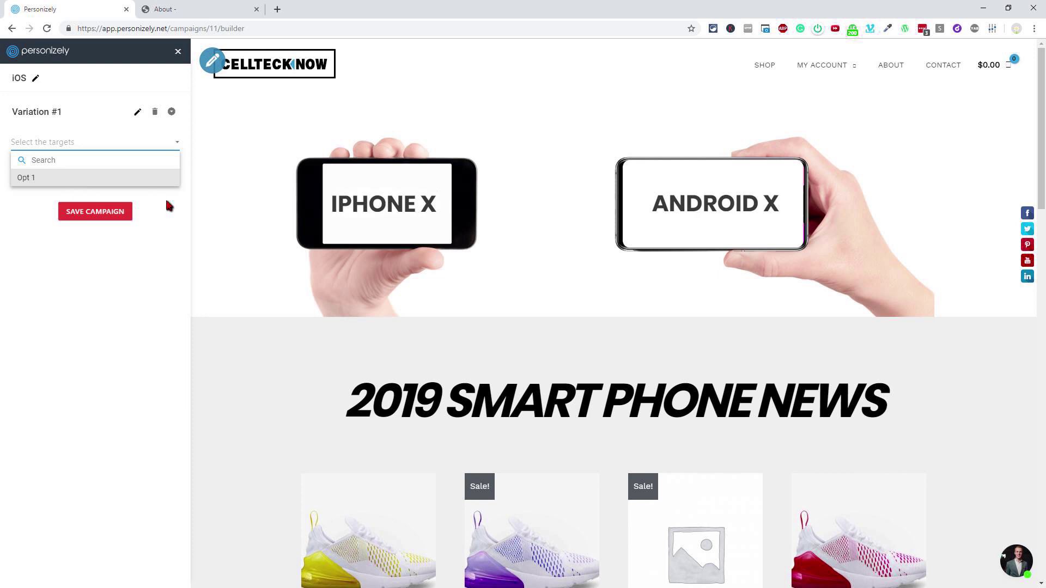
{"action": "left_click", "coordinate": [174, 211]}
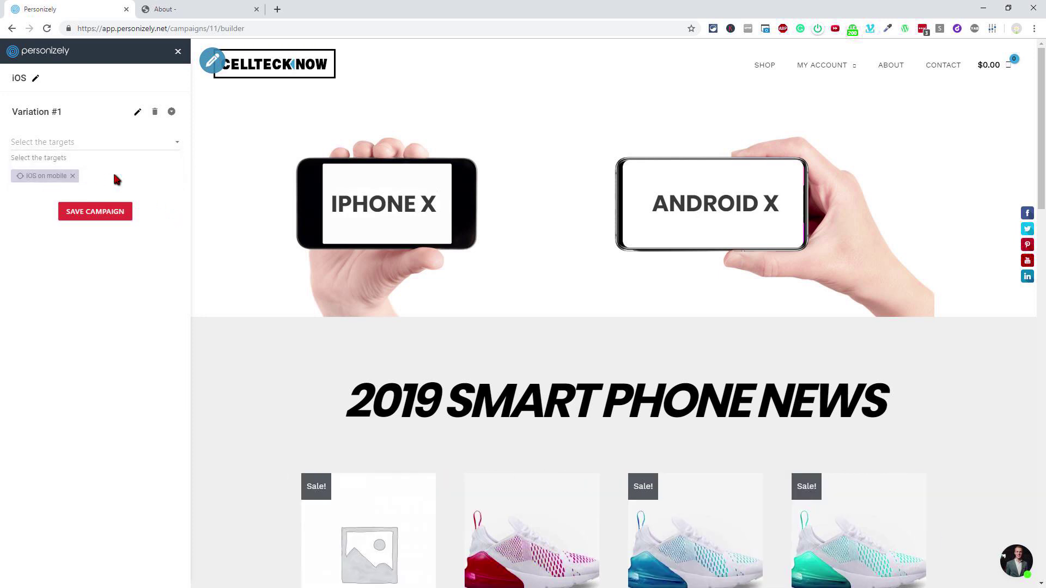
Change the variation's IPHONE X heading to "IPHONE X1" and apply the edit
{"action": "left_click", "coordinate": [212, 61]}
{"action": "left_click", "coordinate": [349, 203]}
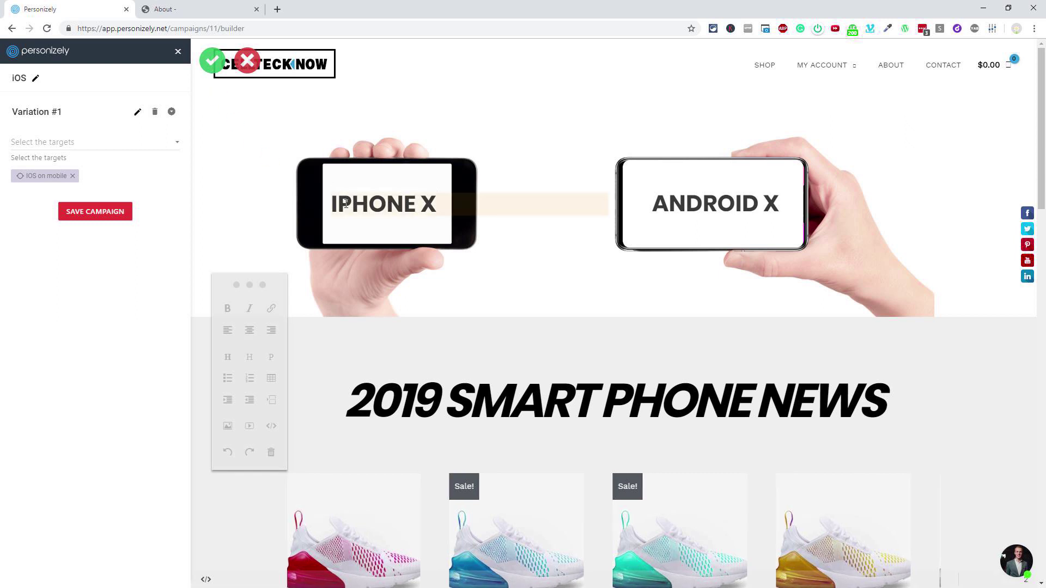
{"action": "left_click", "coordinate": [431, 206]}
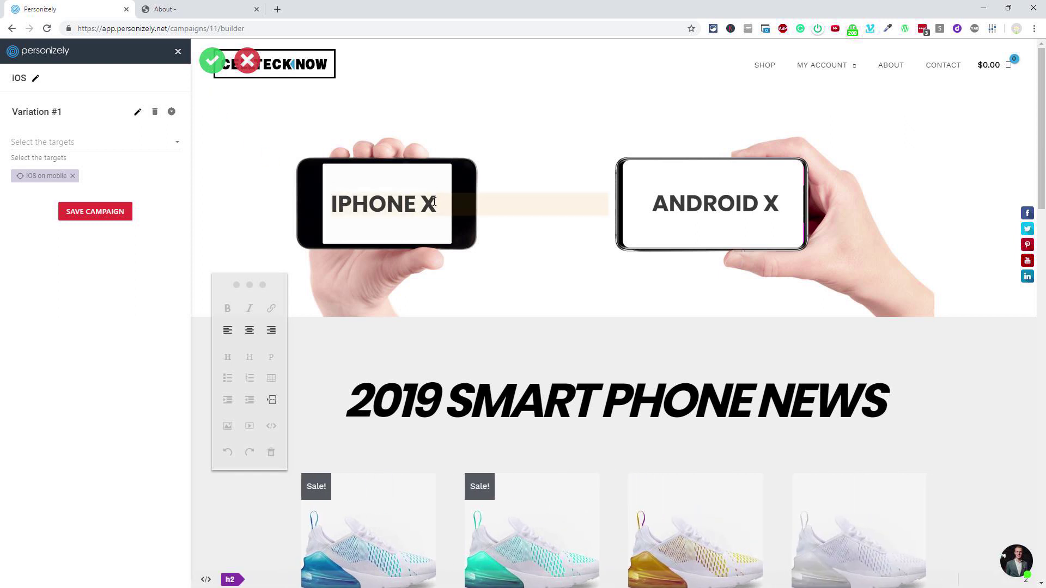
{"action": "type", "text": "1"}
{"action": "key", "text": "BackSpace"}
{"action": "type", "text": "2"}
{"action": "key", "text": "BackSpace"}
{"action": "type", "text": "1"}
{"action": "left_click", "coordinate": [210, 63]}
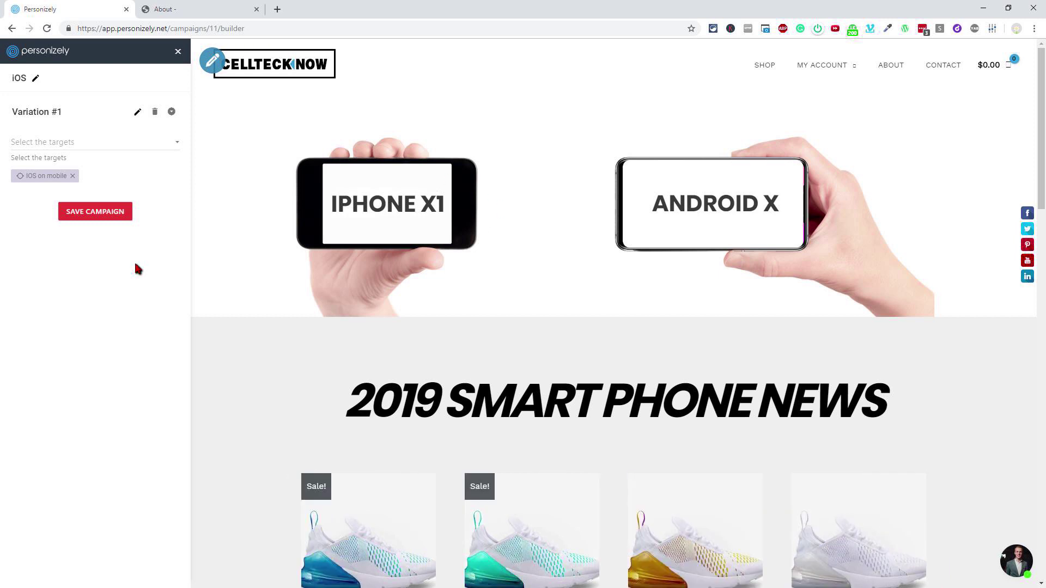
Save the iOS campaign and open the home page of the test1a.pw store in the other browser tab
{"action": "left_click", "coordinate": [113, 218]}
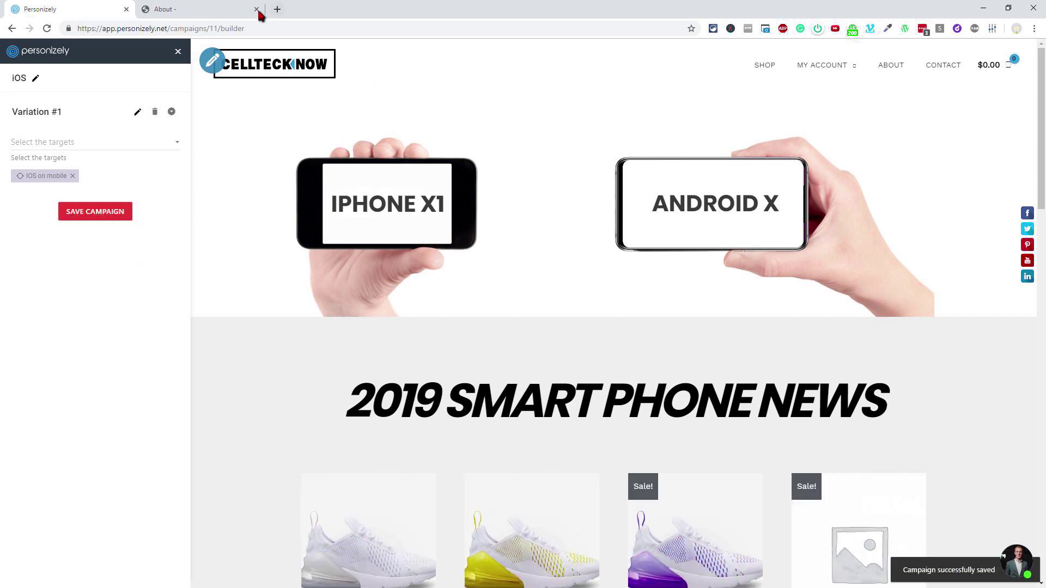
{"action": "left_click", "coordinate": [238, 15]}
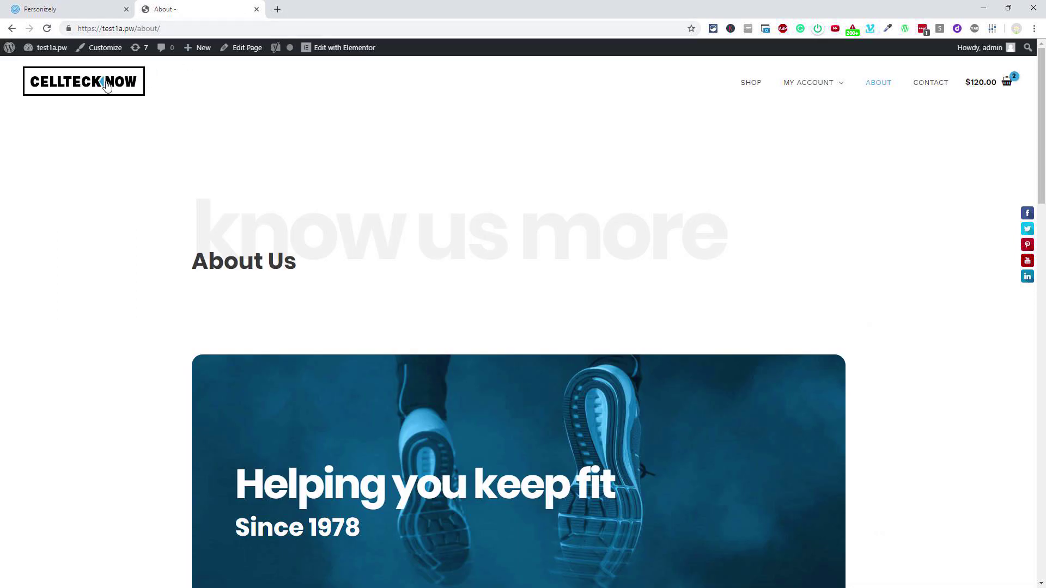
{"action": "left_click", "coordinate": [104, 87]}
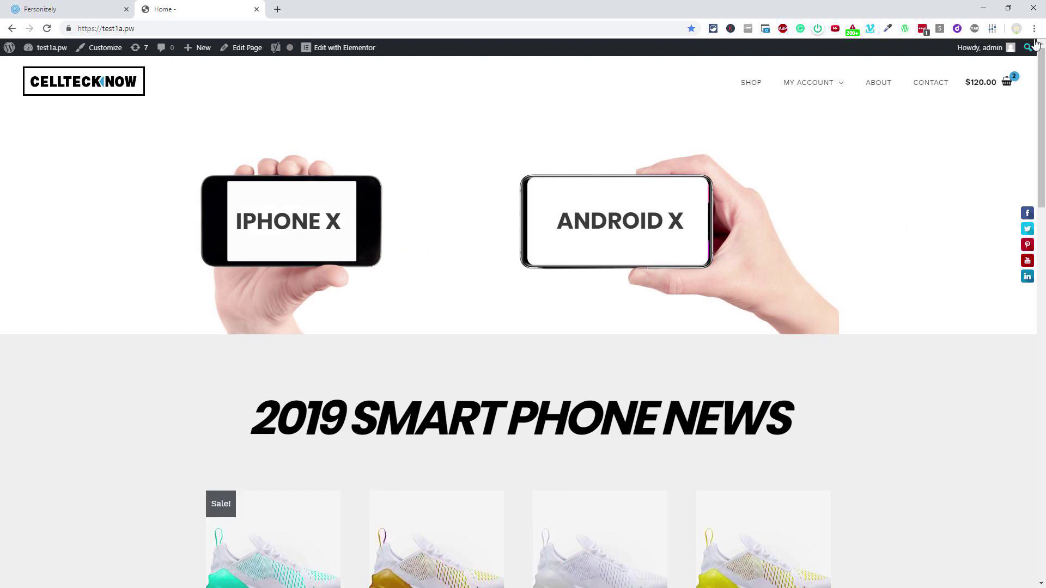
Preview the home page in the developer tools' mobile emulation, switch the device to iPhone 5/SE, and close the tools
{"action": "left_click", "coordinate": [1034, 28]}
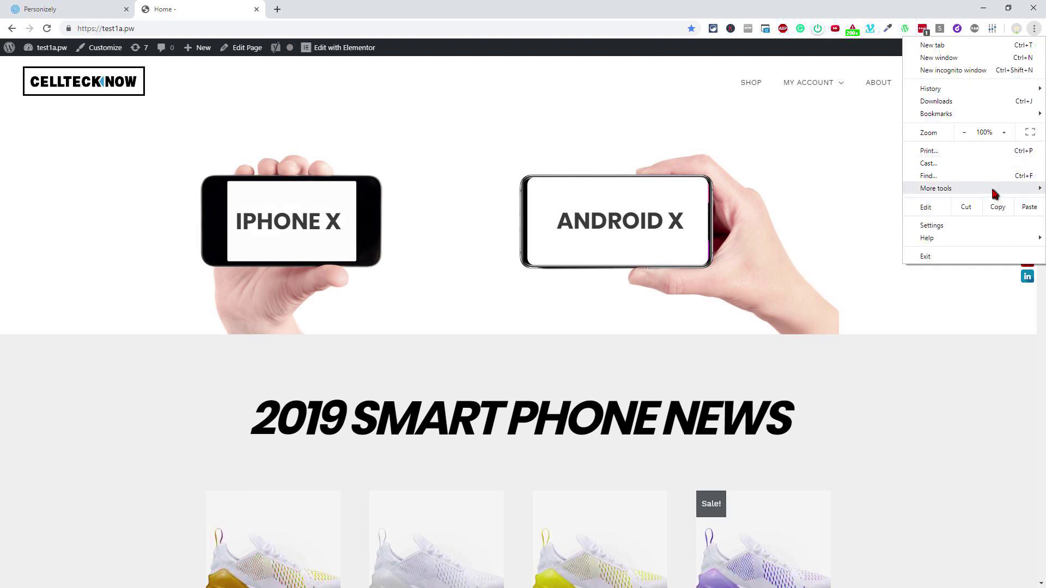
{"action": "mouse_move", "coordinate": [989, 187]}
{"action": "left_click", "coordinate": [789, 263]}
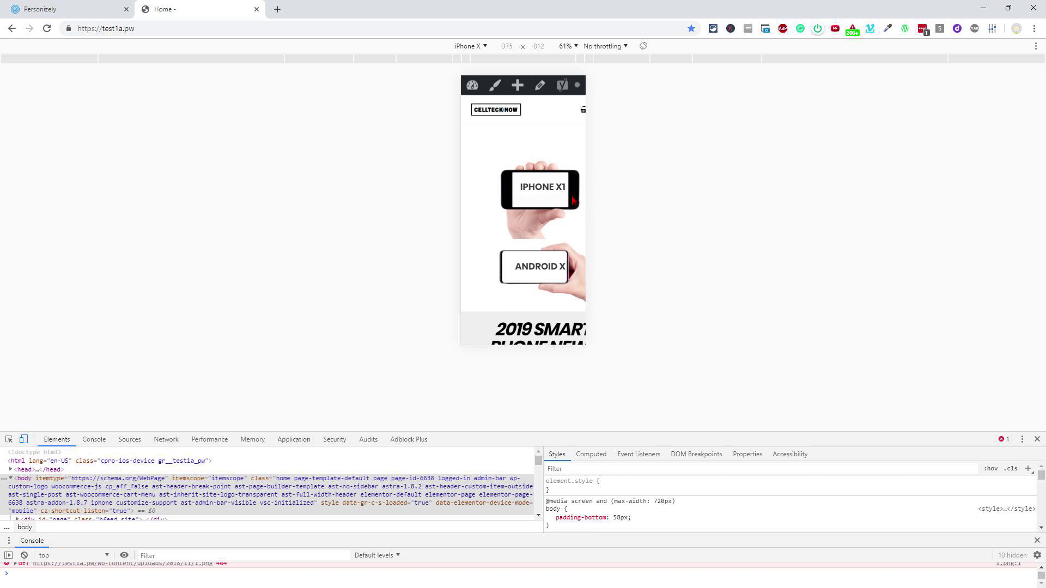
{"action": "left_click", "coordinate": [479, 46]}
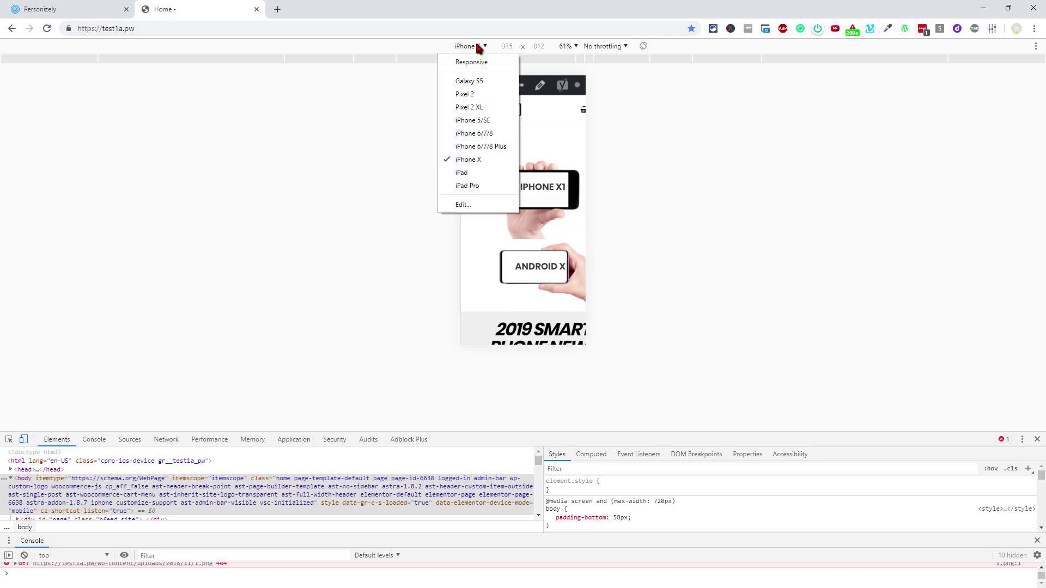
{"action": "left_click", "coordinate": [470, 116]}
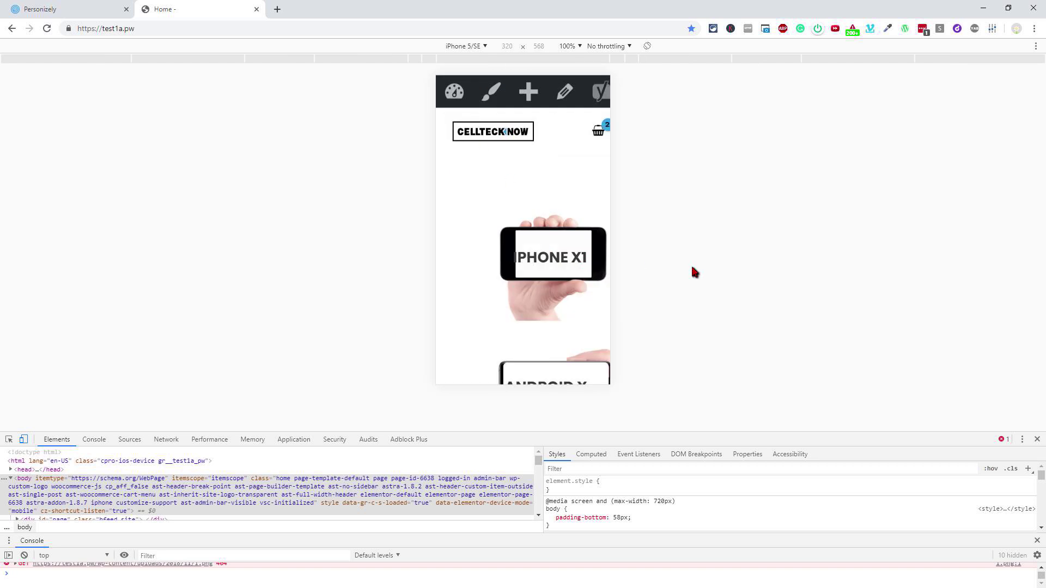
{"action": "left_click", "coordinate": [1038, 439]}
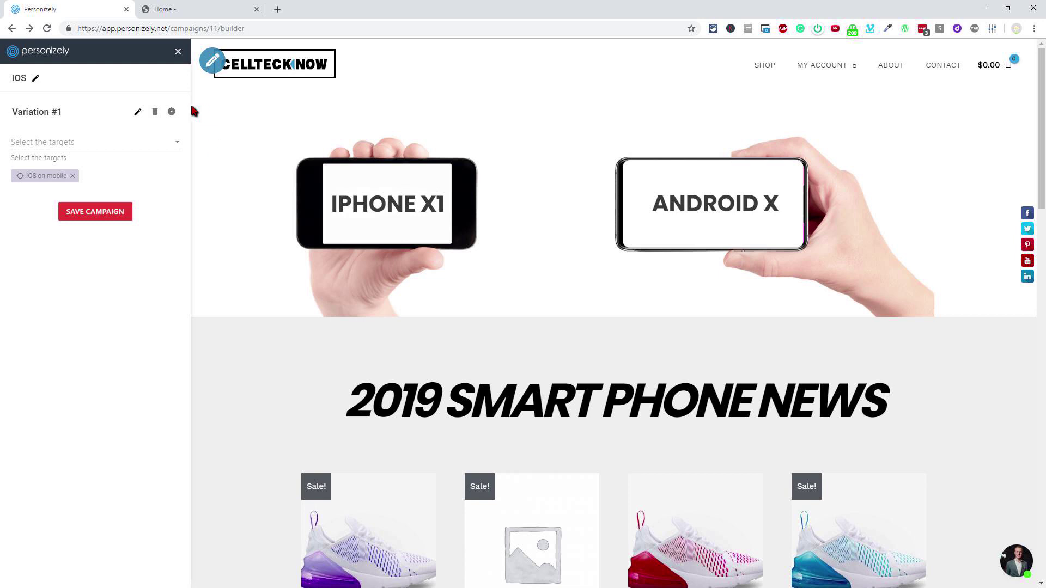
Add a second variation to the iOS campaign, open its list of targets, and save the campaign
{"action": "left_click", "coordinate": [171, 111]}
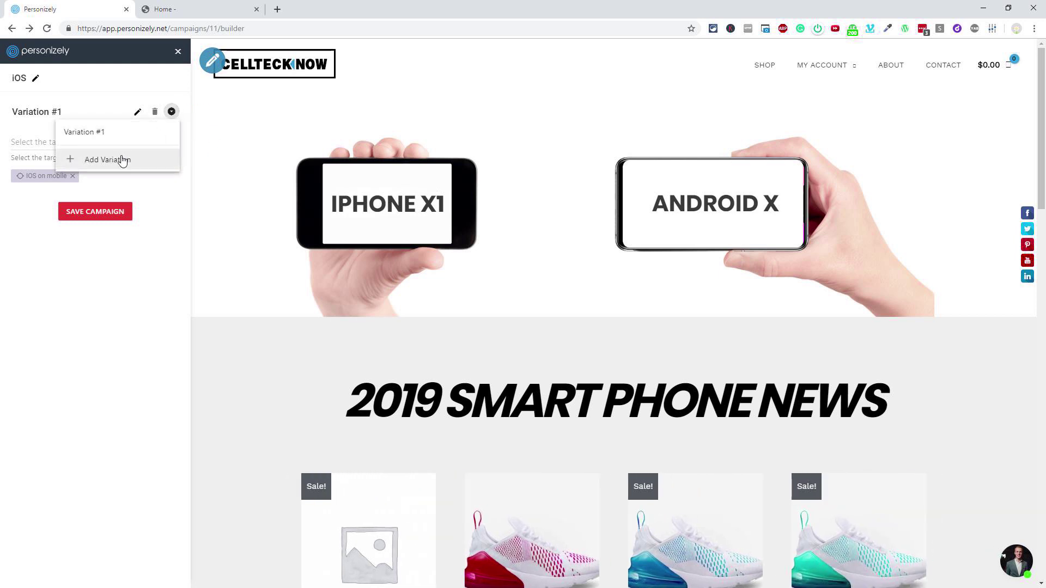
{"action": "left_click", "coordinate": [123, 159]}
{"action": "left_click", "coordinate": [179, 141]}
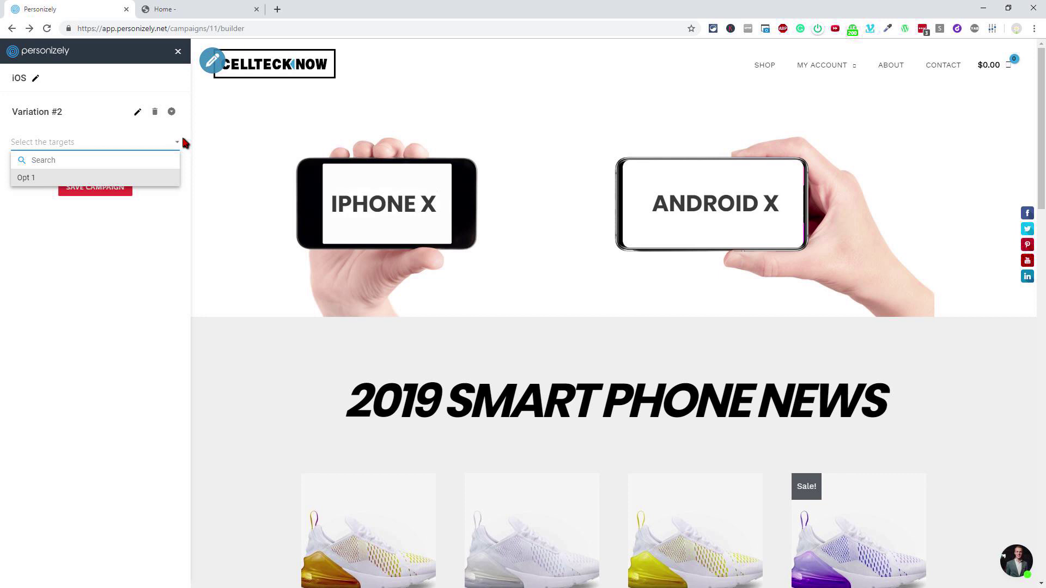
{"action": "left_click", "coordinate": [146, 250]}
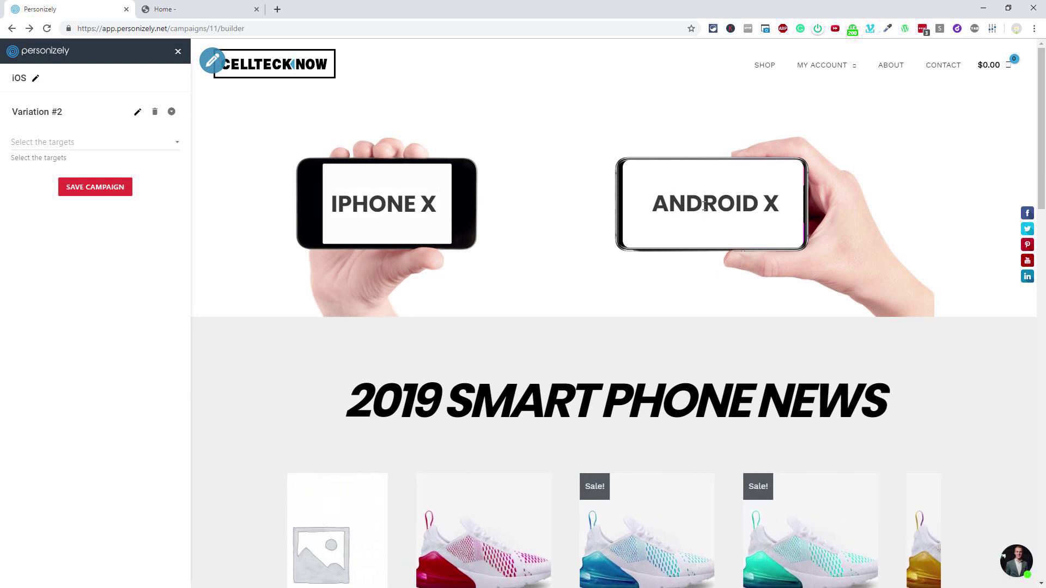
{"action": "left_click", "coordinate": [97, 194]}
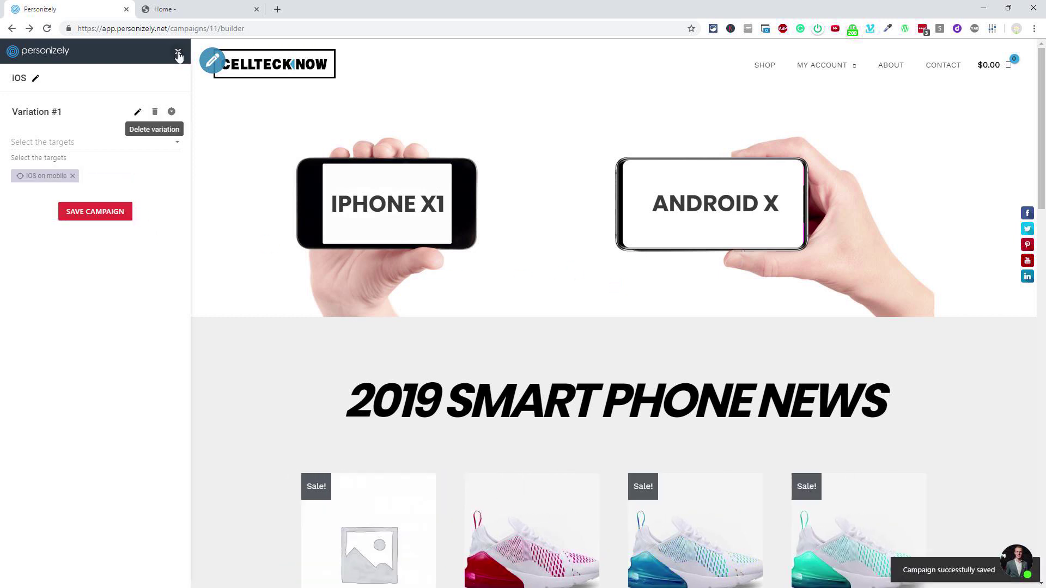
Exit the builder and publish the iOS campaign, checking the dashboard statistics before returning to the personalization campaigns
{"action": "left_click", "coordinate": [178, 54]}
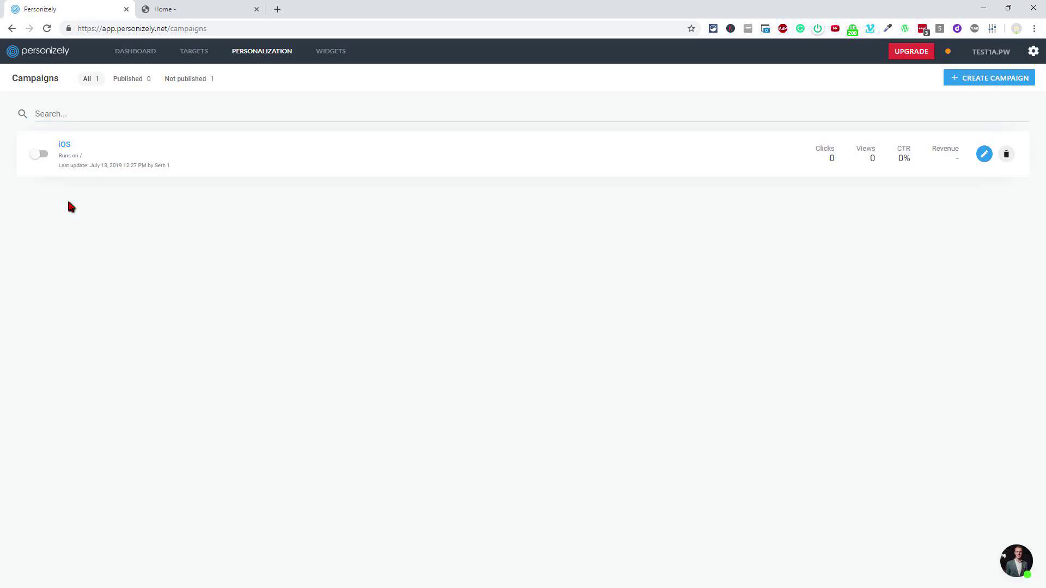
{"action": "left_click", "coordinate": [34, 155]}
{"action": "left_click", "coordinate": [135, 52]}
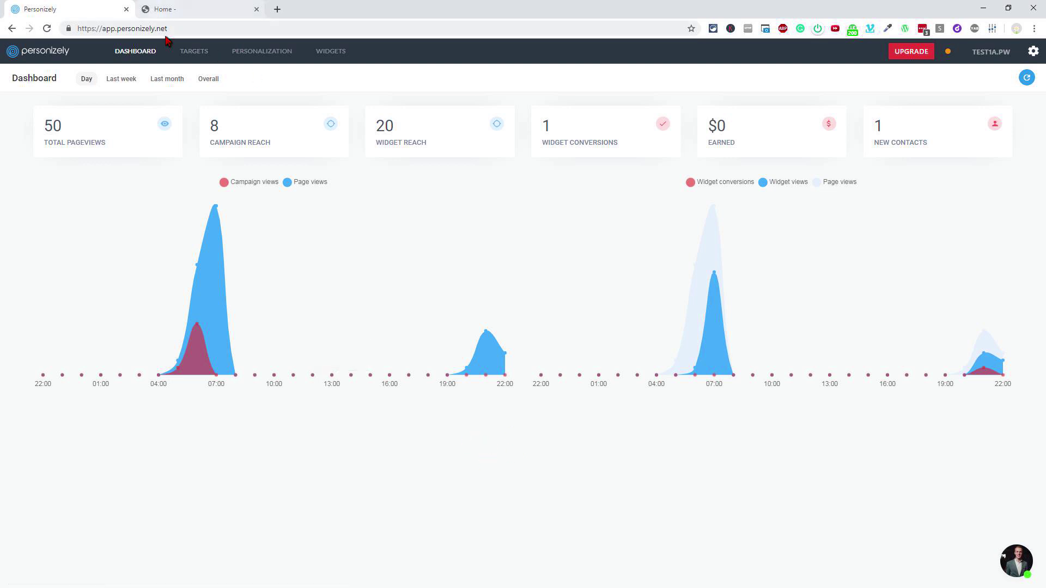
{"action": "left_click", "coordinate": [260, 54]}
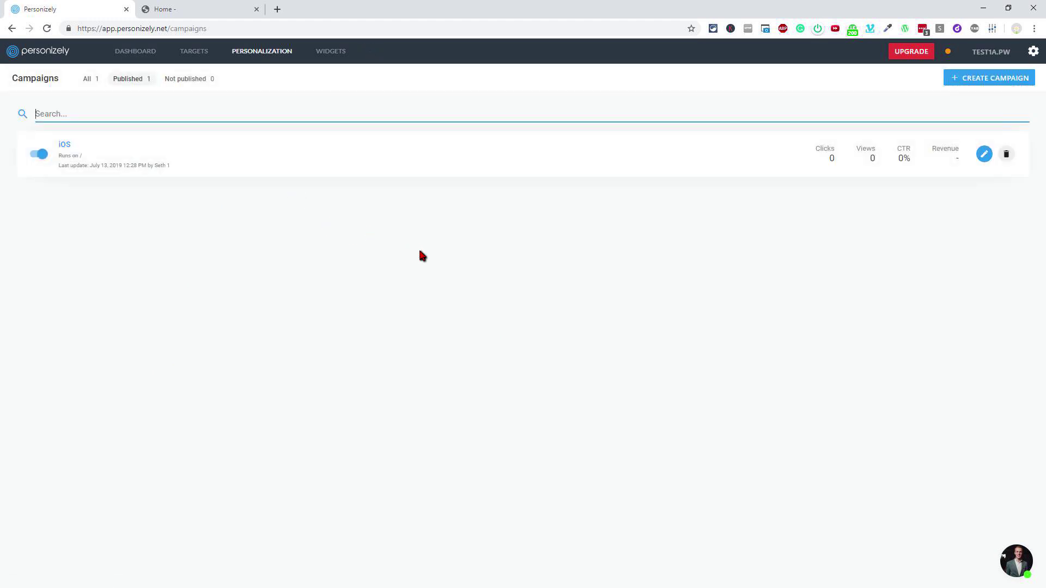